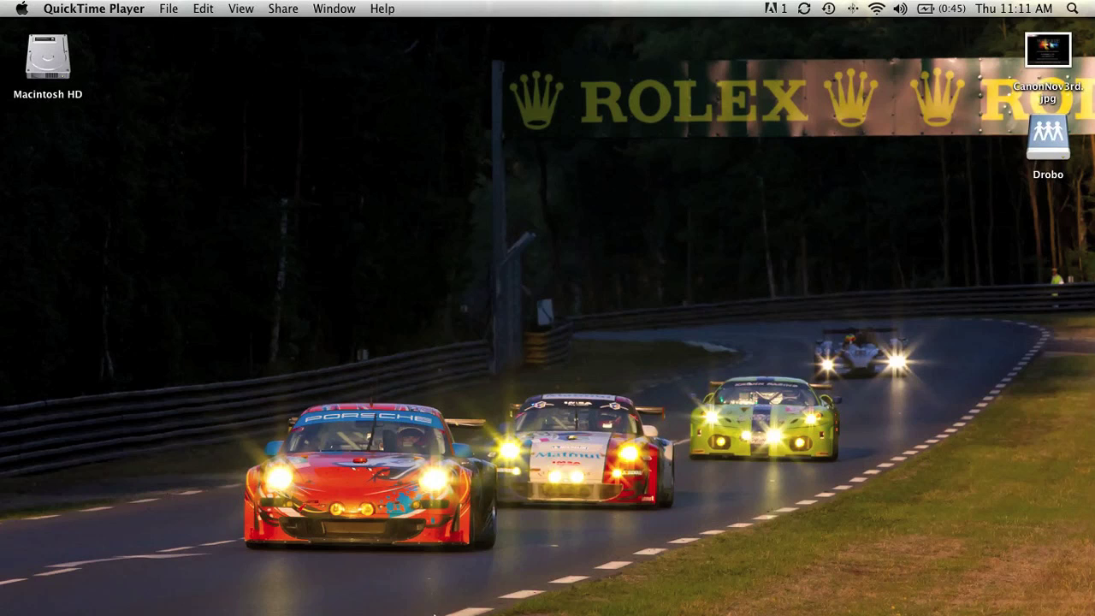
Step: Switch to Photo Mechanic and open the Ingest dialog over a new, empty contact sheet window
mouse_move(460, 609)
left_click(438, 587)
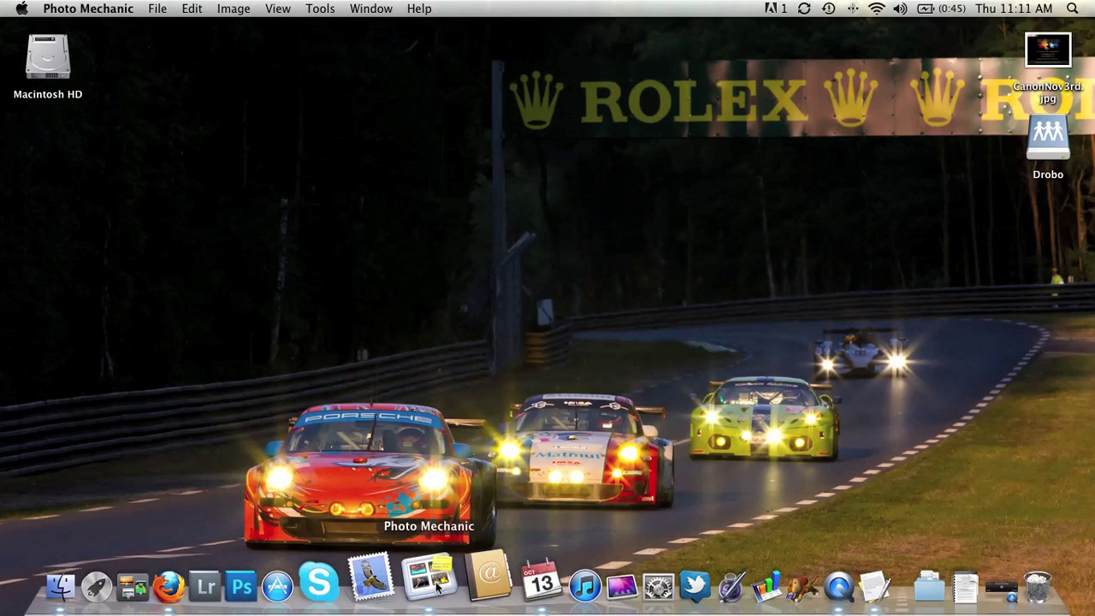
key("super+n")
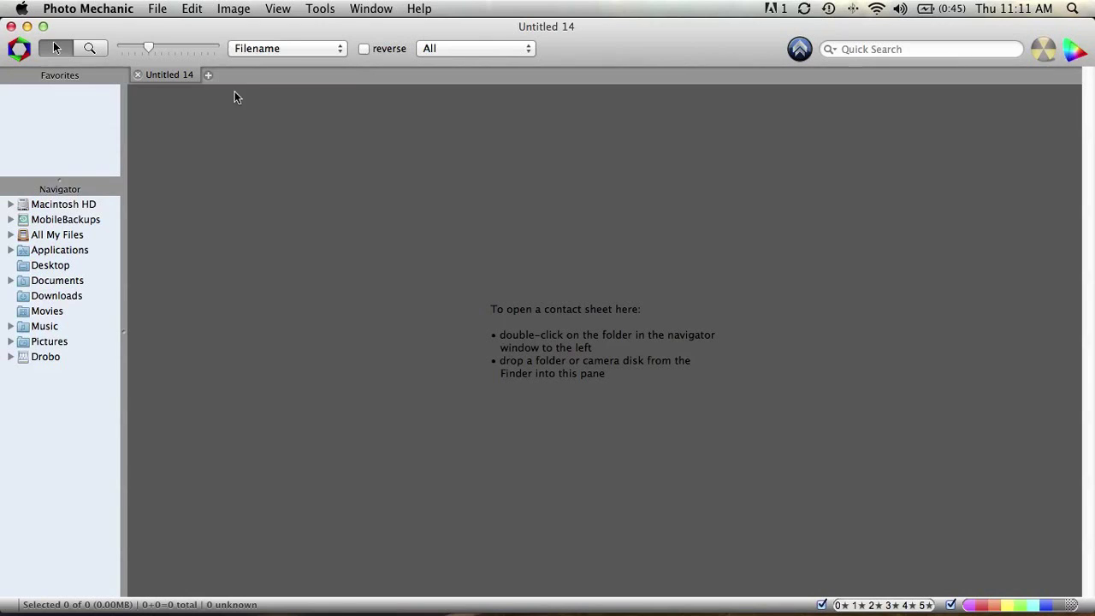
key("super+g")
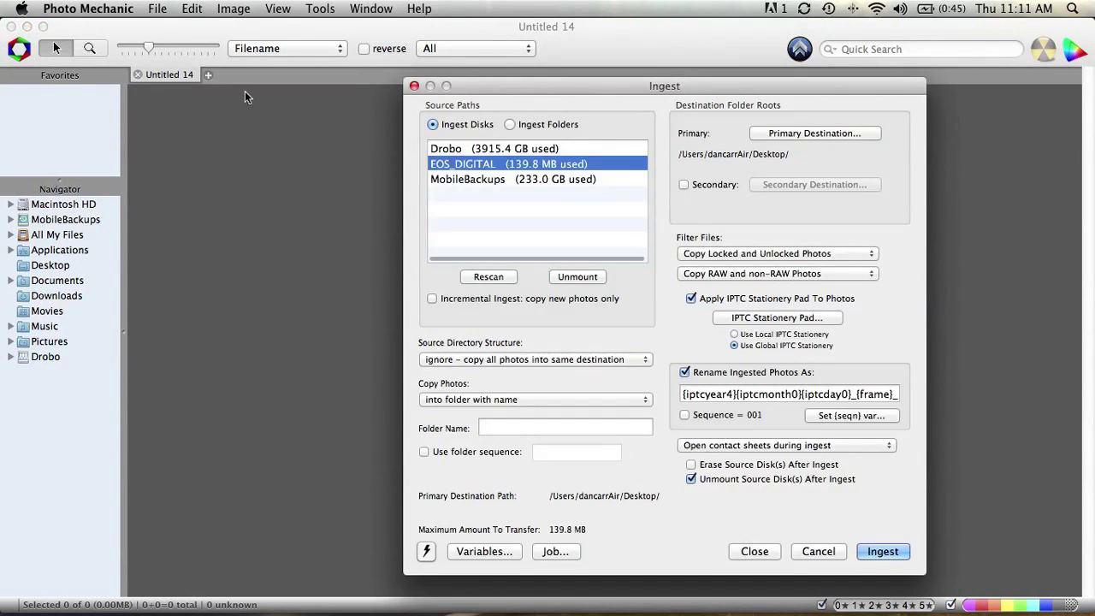
left_click_drag(518, 88, 552, 90)
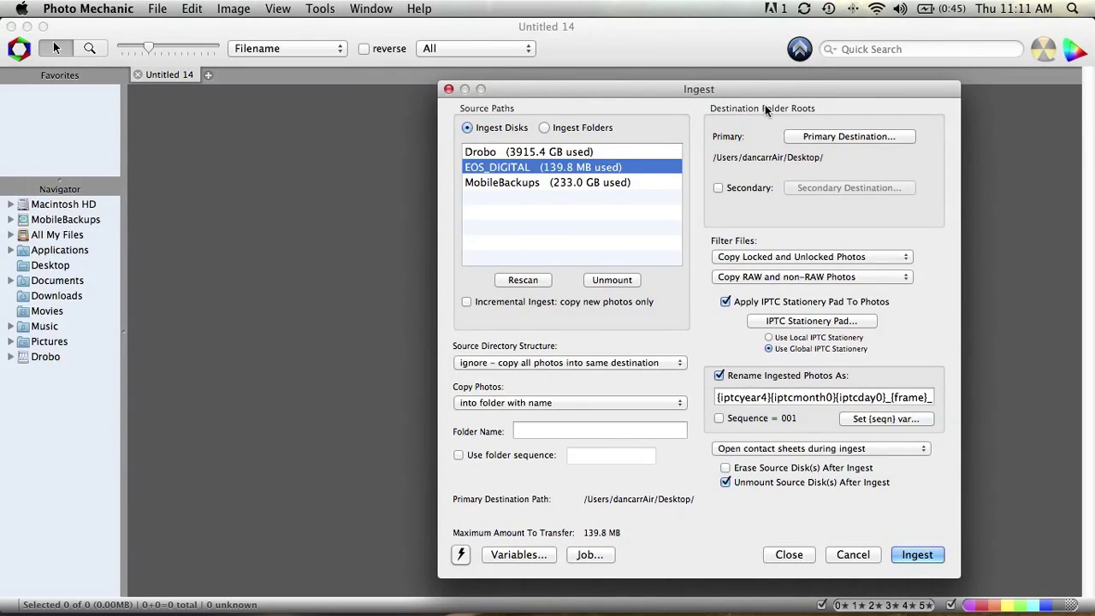
Step: Enable the secondary ingest destination and turn it back off, keeping only the primary destination
left_click(749, 186)
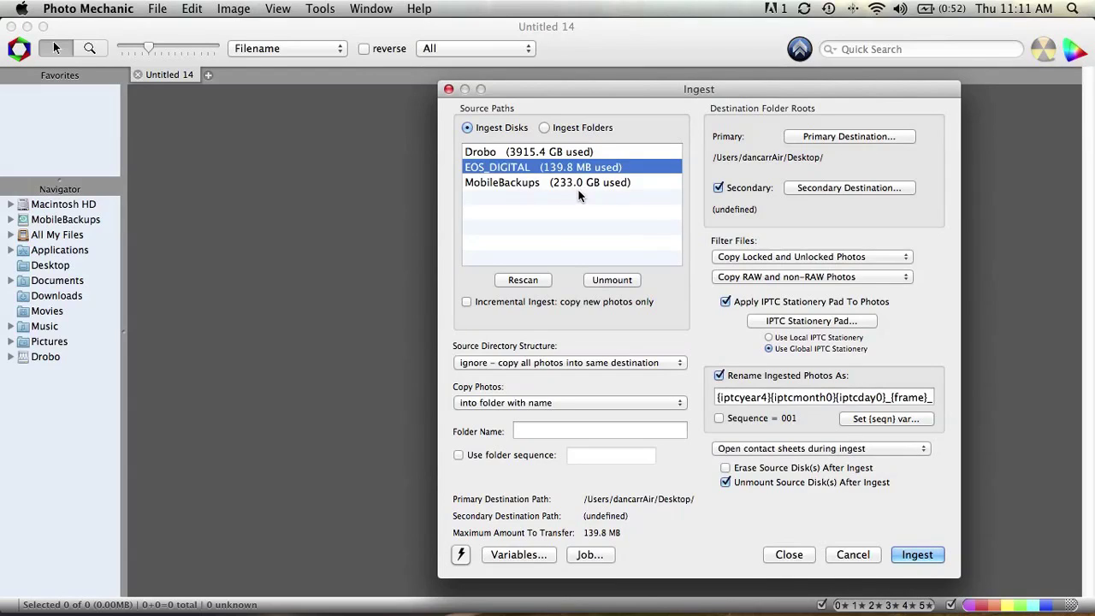
left_click(743, 187)
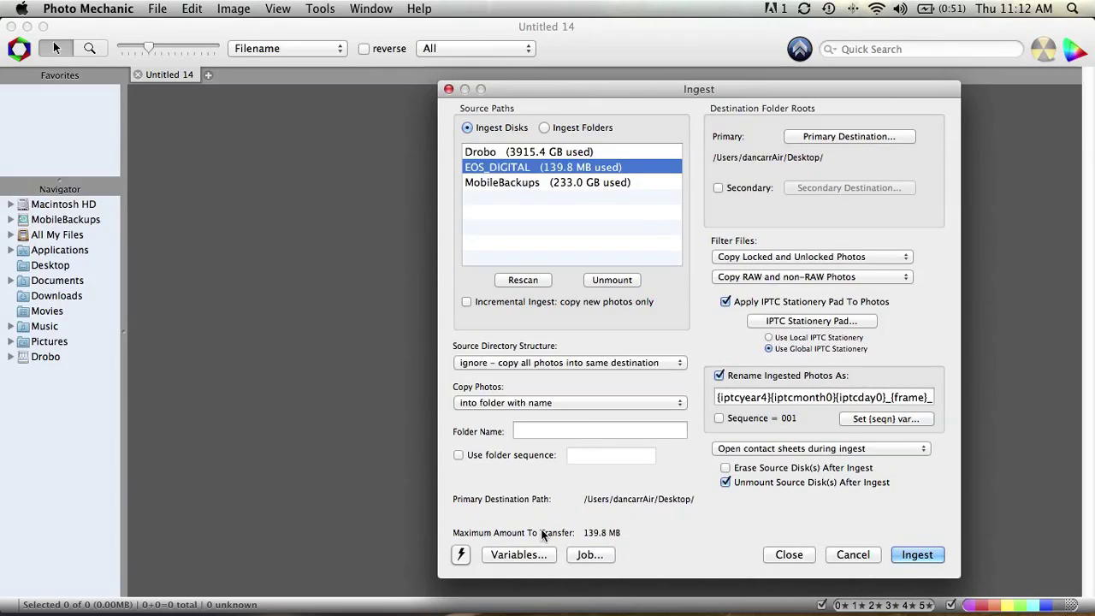
Step: Open the variables list beside the Ingest dialog and make the Folder Name field ready for entry
left_click(540, 556)
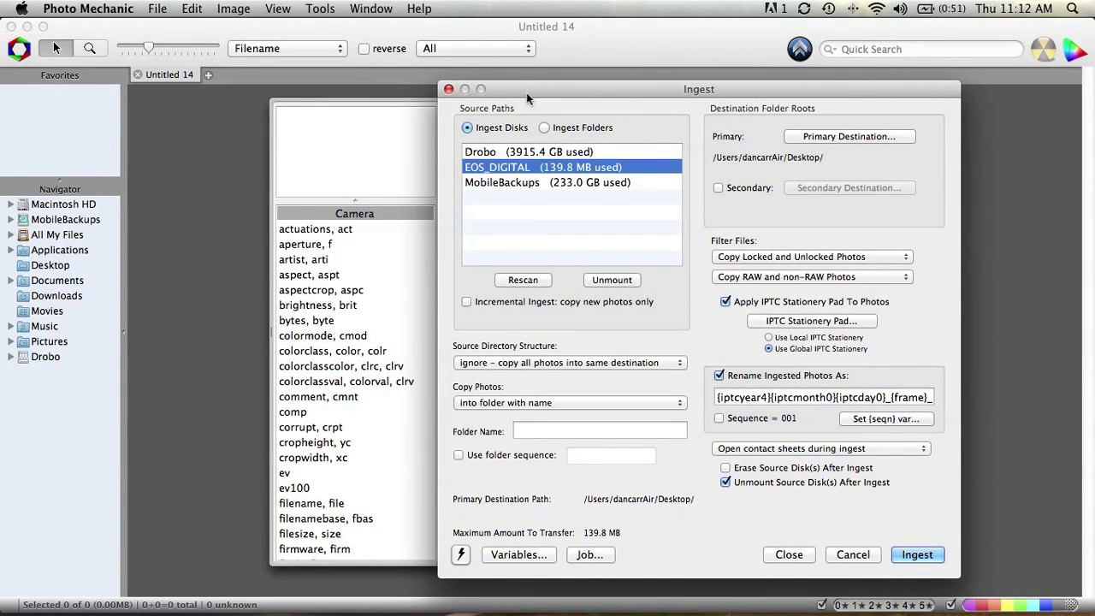
left_click_drag(526, 93, 508, 96)
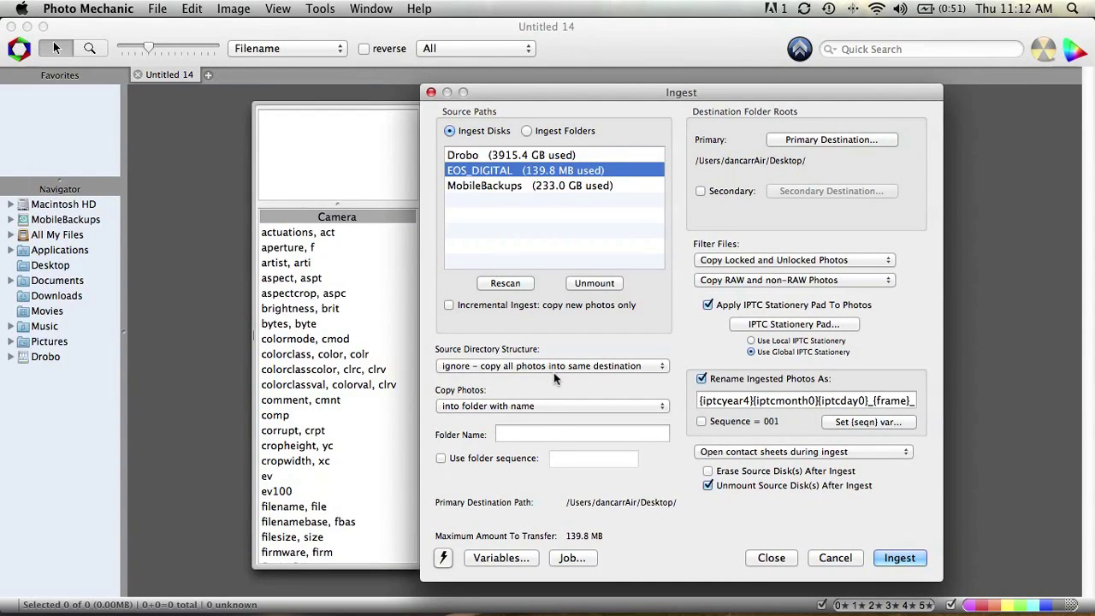
left_click(558, 433)
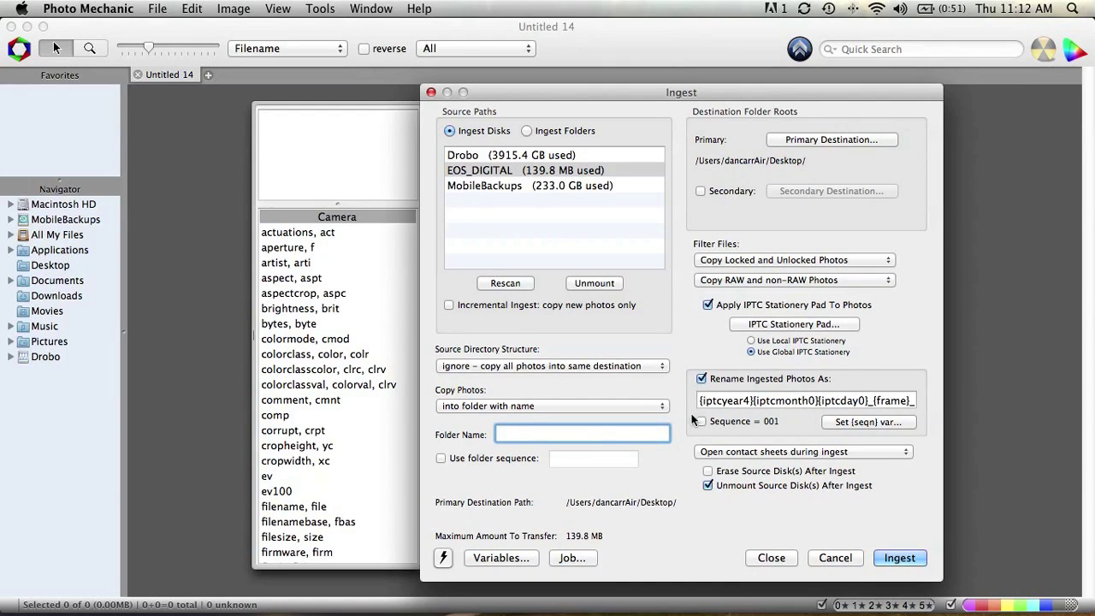
left_click(794, 400)
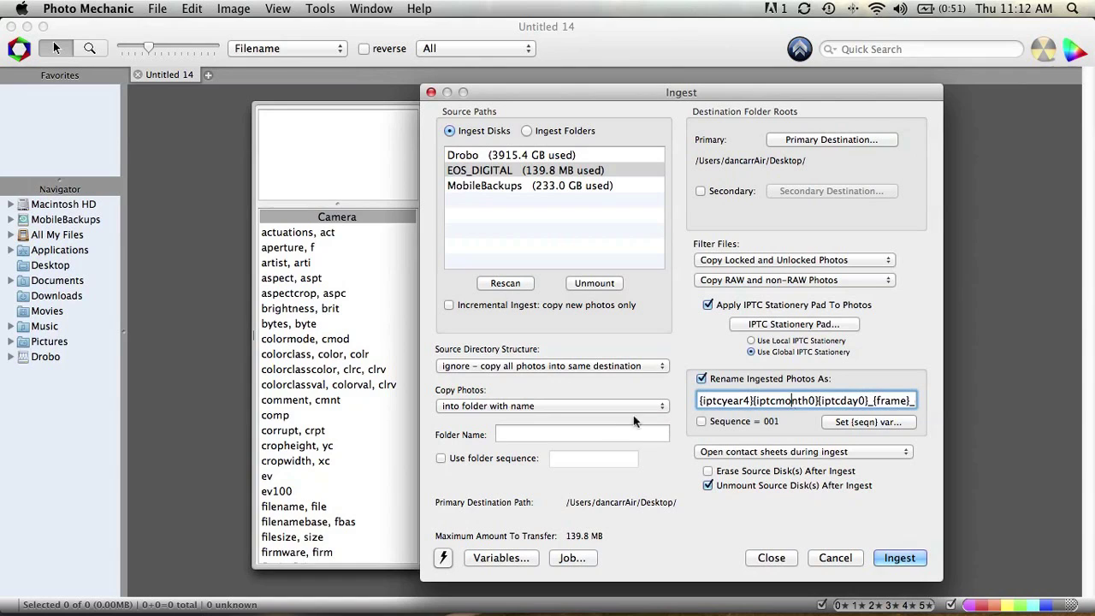
left_click(599, 433)
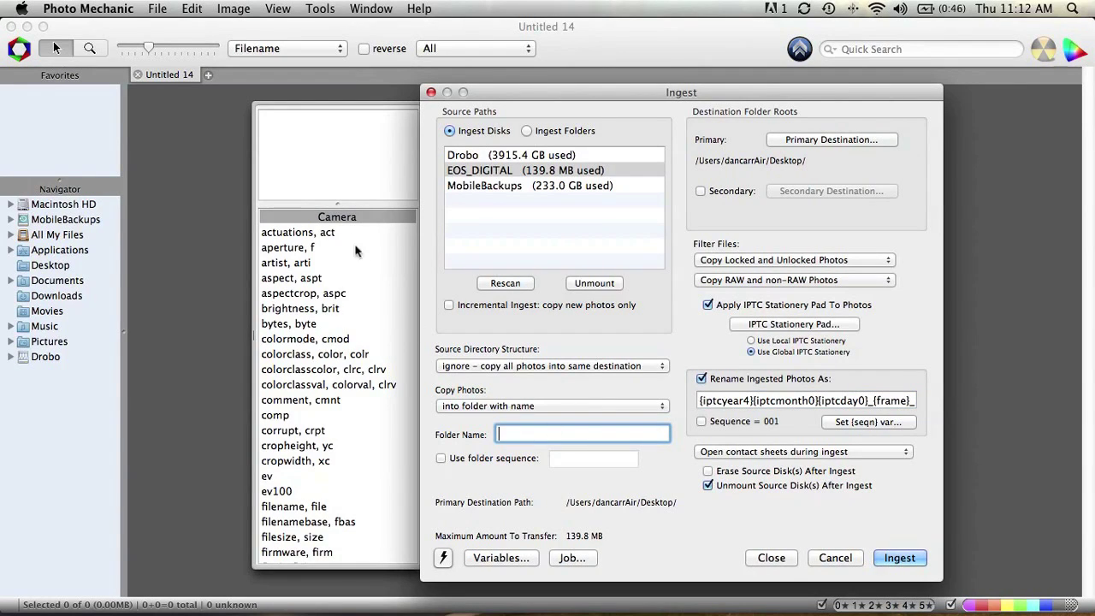
Step: Examine the list of available variables from the Camera group down to the ICC group and back
scroll(344, 336, "down", 5)
scroll(344, 338, "down", 20)
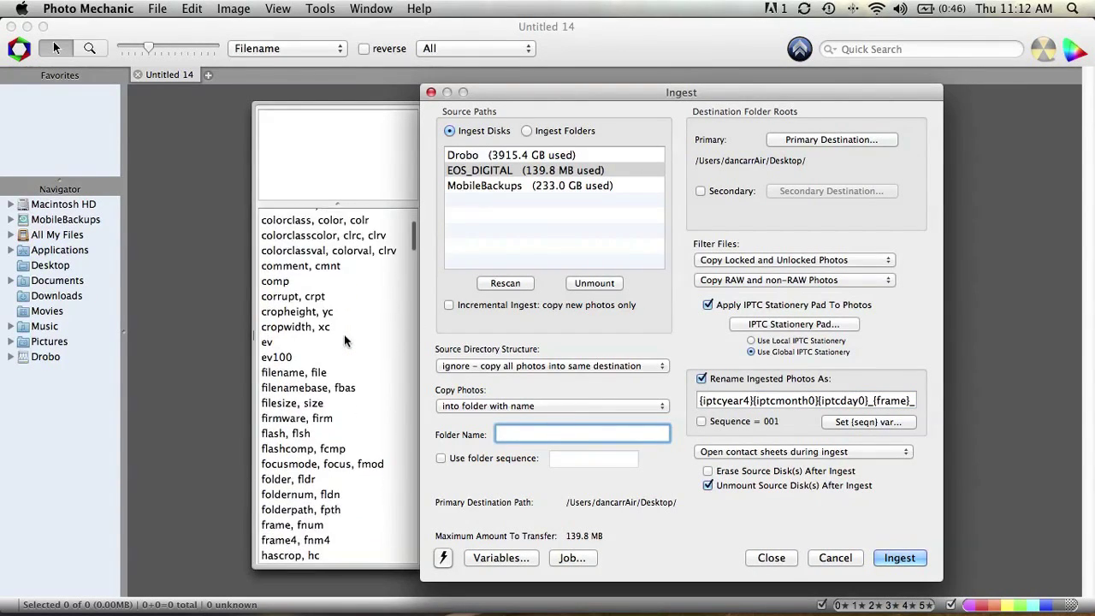
scroll(344, 334, "down", 20)
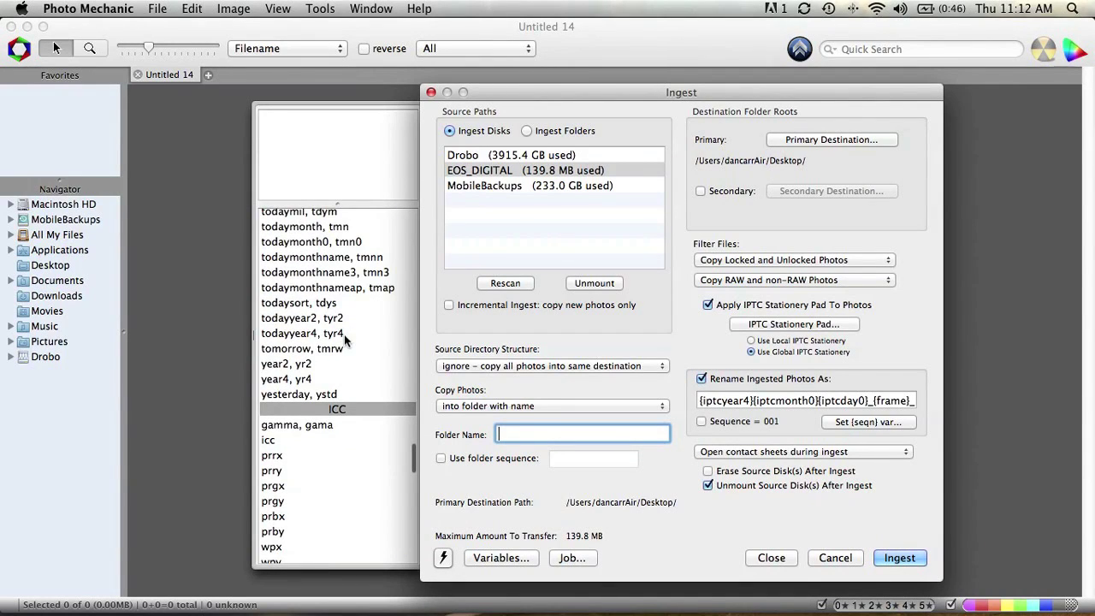
scroll(344, 334, "down", 8)
scroll(344, 334, "up", 20)
scroll(344, 340, "up", 20)
scroll(344, 334, "up", 20)
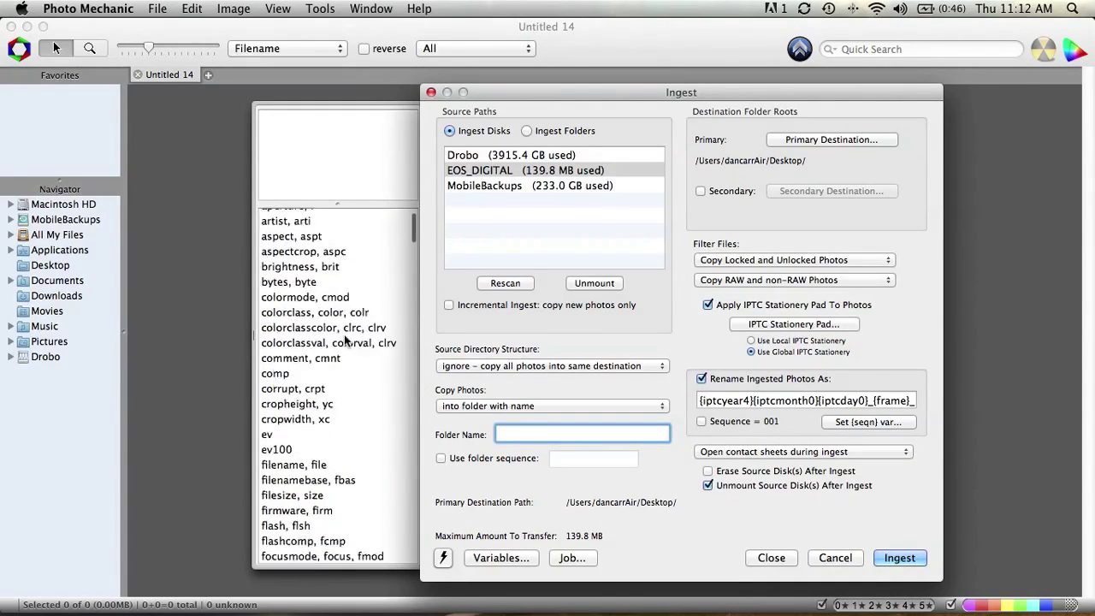
scroll(345, 338, "up", 3)
mouse_move(411, 227)
left_mouse_down()
mouse_move(411, 288)
mouse_move(417, 221)
left_mouse_up()
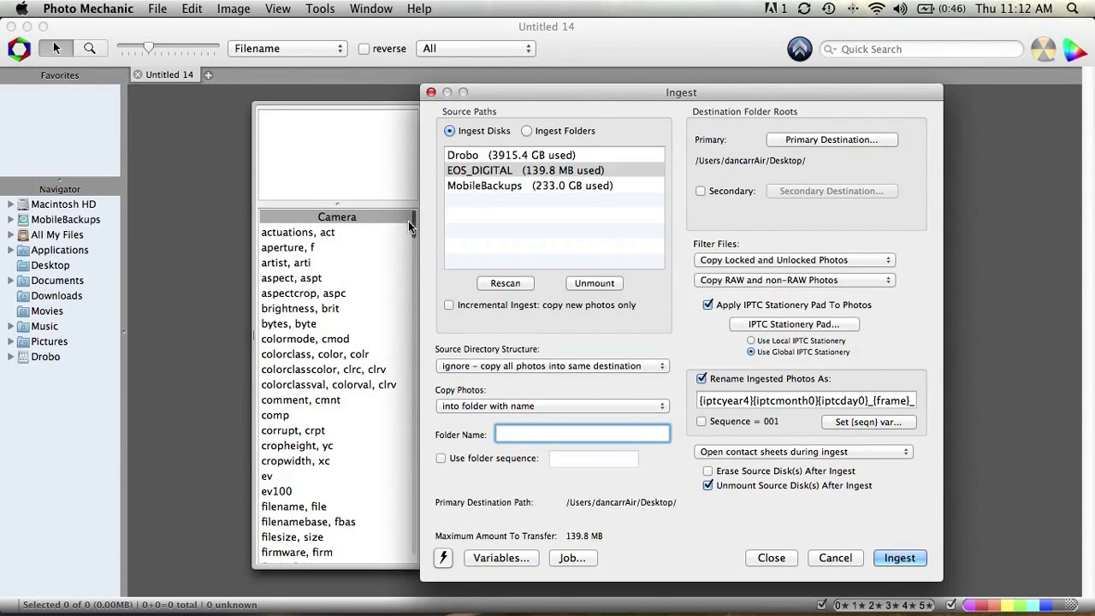
Step: Find the four-digit IPTC year variable and enter {iptcyear4} as the start of the folder name
left_click_drag(411, 219, 413, 364)
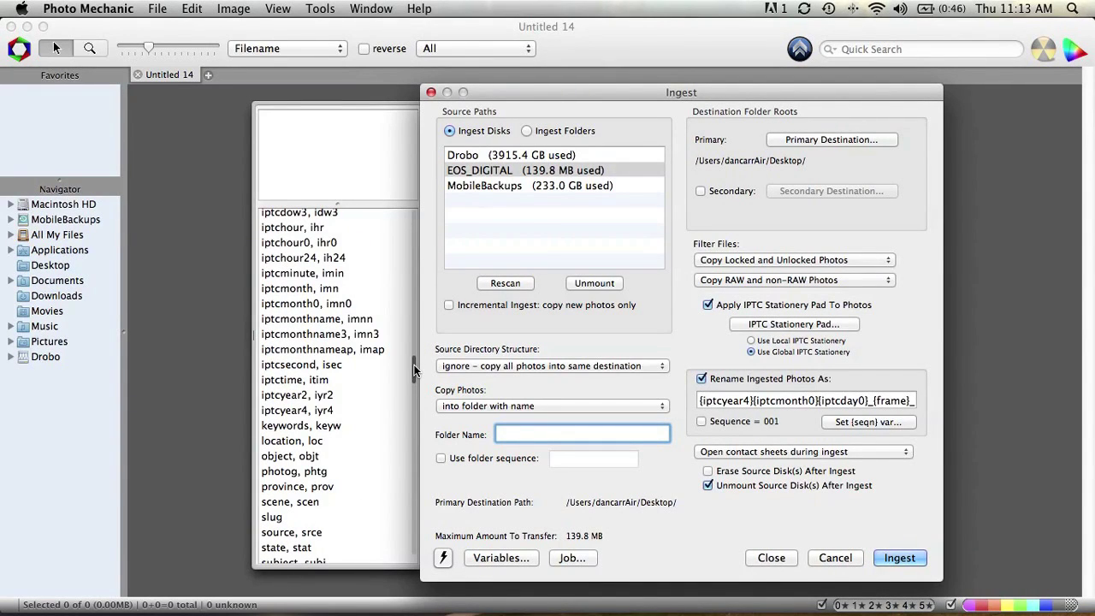
left_click_drag(413, 370, 413, 363)
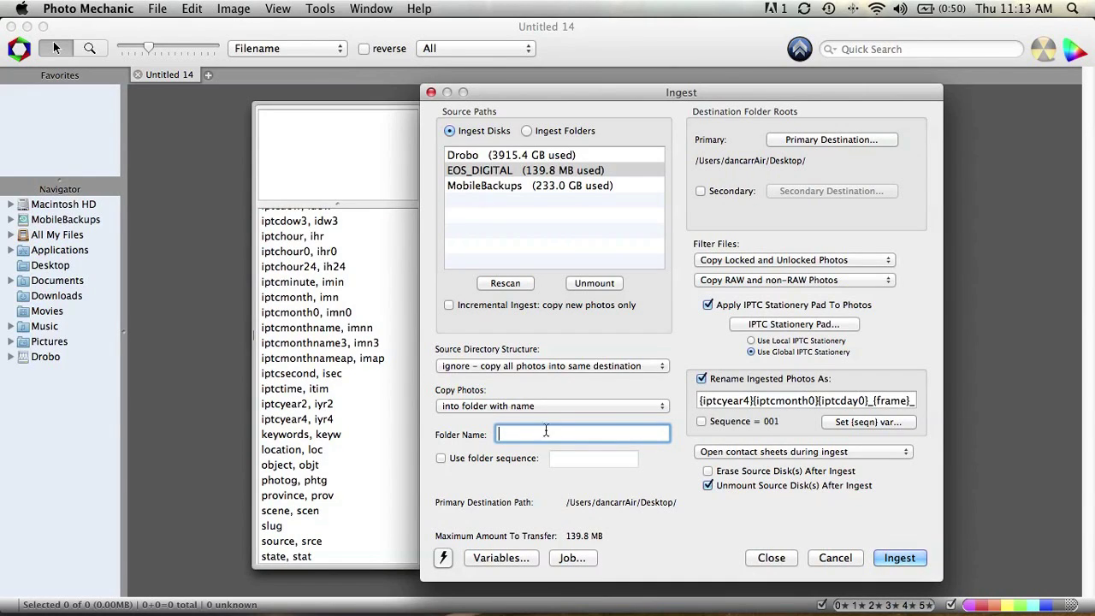
scroll(343, 382, "up", 1)
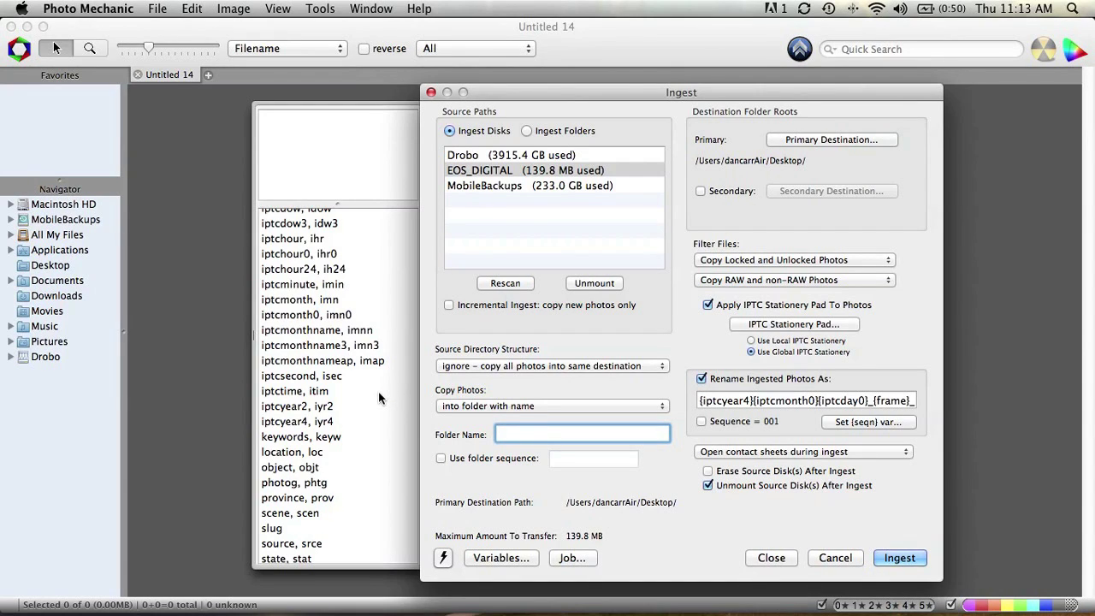
left_click(300, 422)
double_click(299, 423)
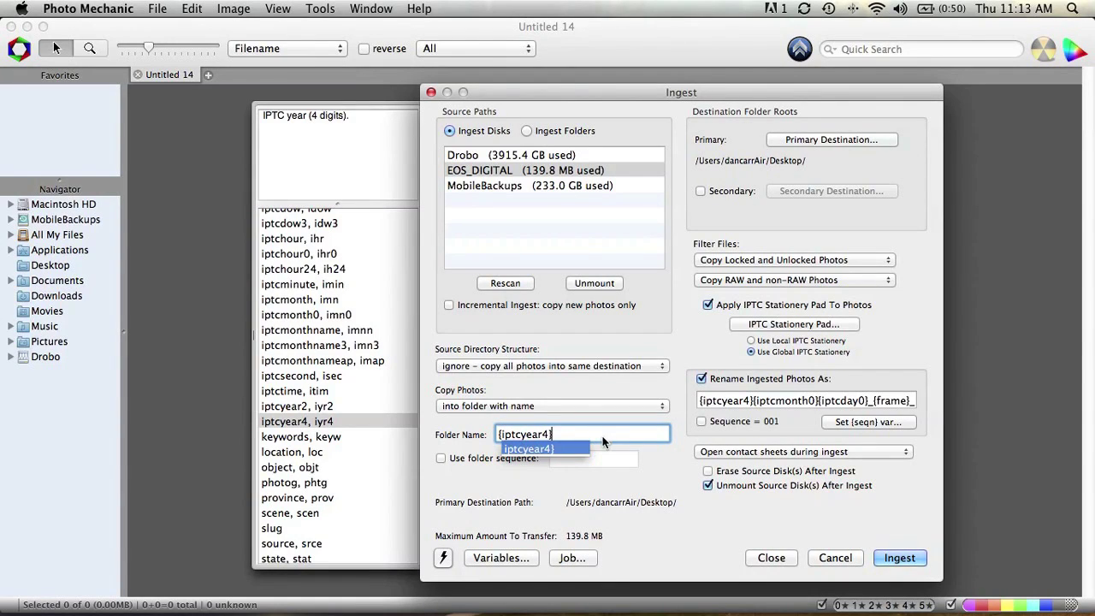
key("Return")
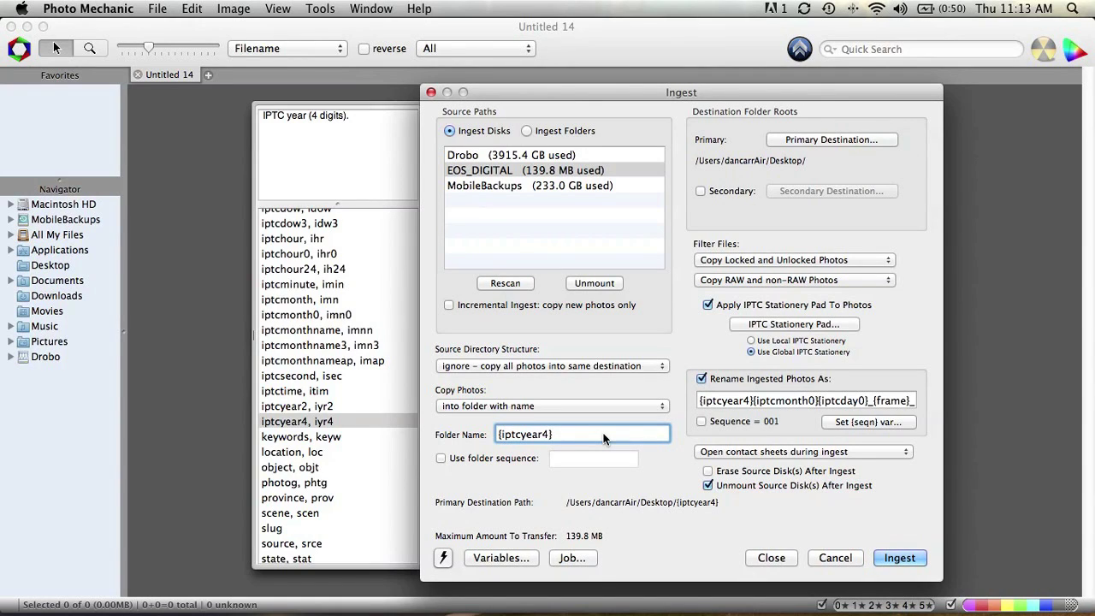
Step: Extend the folder name with a subfolder level that begins /{iptcyear4}-{iptcmonth0}-
type("/")
double_click(322, 424)
left_click(340, 315)
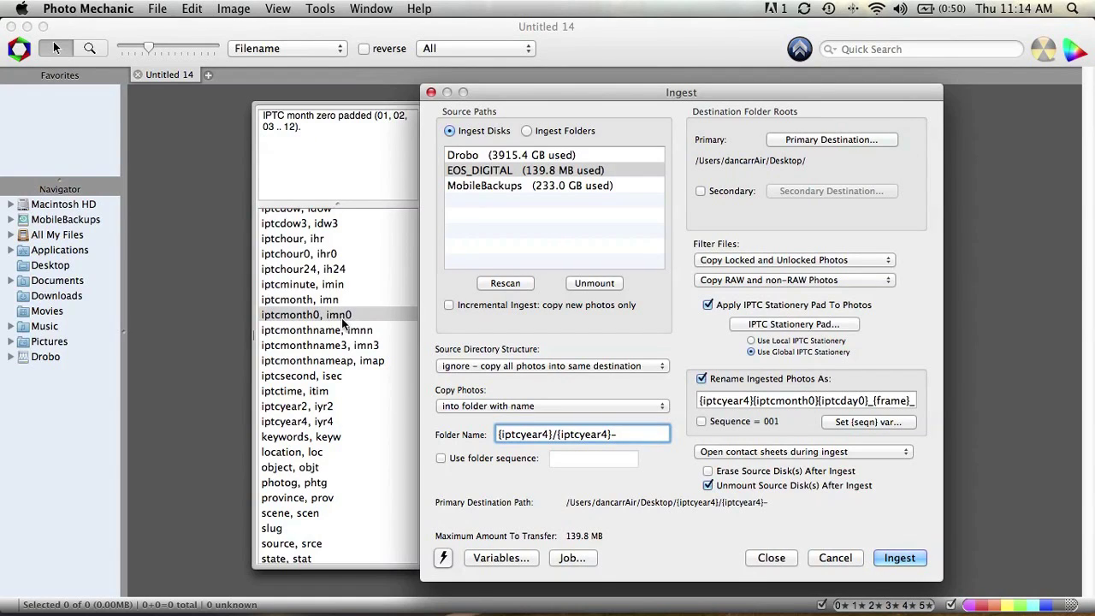
type("{iptcmonth")
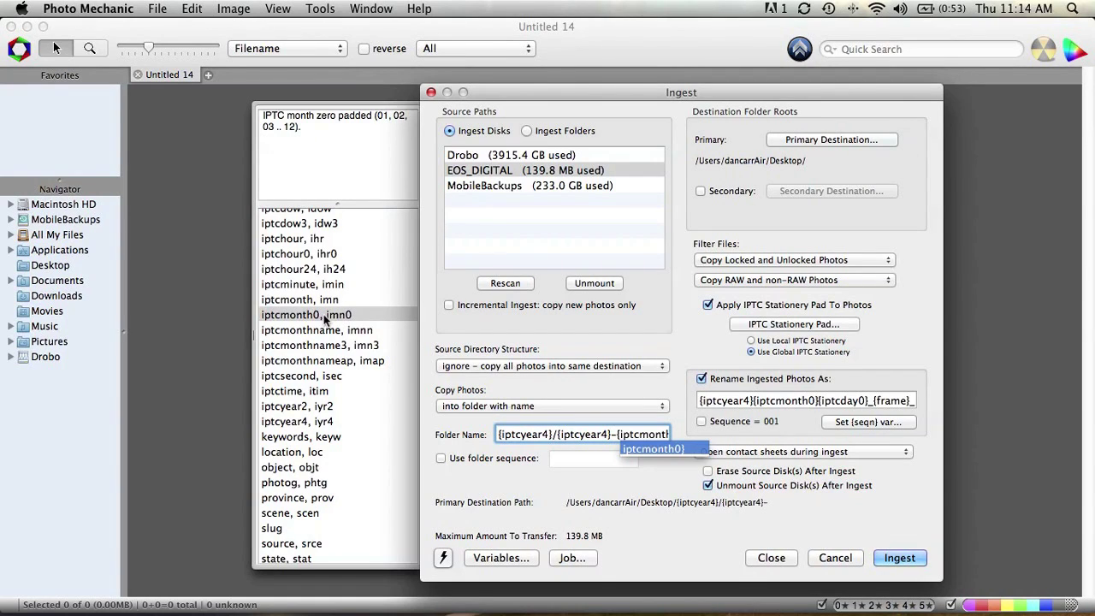
type("0}-")
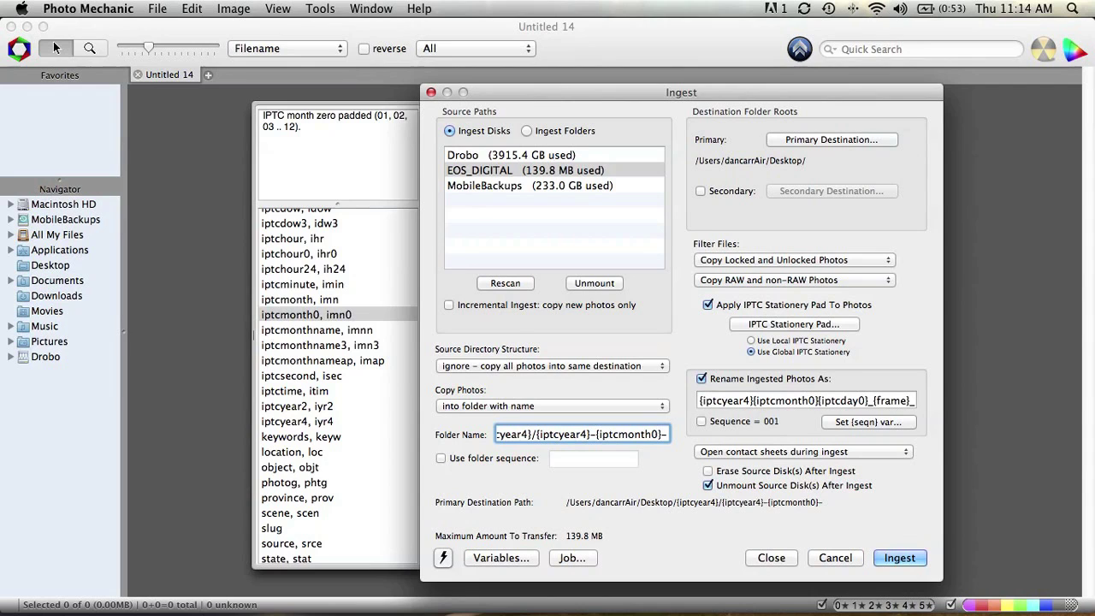
Step: Append the zero-padded IPTC day variable {iptcday0} to the end of the folder name
scroll(312, 293, "up", 2)
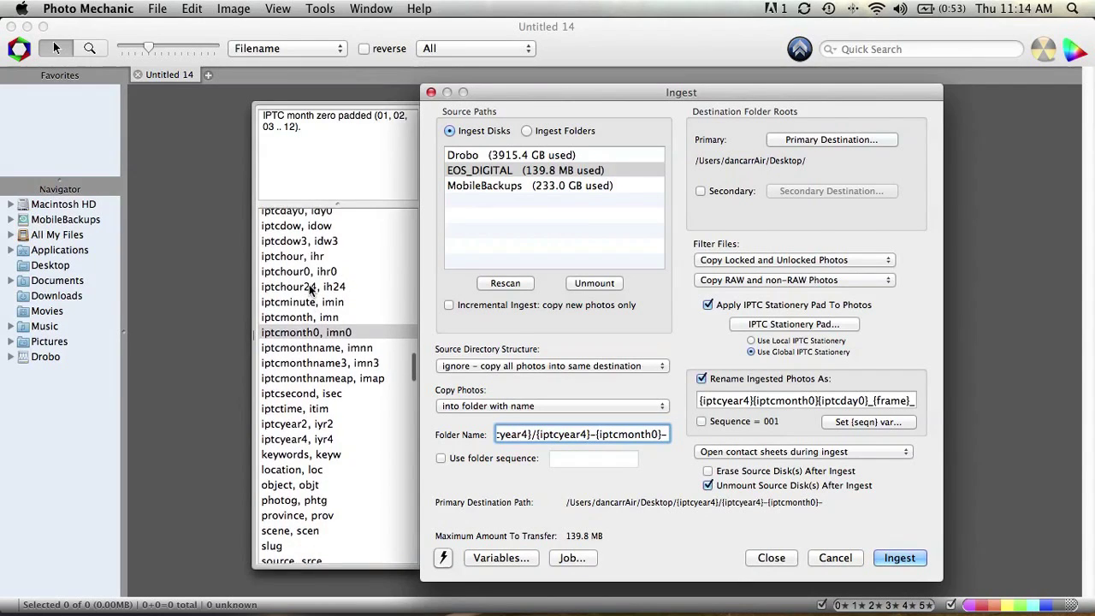
scroll(313, 293, "up", 1)
left_click(302, 242)
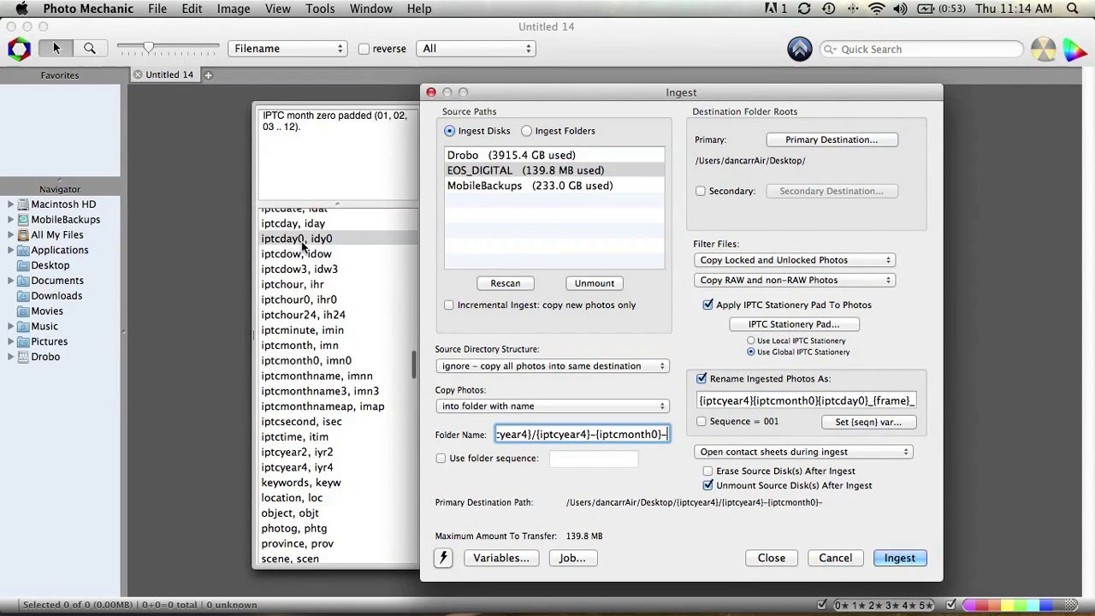
key("Return")
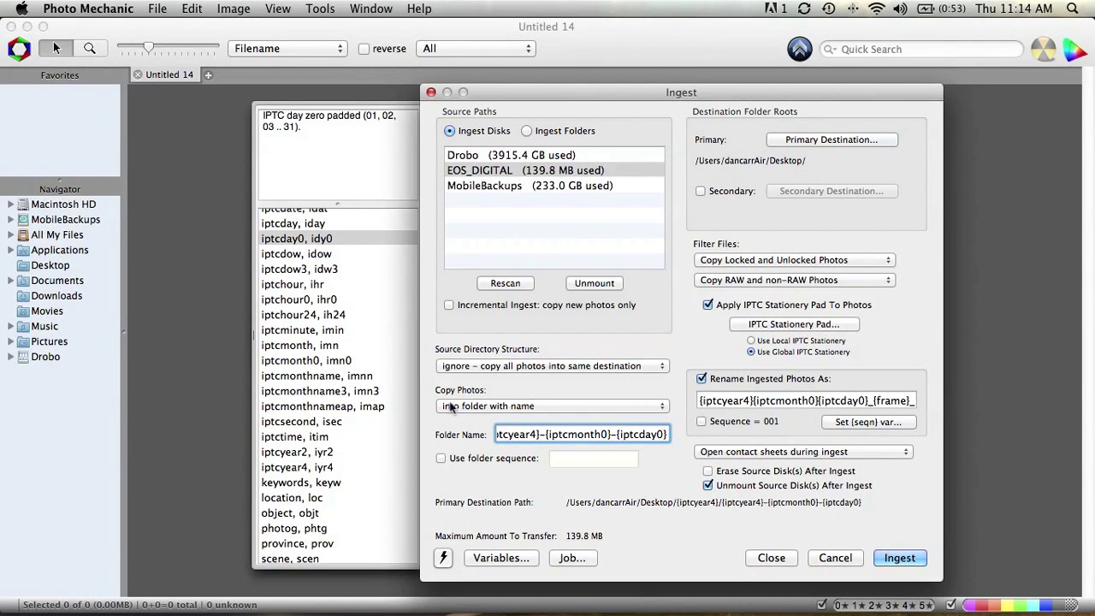
Step: Review the whole Folder Name pattern from its first year variable to the day variable
left_click(492, 435)
type("{iptcyear4}/{i")
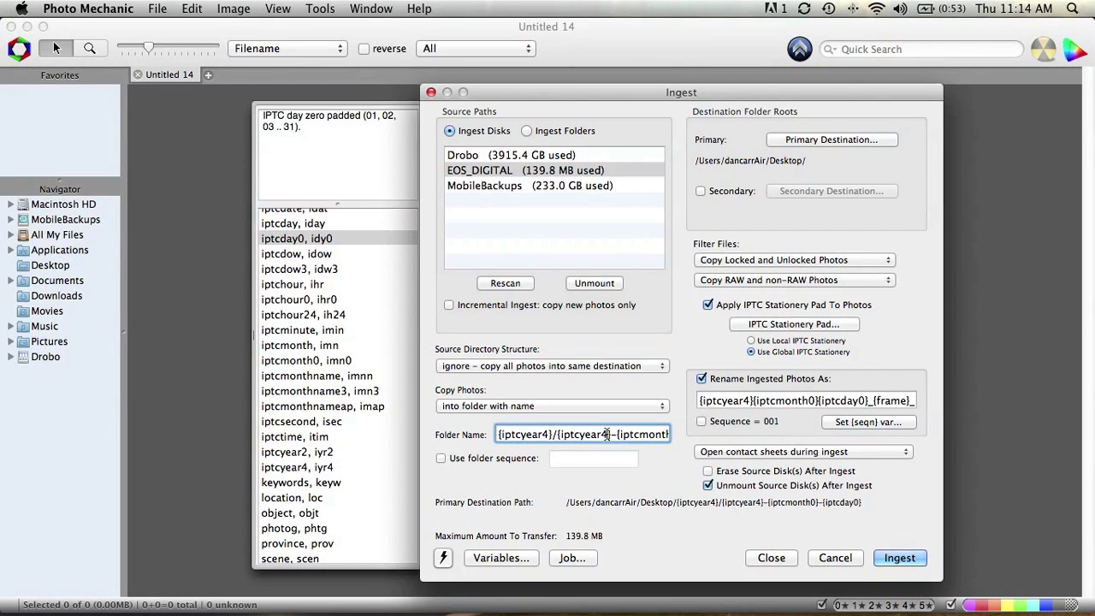
left_click_drag(636, 434, 674, 434)
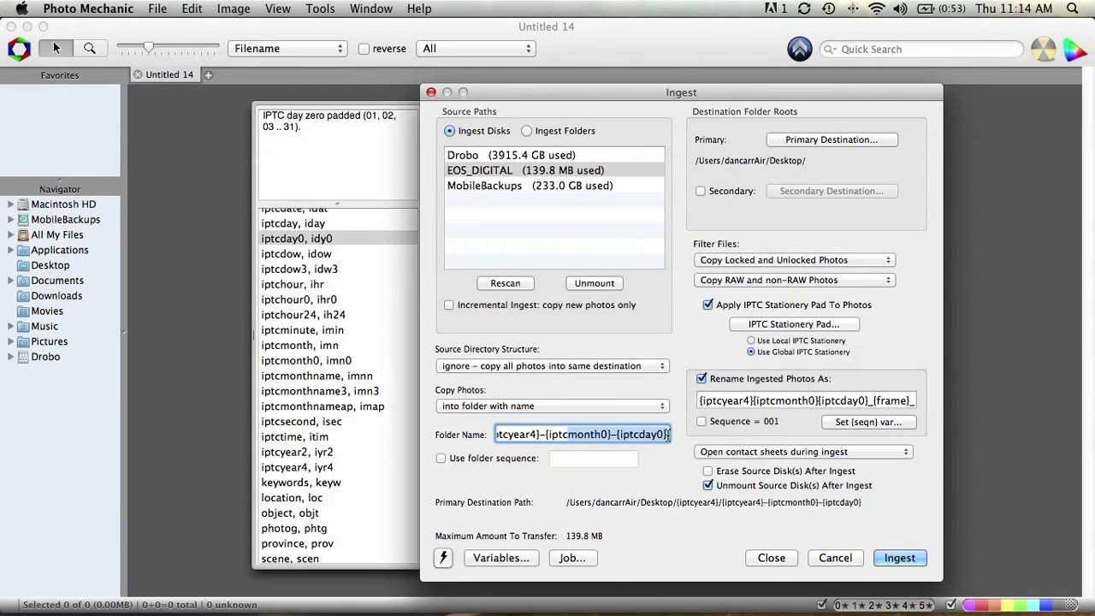
left_click(668, 434)
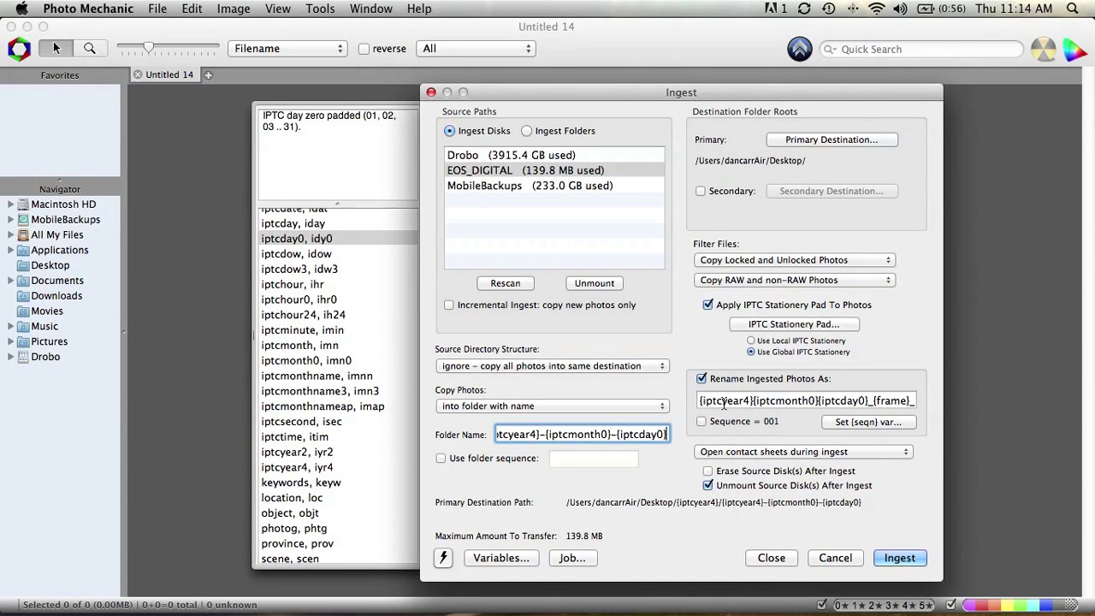
Step: Review the renaming pattern for ingested photos, from the date variables through {frame} to its closing suffix
left_click(879, 401)
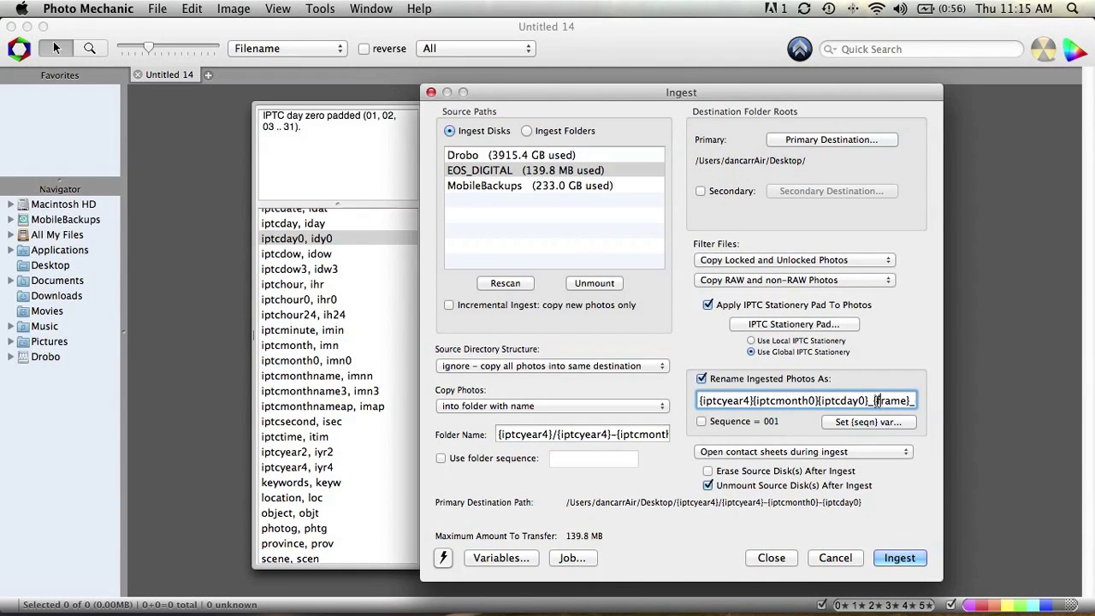
left_click_drag(740, 97, 649, 95)
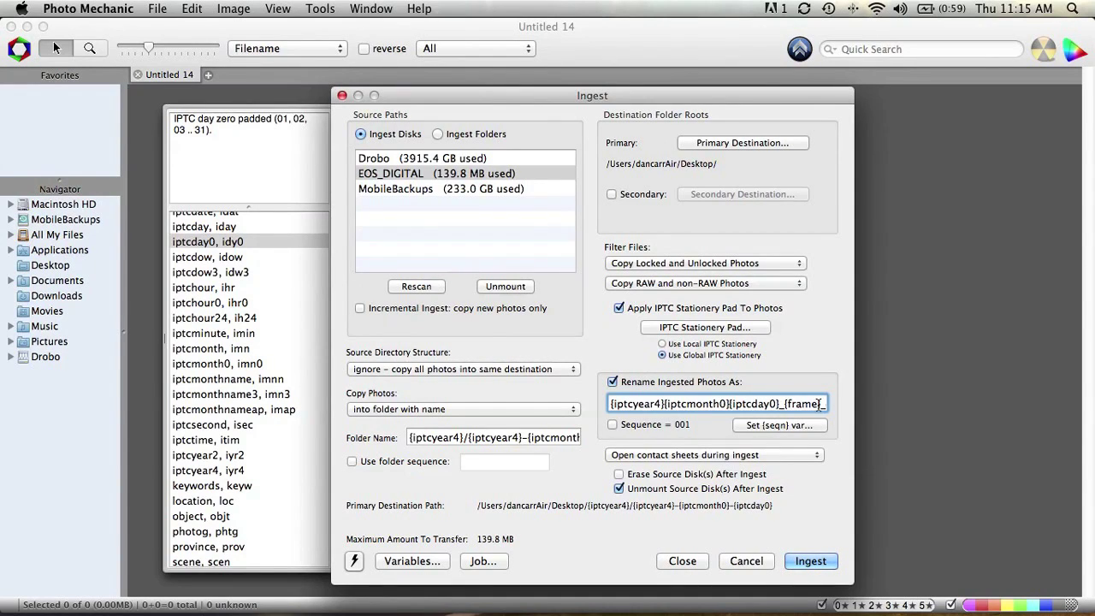
type("_dancarr")
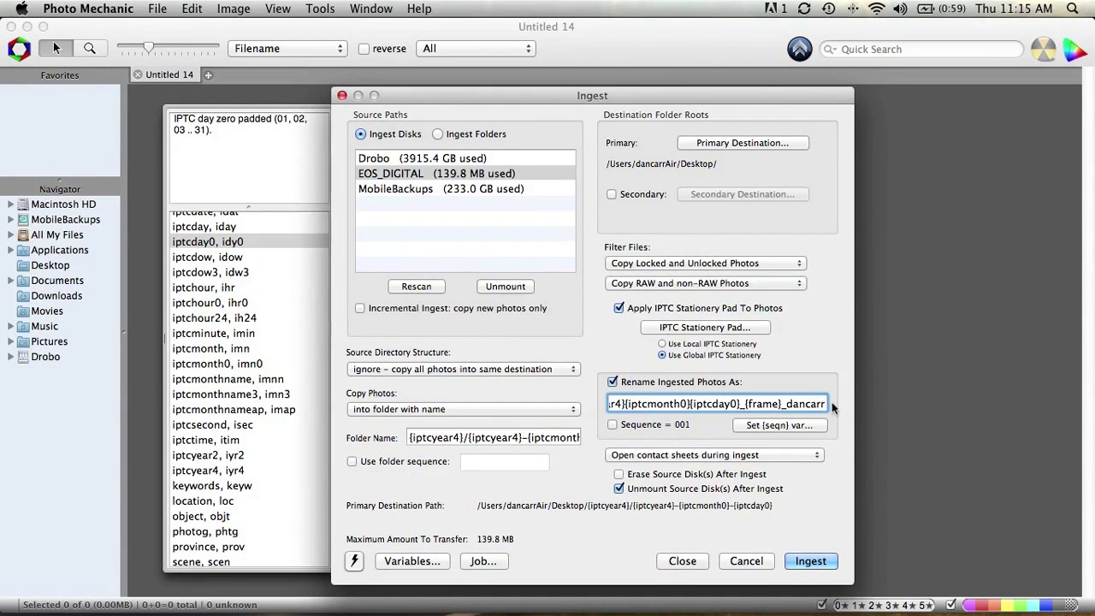
left_click_drag(819, 402, 601, 405)
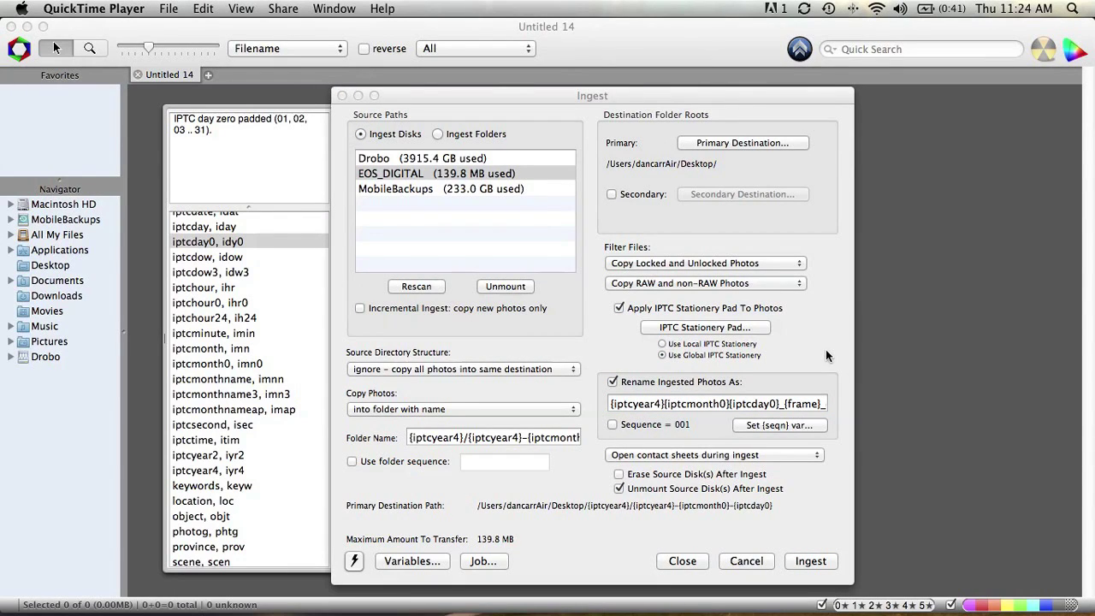
Step: Open the IPTC Stationery Pad for the ingest and reposition it so all its fields are in view
left_click(735, 325)
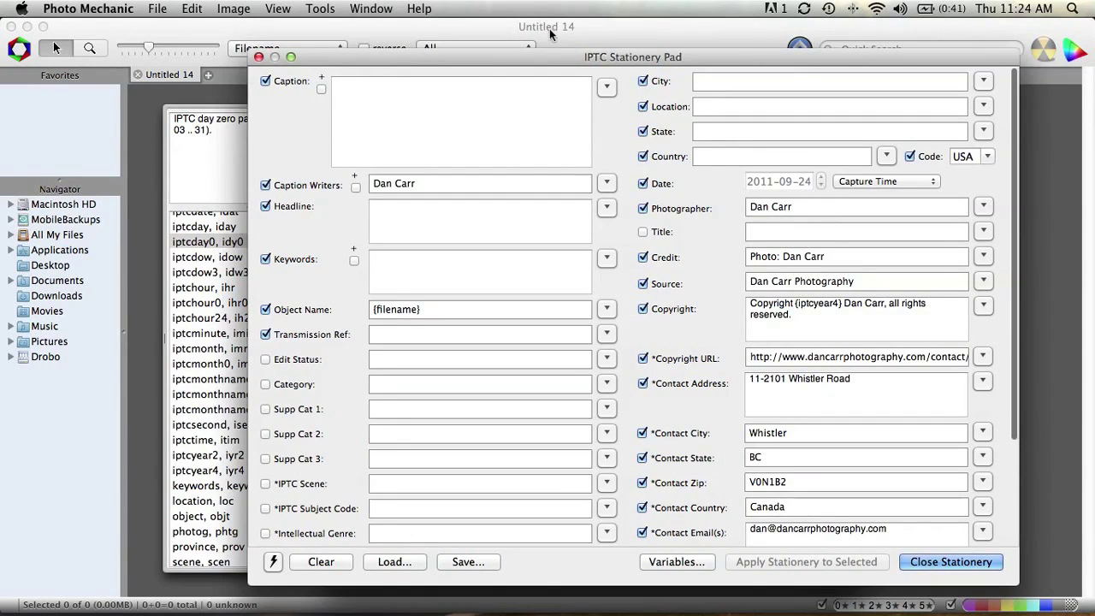
left_click_drag(572, 61, 477, 45)
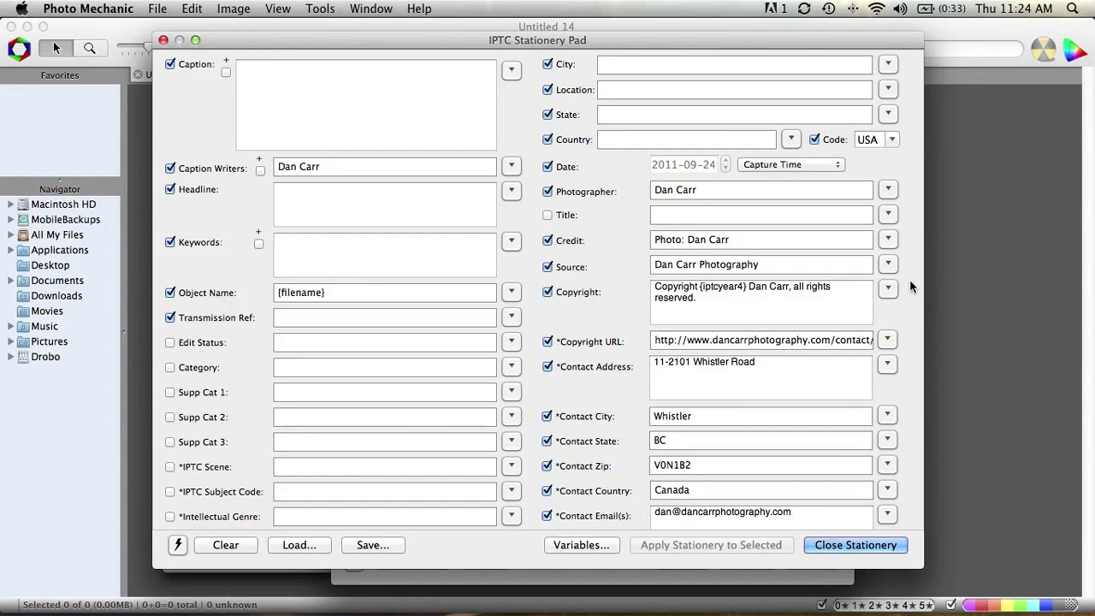
Step: Reopen the IPTC Stationery Pad from the ingest settings and review its fields down to the contact details and special instructions
left_click(842, 544)
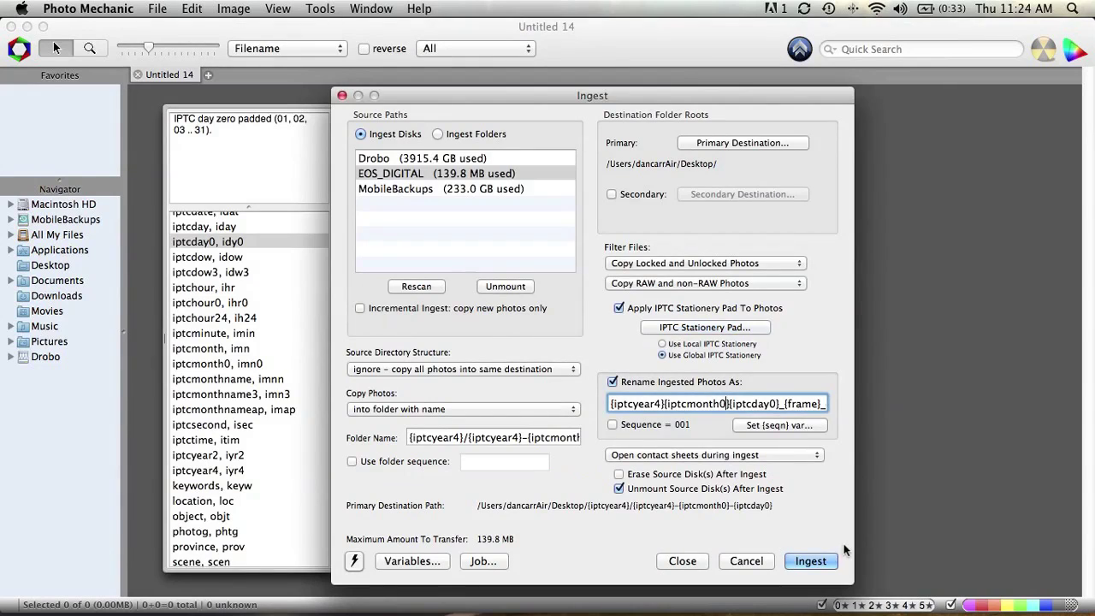
left_click(709, 329)
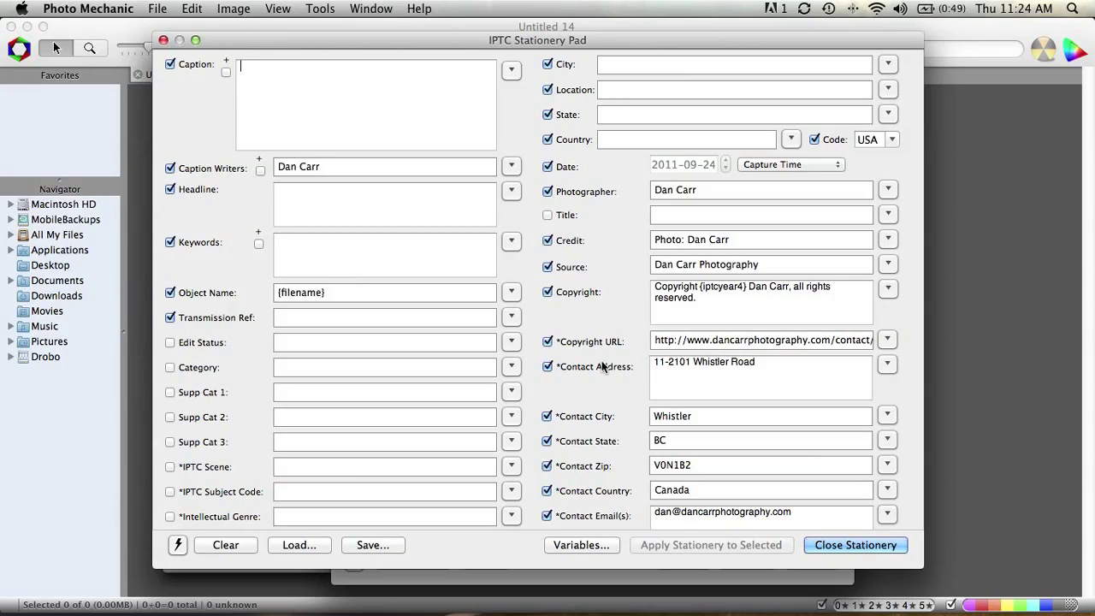
scroll(908, 280, "down", 4)
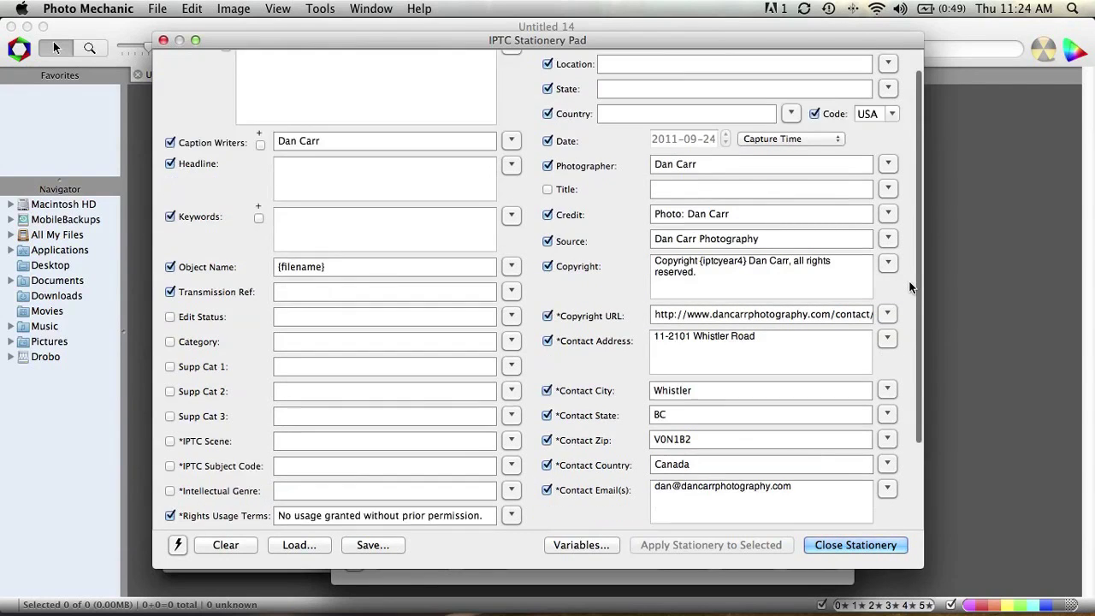
scroll(911, 289, "down", 2)
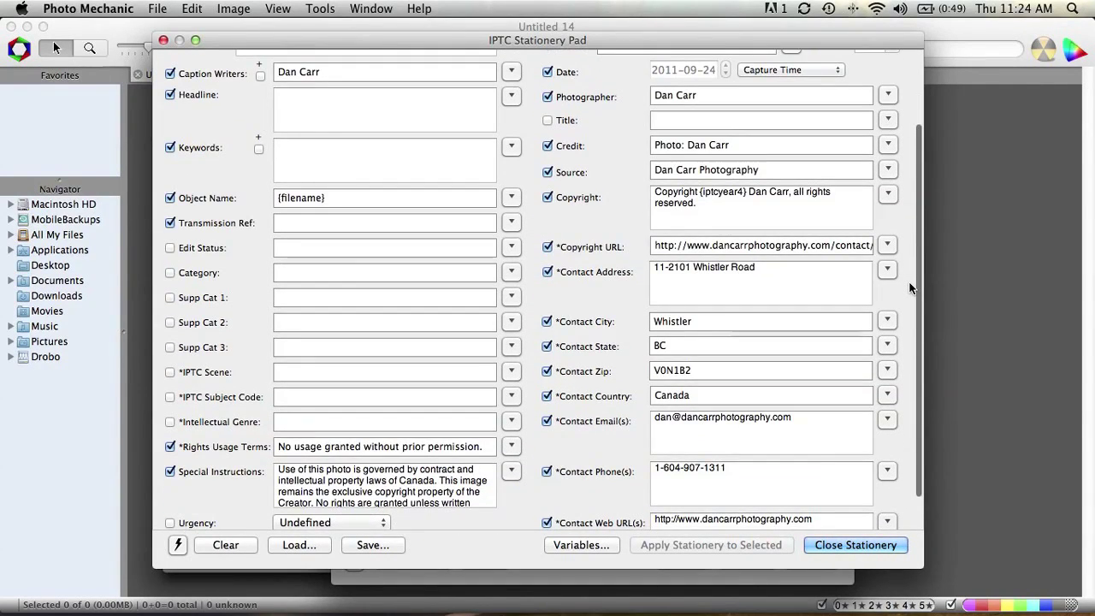
scroll(910, 288, "up", 3)
scroll(910, 289, "up", 3)
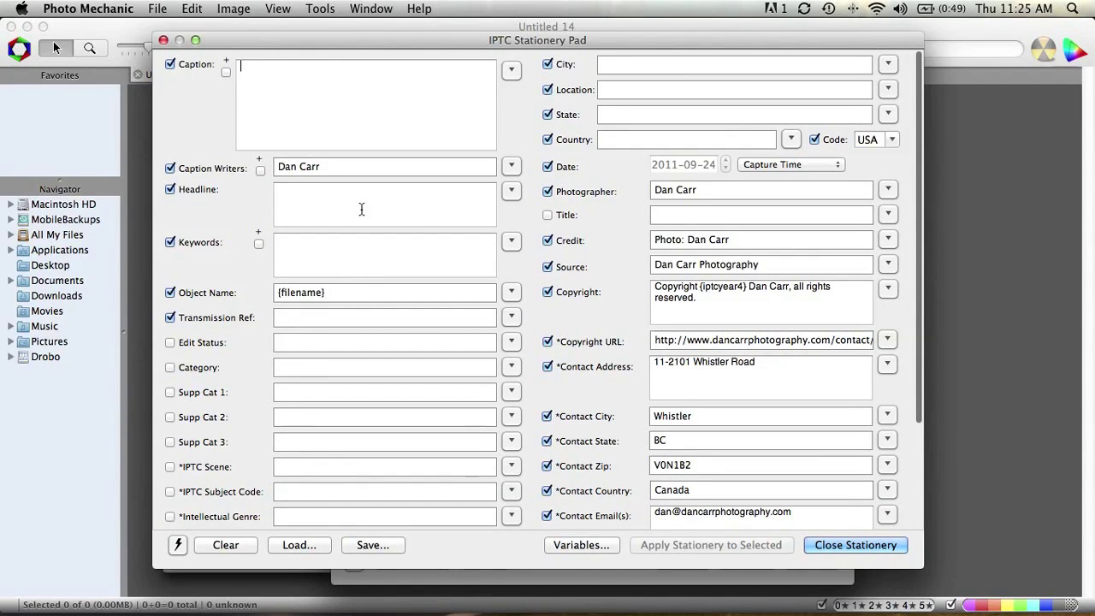
Step: Fill in the shoot's place in the stationery: city Braselton, location Road Atlanta, state Georgia and country USA
left_click(623, 64)
type("Braselton")
key("Tab")
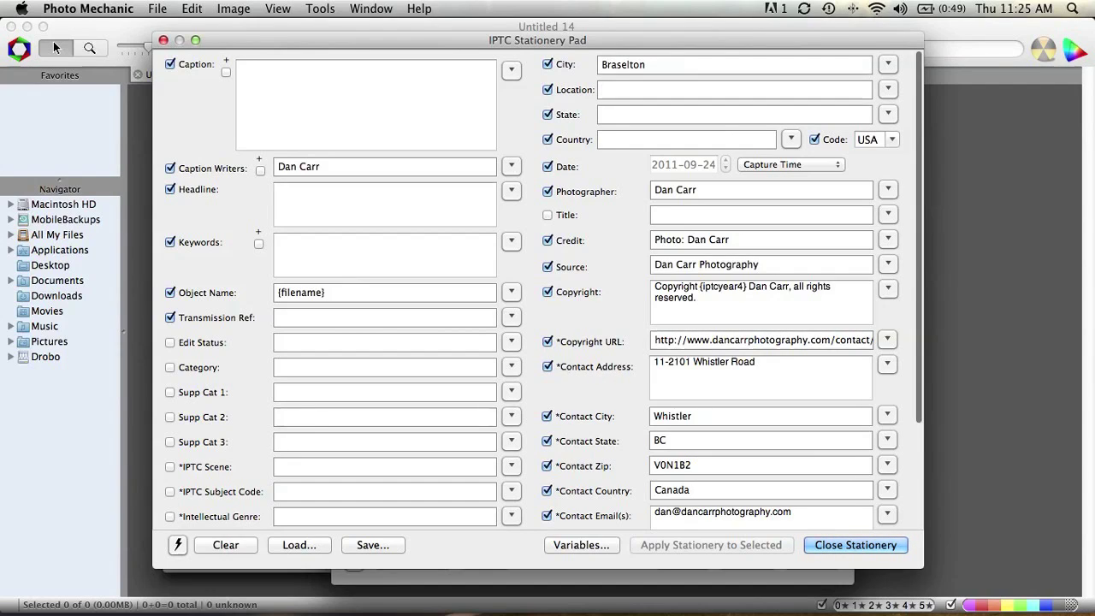
type("Road")
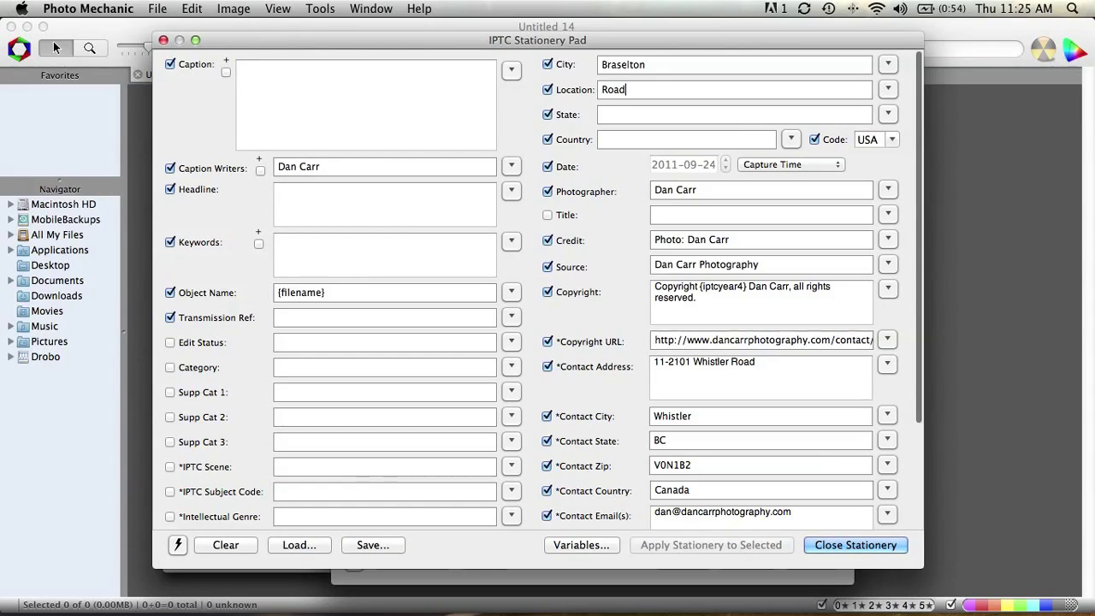
type(" Atlanta")
key("Tab")
type("Geor")
type("gia")
type("USA")
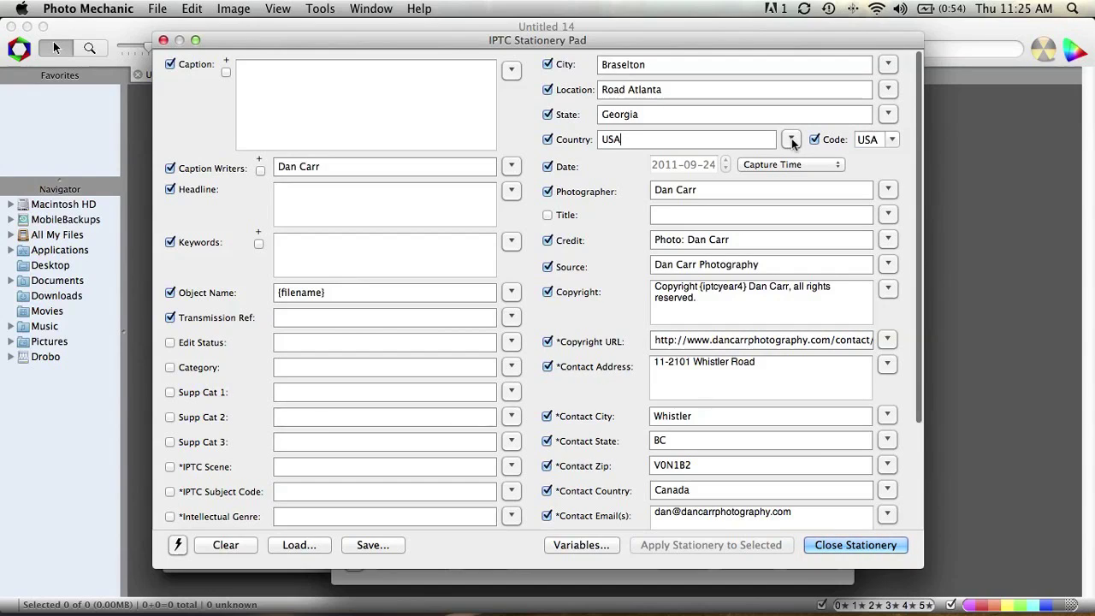
Step: Check the saved entries offered for the Country field
left_click(792, 139)
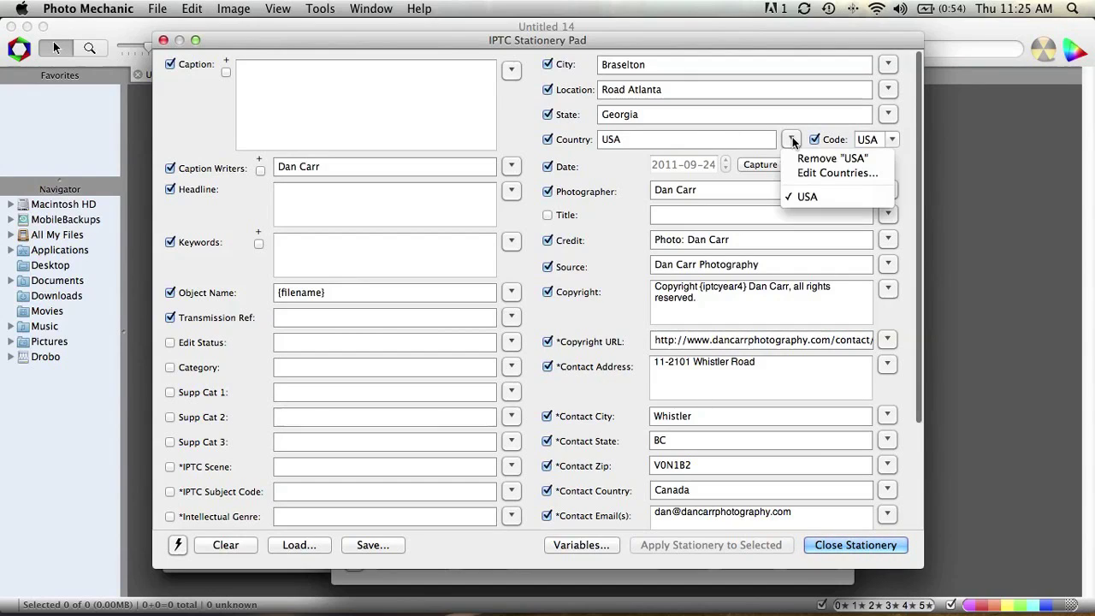
left_click(793, 141)
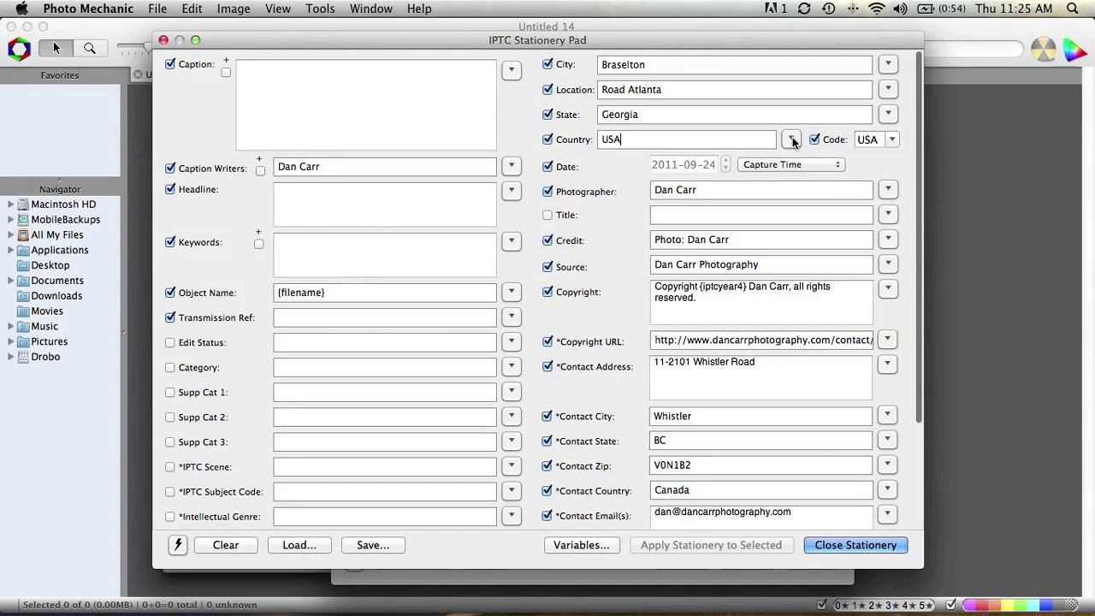
left_click(792, 139)
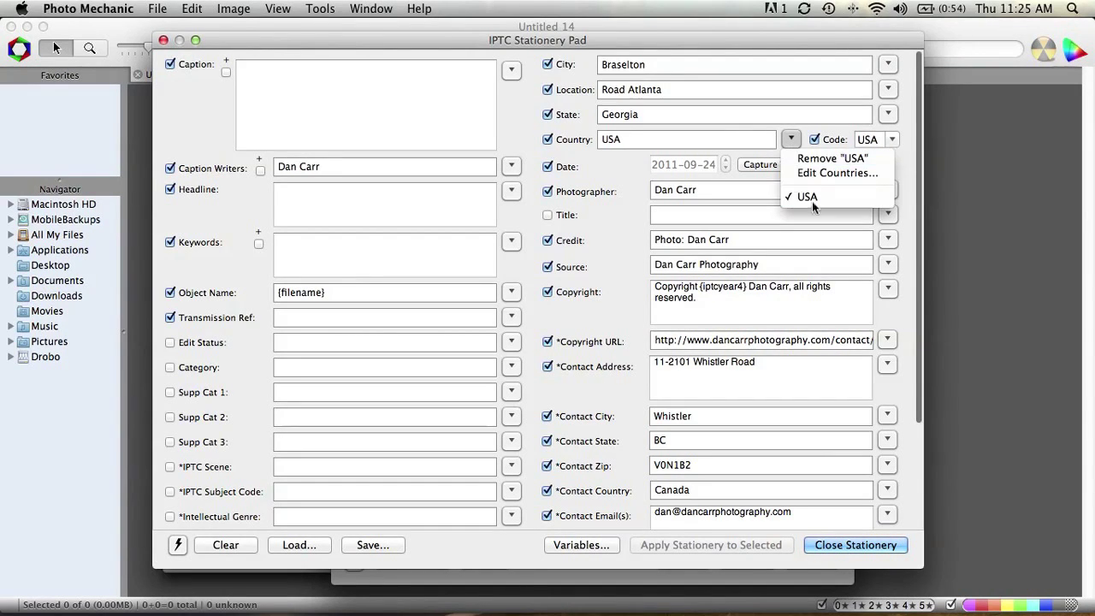
left_click(792, 142)
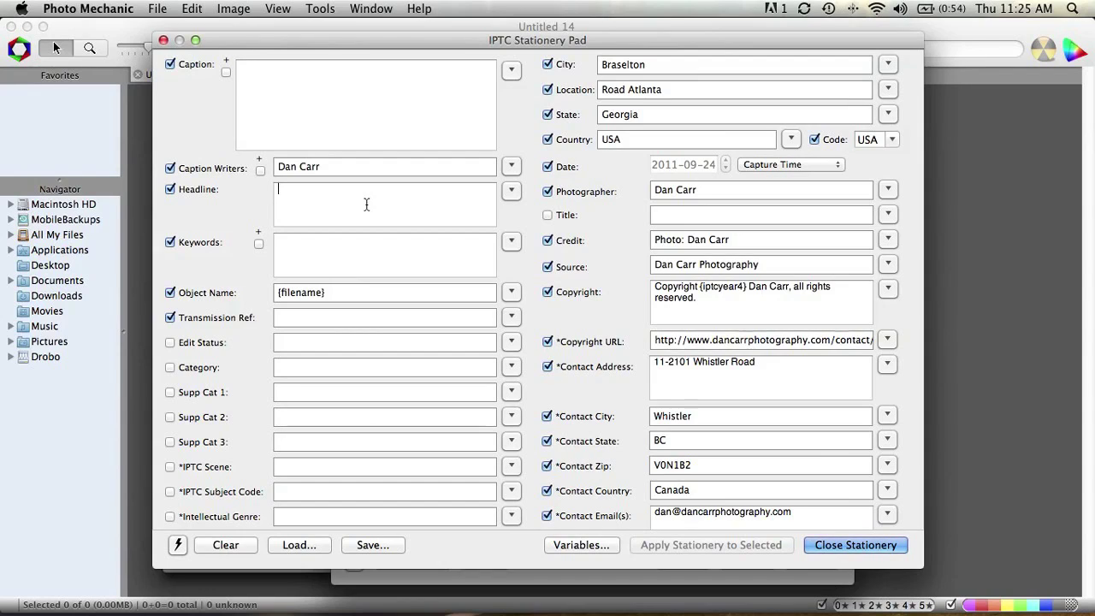
Step: Enter the headline "qualifying for the 2011 Petit Le Mans"
type("qualifying for t")
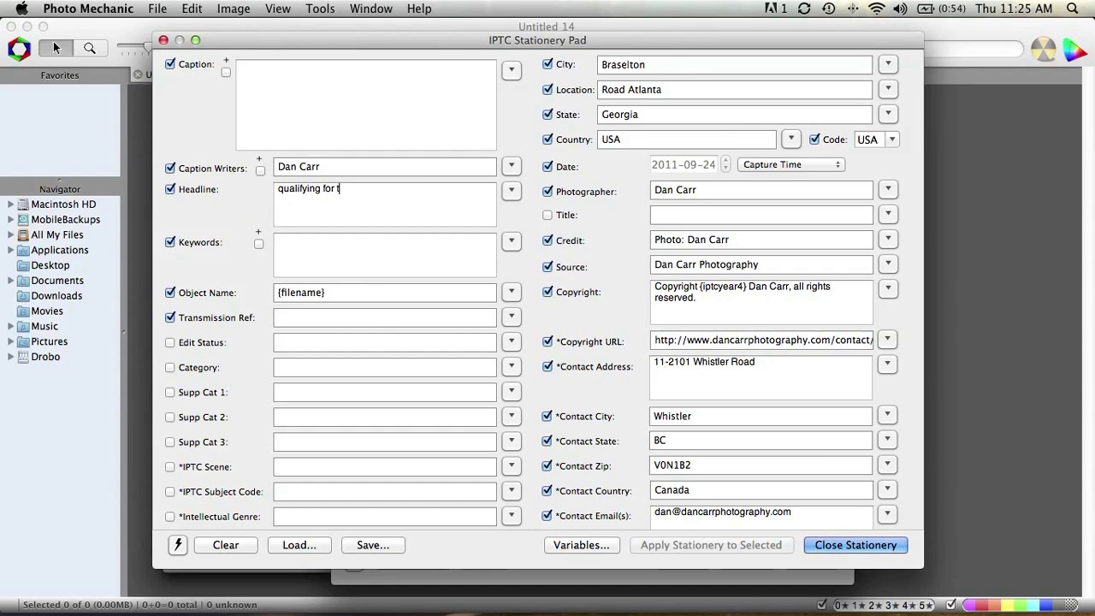
type("he 2011 Petit Le Mans")
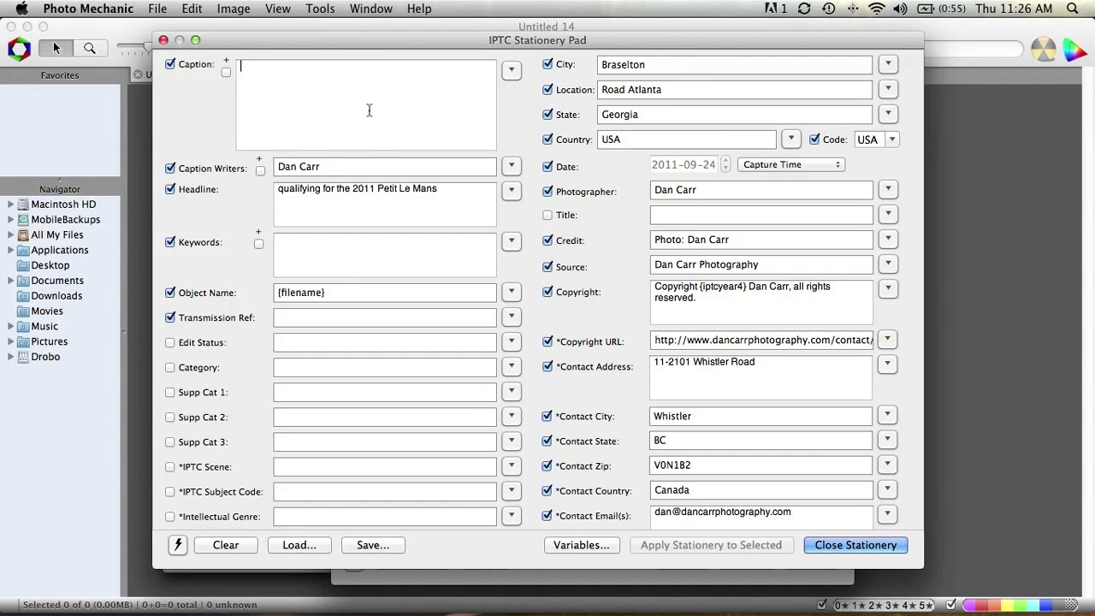
Step: Show the variables list beside the stationery and start the caption with "during {headline}"
left_click(601, 545)
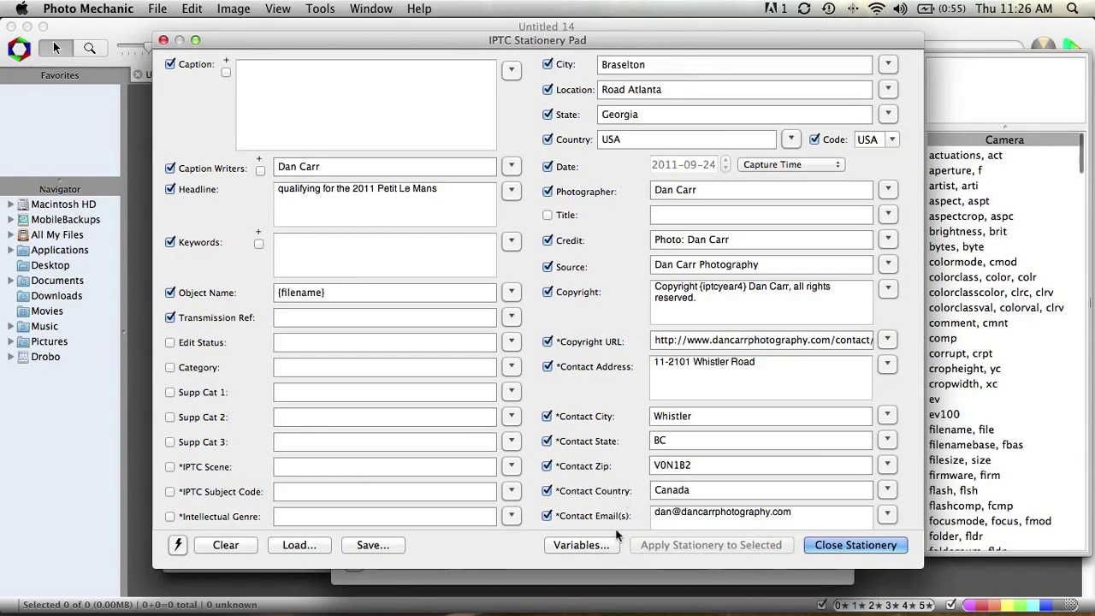
left_click_drag(440, 40, 406, 40)
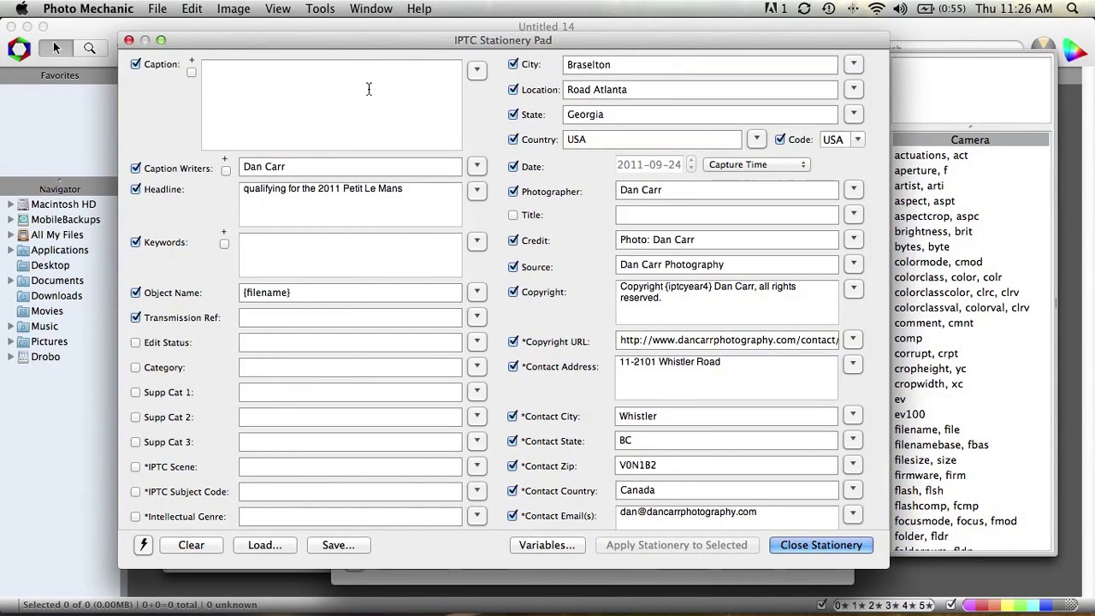
type("uring")
scroll(972, 271, "down", 3)
scroll(972, 271, "down", 15)
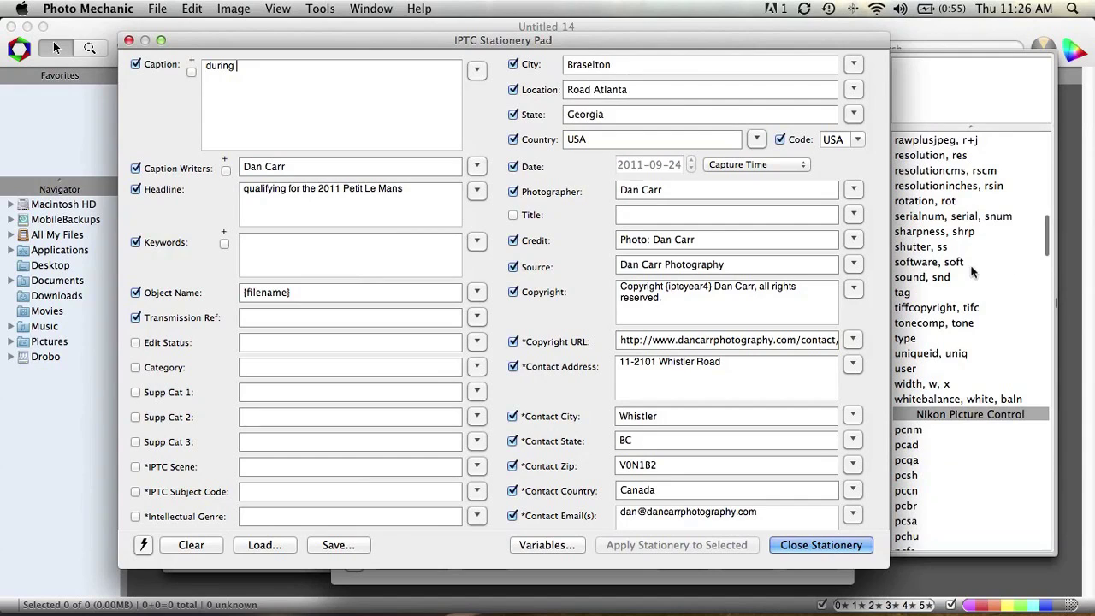
left_click_drag(1051, 237, 1048, 298)
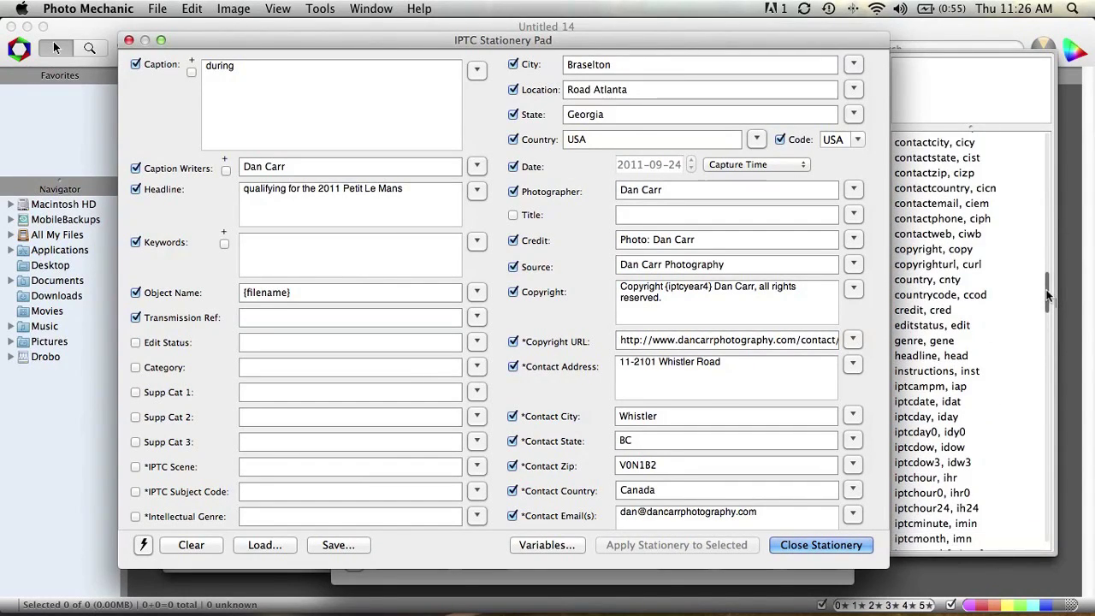
double_click(933, 360)
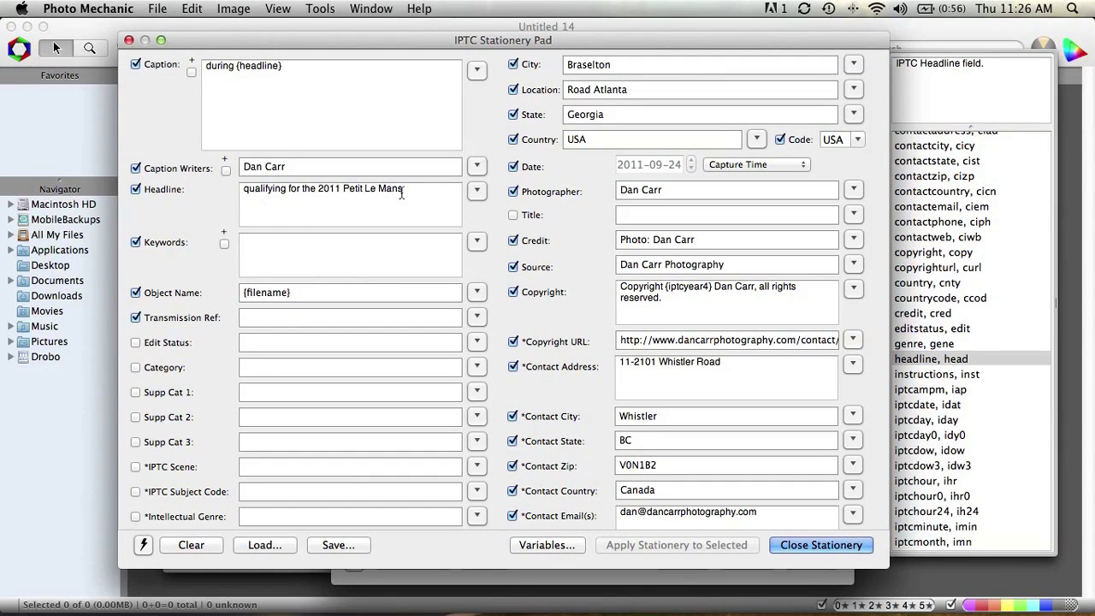
Step: Continue the caption after the headline variable with "at {location},"
left_click(276, 84)
type("at")
scroll(960, 340, "down", 5)
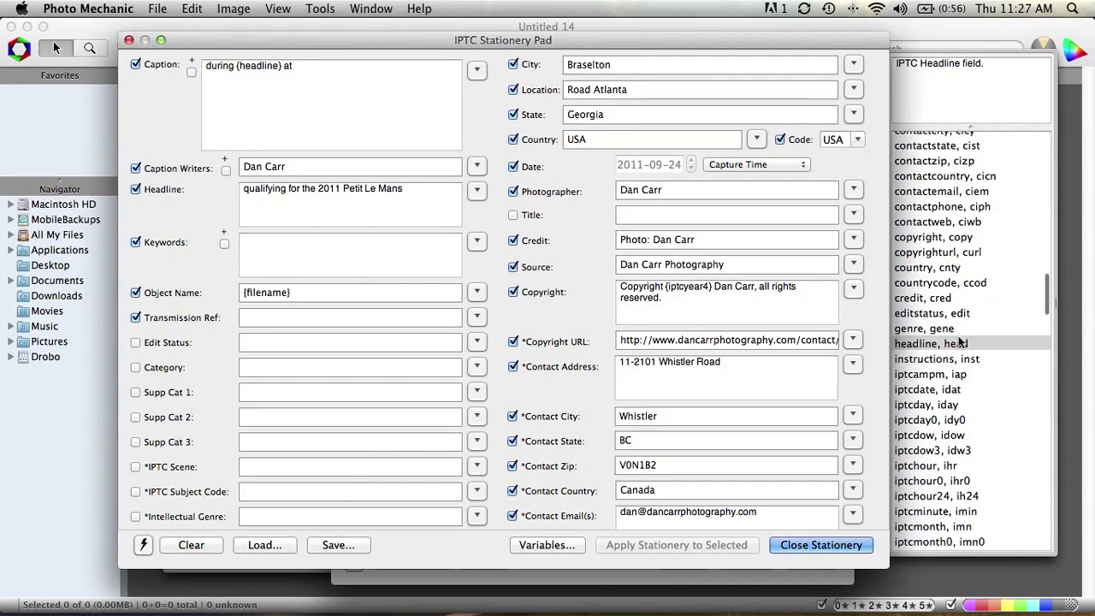
scroll(960, 340, "down", 5)
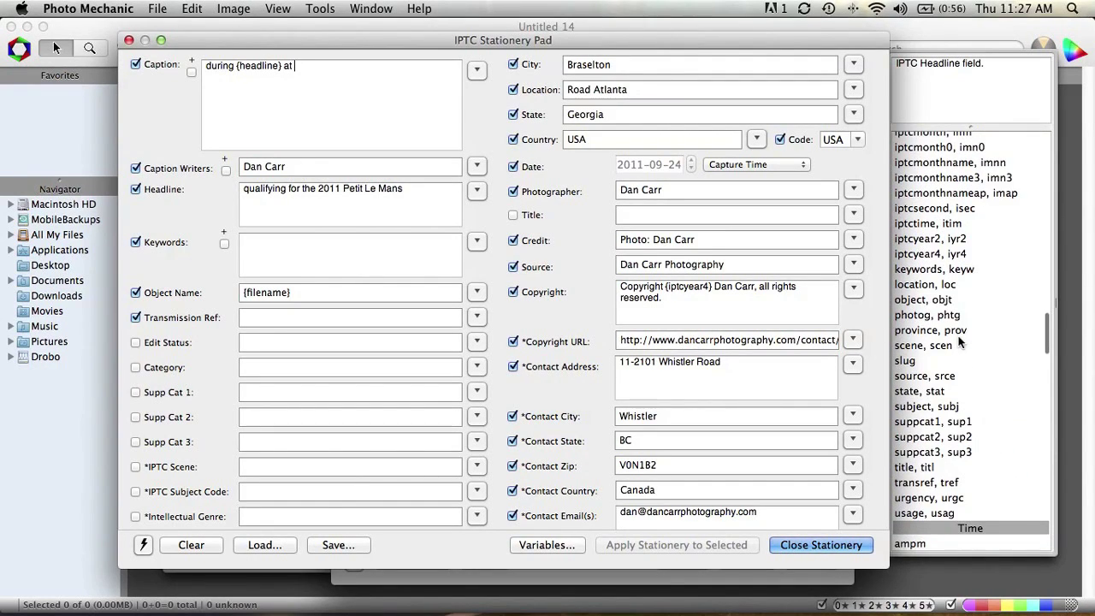
double_click(922, 285)
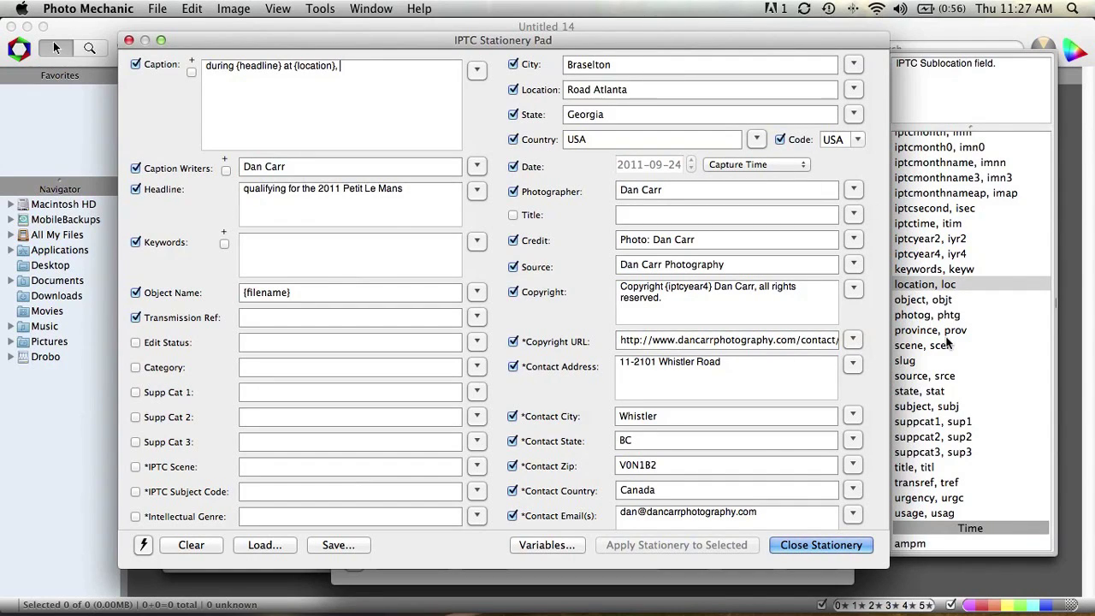
Step: Extend the caption's place description with the comma-separated variables {city}, {state}, {country}
scroll(948, 343, "up", 10)
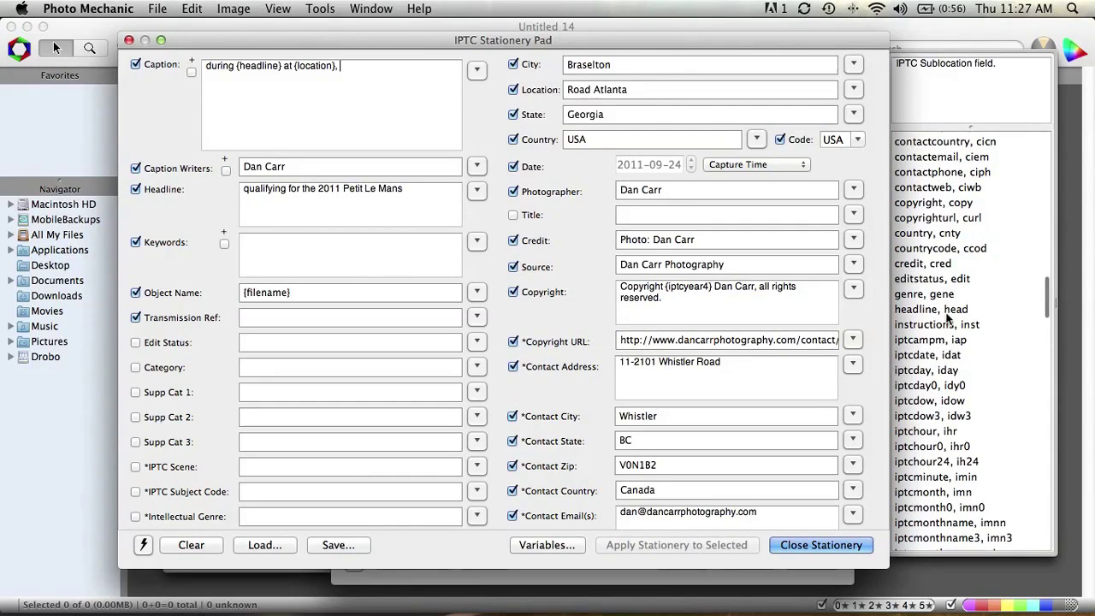
scroll(924, 250, "up", 5)
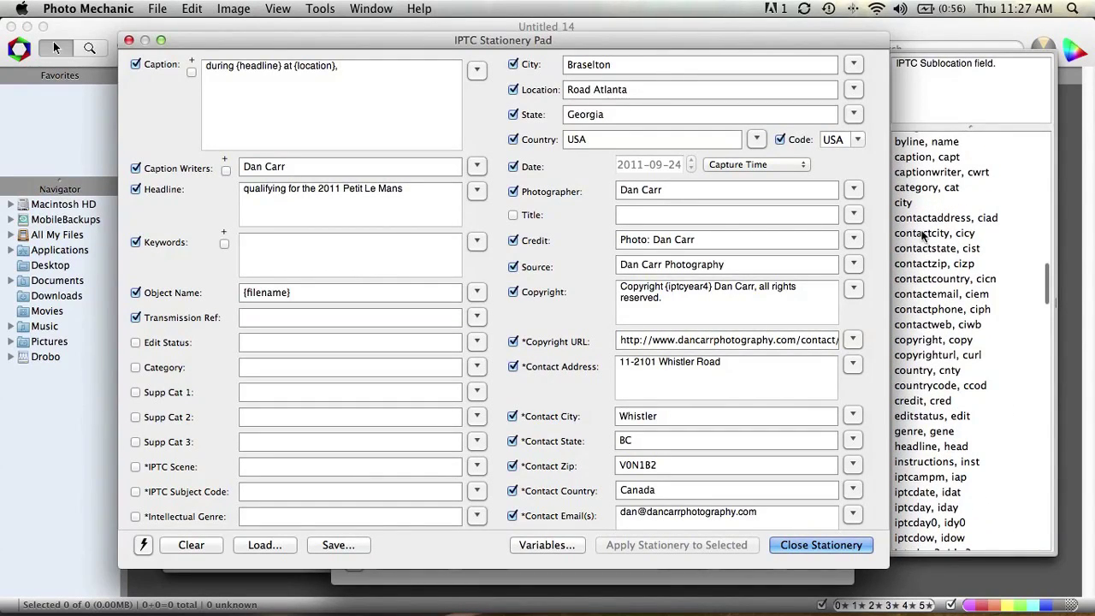
double_click(920, 210)
type(",")
scroll(969, 387, "down", 5)
scroll(966, 381, "down", 5)
left_click(924, 458)
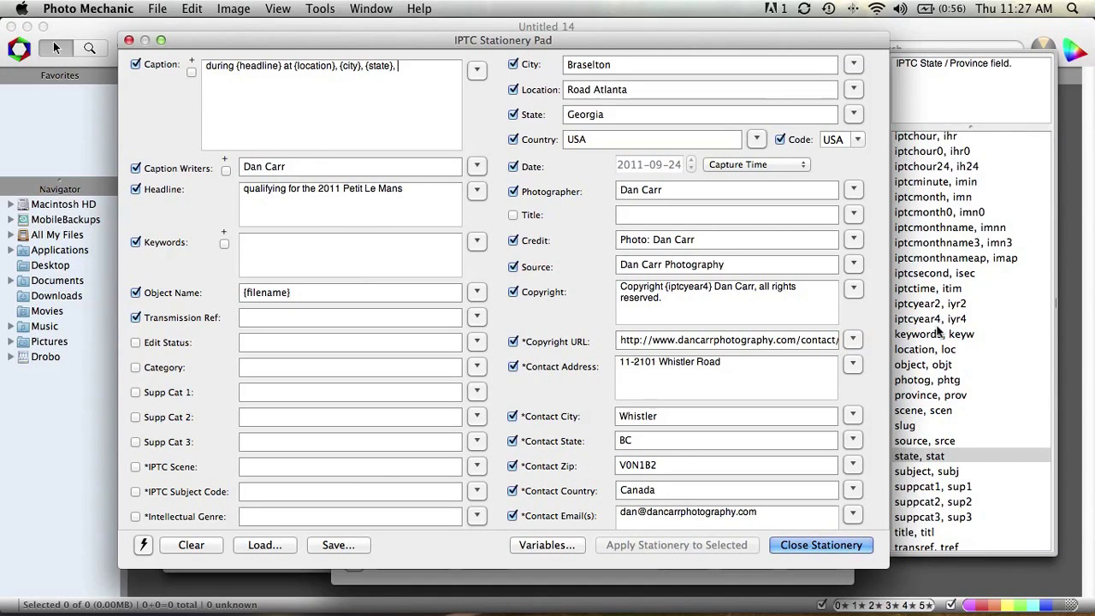
scroll(938, 329, "up", 5)
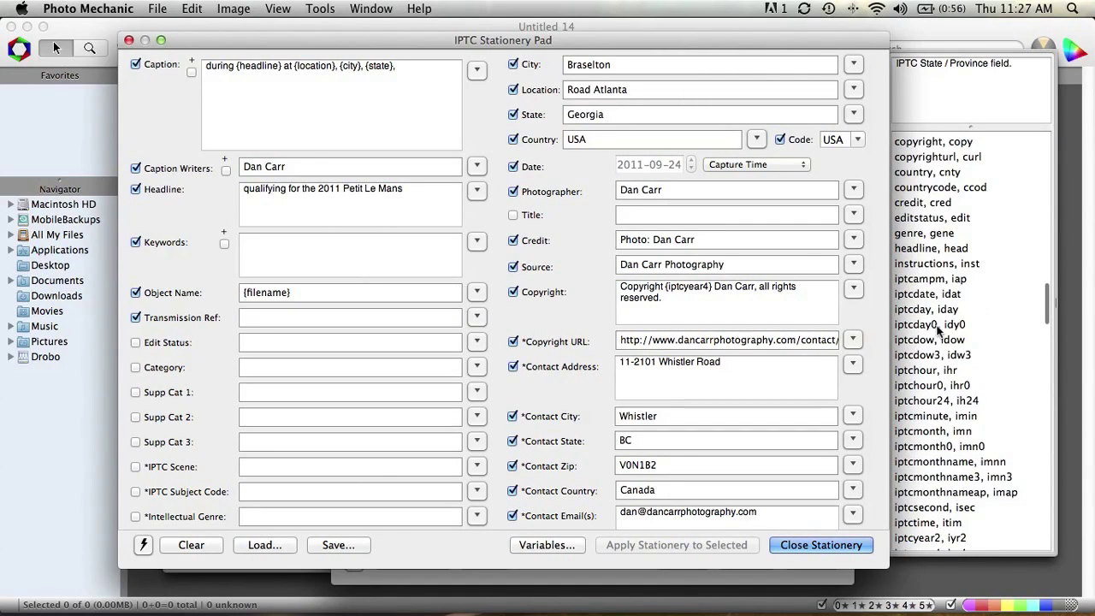
double_click(924, 172)
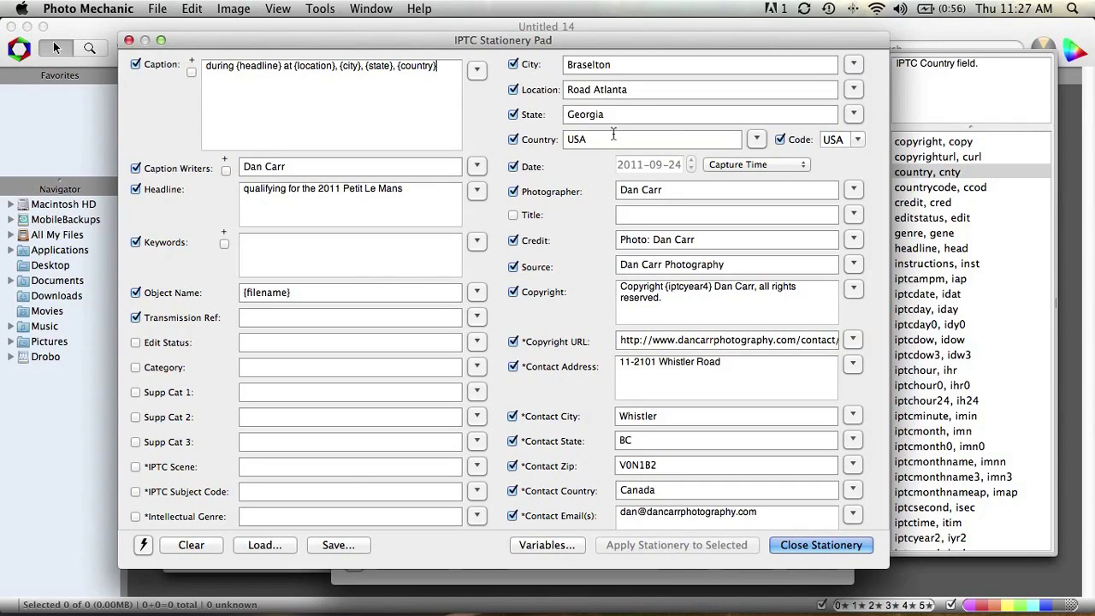
Step: Add the capture date to the caption as "on {iptcmonthname} {iptcday0} {iptcyear4}."
type("on")
scroll(980, 272, "down", 5)
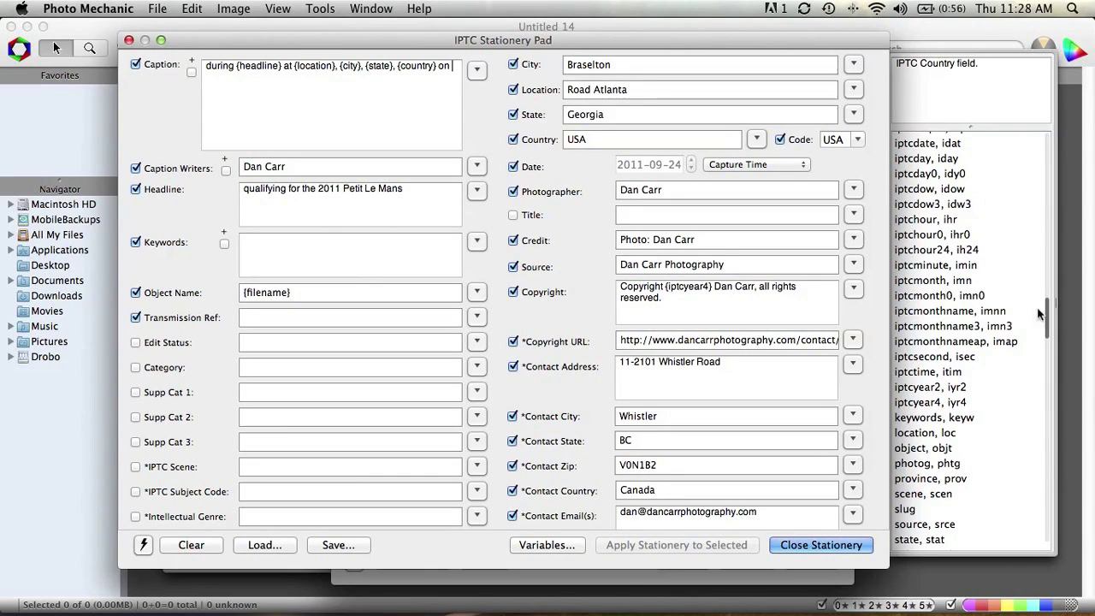
left_click(960, 315)
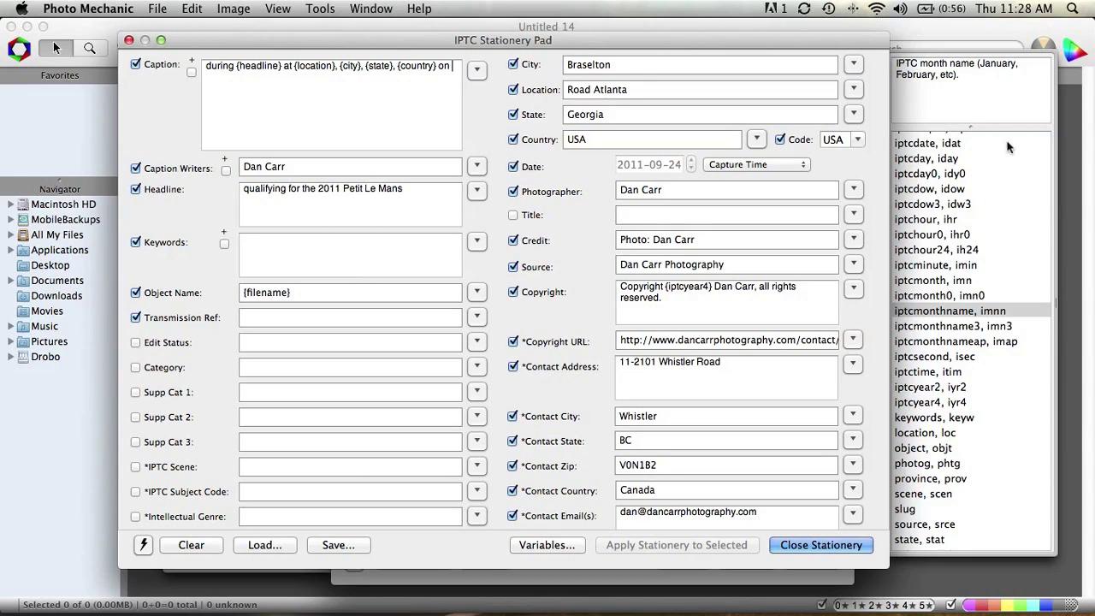
double_click(940, 313)
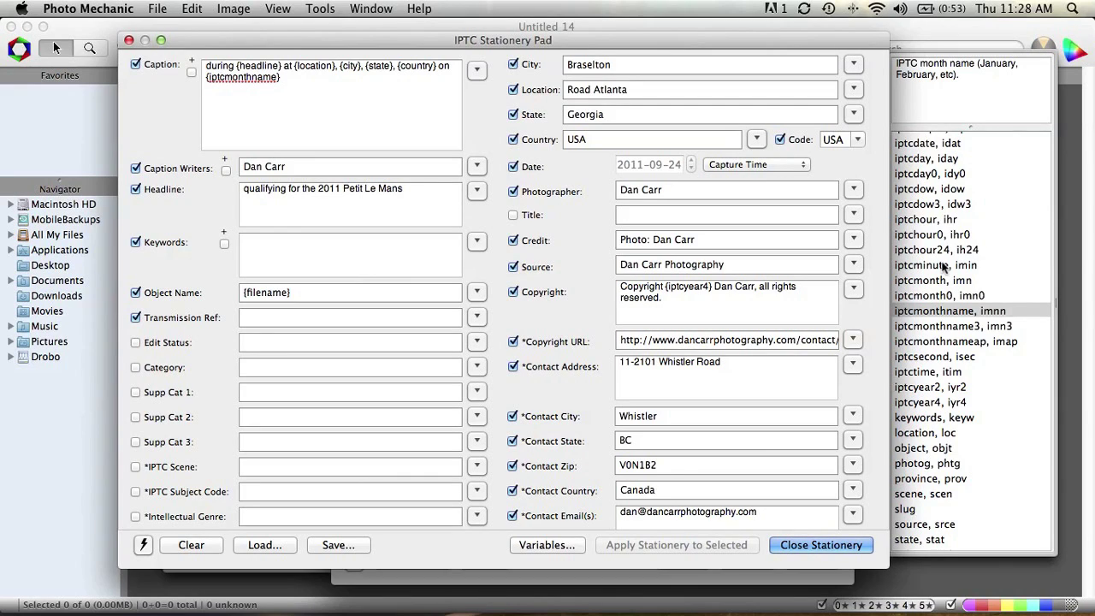
double_click(932, 173)
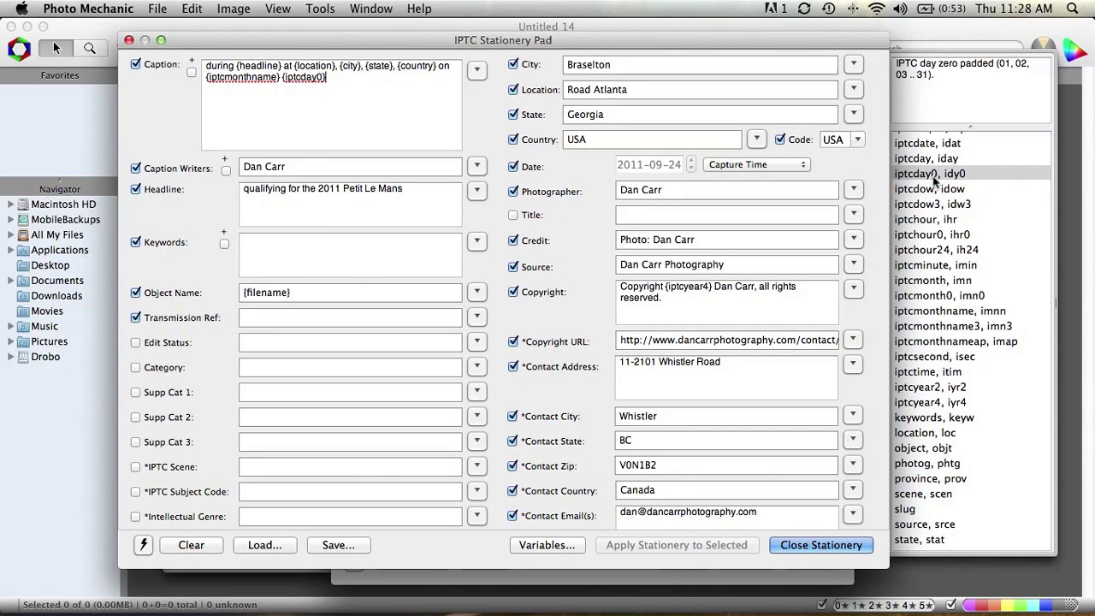
scroll(935, 184, "down", 3)
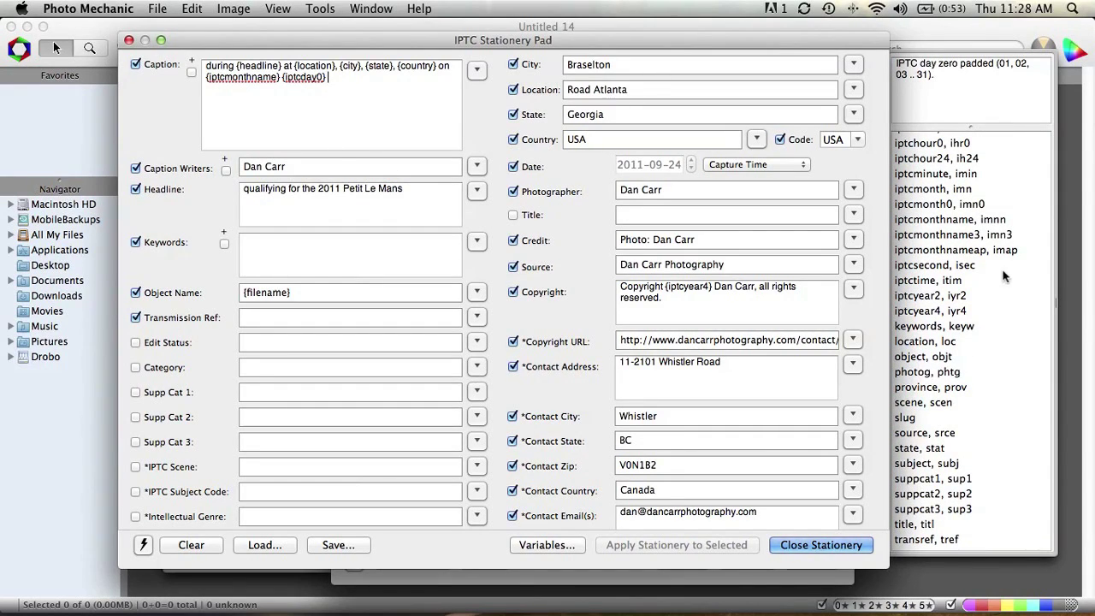
double_click(950, 312)
type(".")
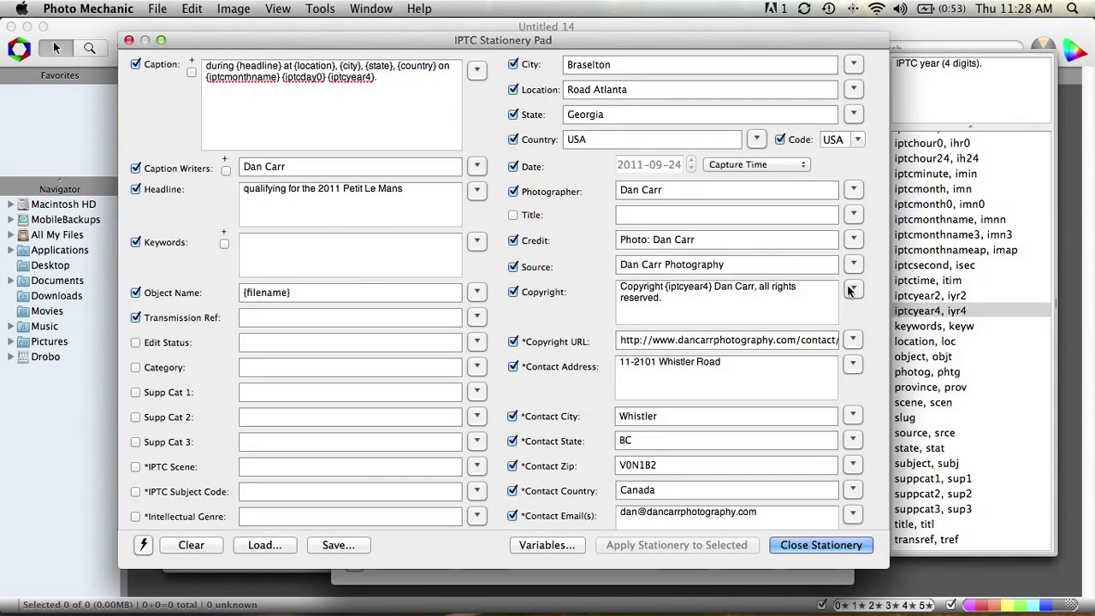
Step: Append the {credit} variable to the end of the caption
scroll(984, 231, "up", 2)
scroll(983, 231, "up", 8)
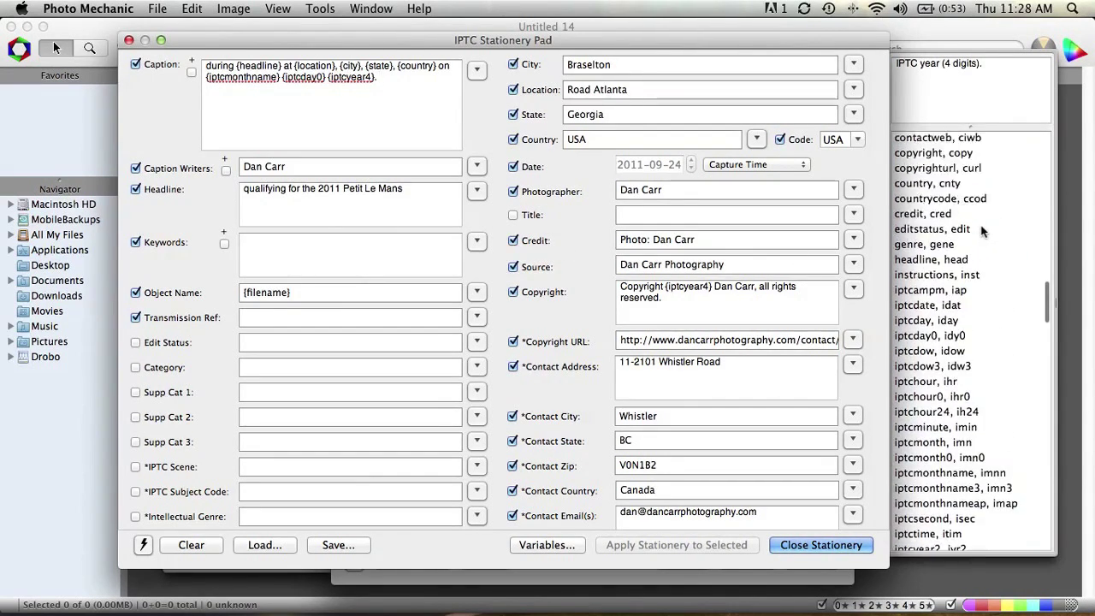
double_click(916, 283)
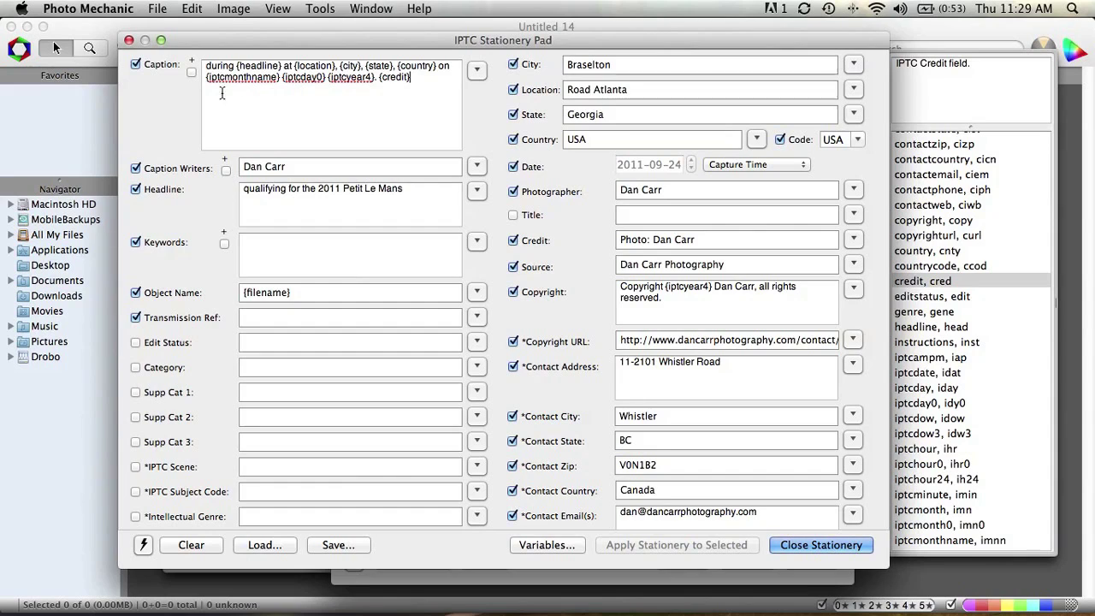
Step: Review the variable-based caption against the headline text and close the stationery pad
left_click(207, 67)
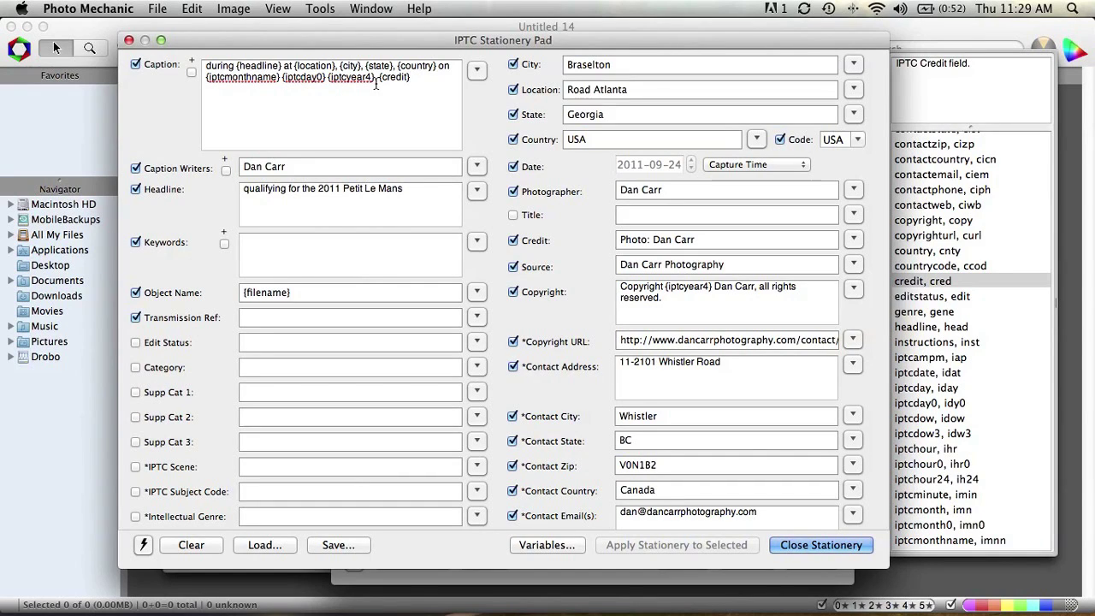
left_click(401, 195)
triple_click(401, 196)
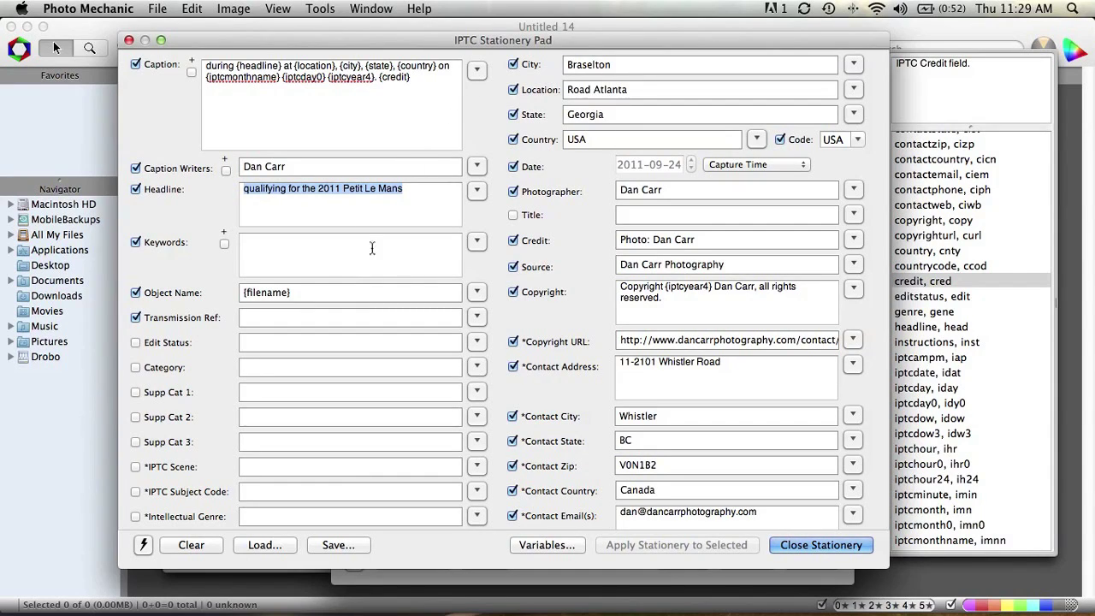
left_click(332, 102)
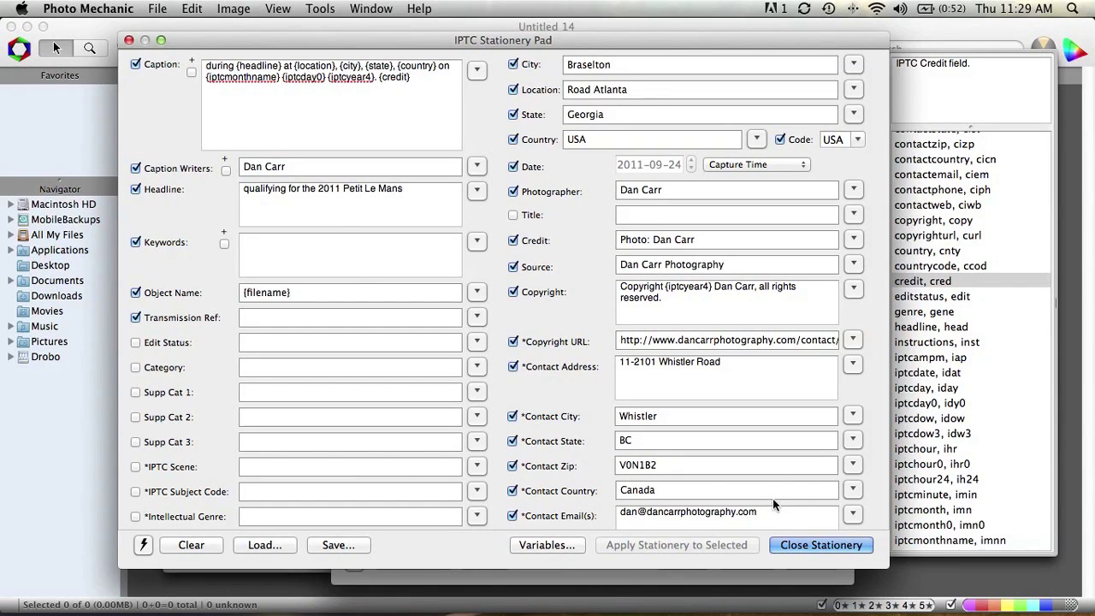
left_click(341, 249)
left_click(821, 545)
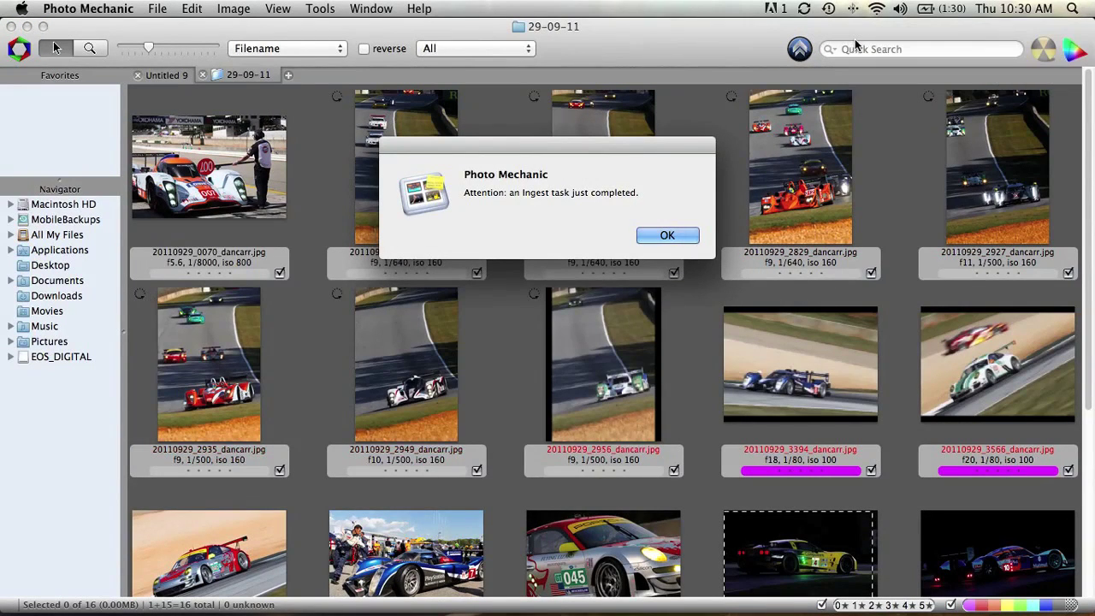
Step: Dismiss the ingest completion notice and close the Ingest Tasks window to return to the 29-09-11 contact sheet
left_click(667, 236)
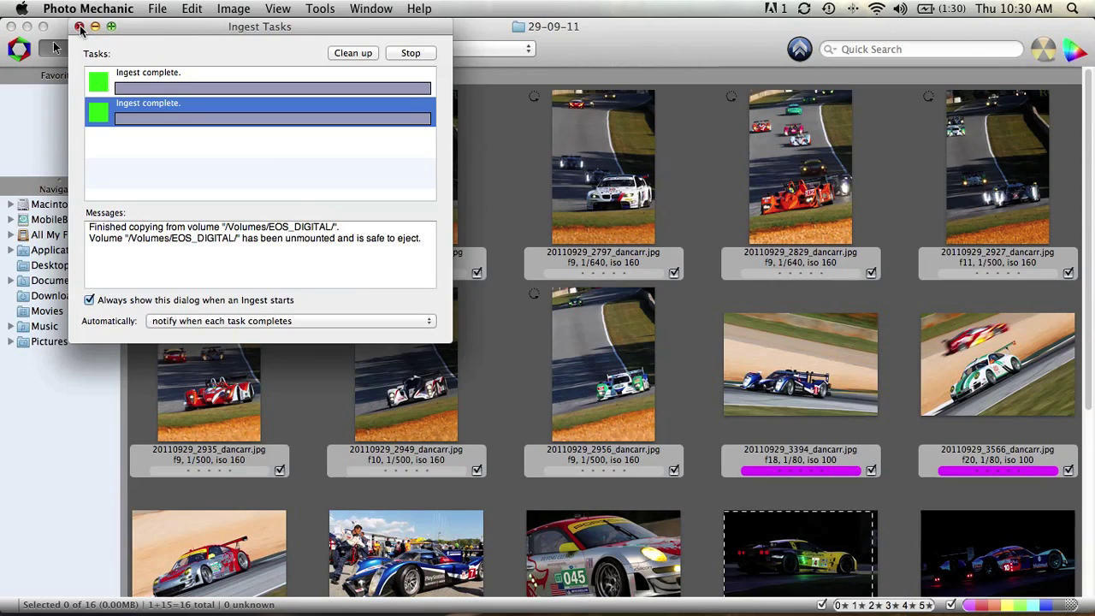
left_click(79, 28)
mouse_move(1088, 144)
left_mouse_down()
mouse_move(1093, 334)
mouse_move(1091, 141)
left_mouse_up()
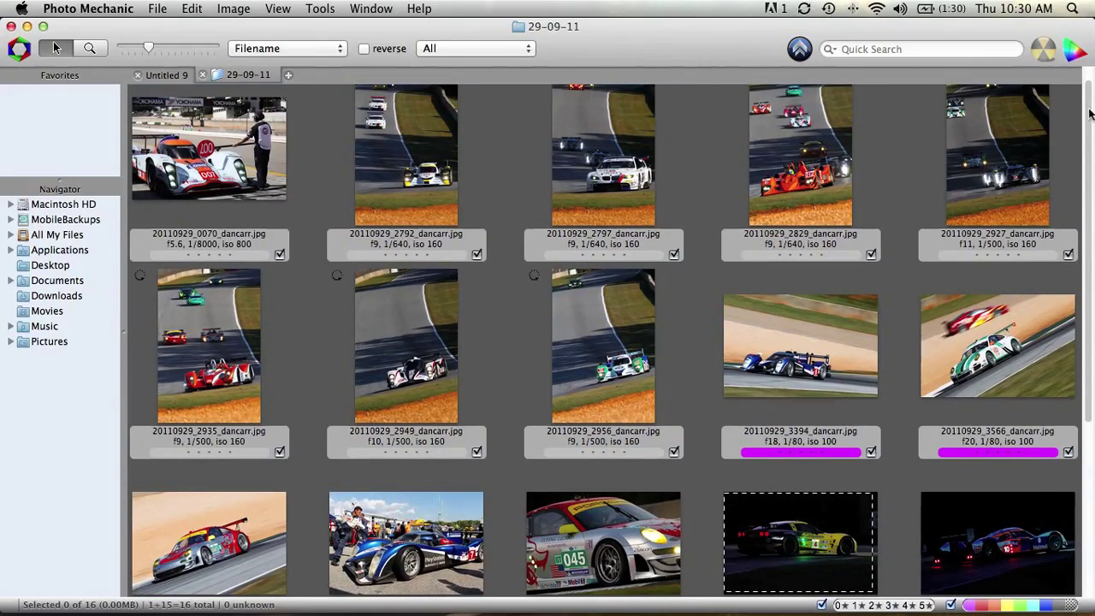
scroll(203, 168, "up", 1)
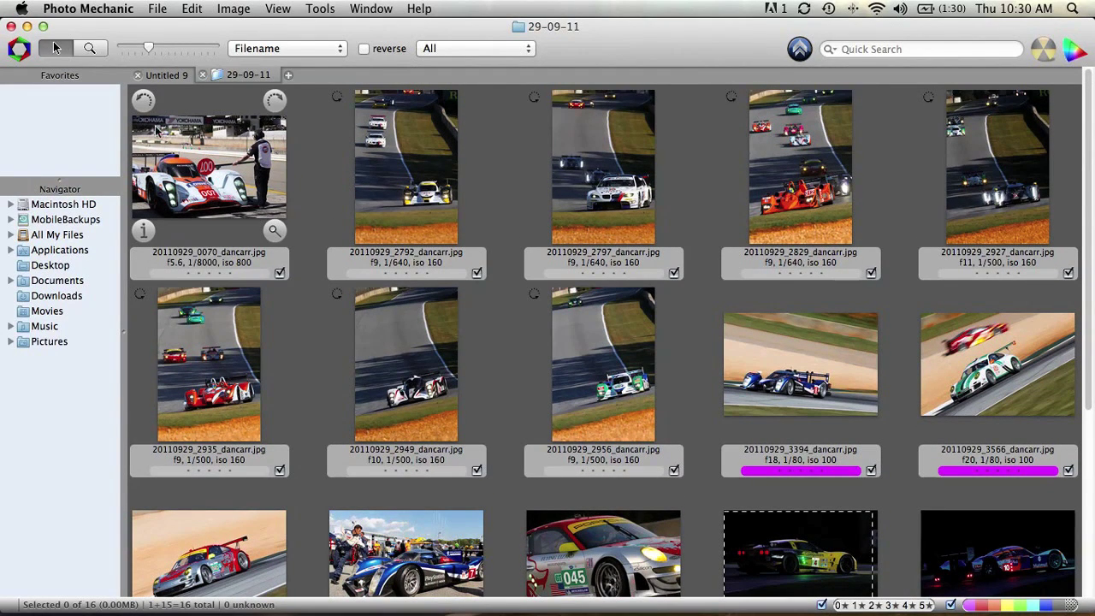
Step: Open the IPTC info of the first photo in the 29-09-11 folder and check its generated caption
left_click(144, 233)
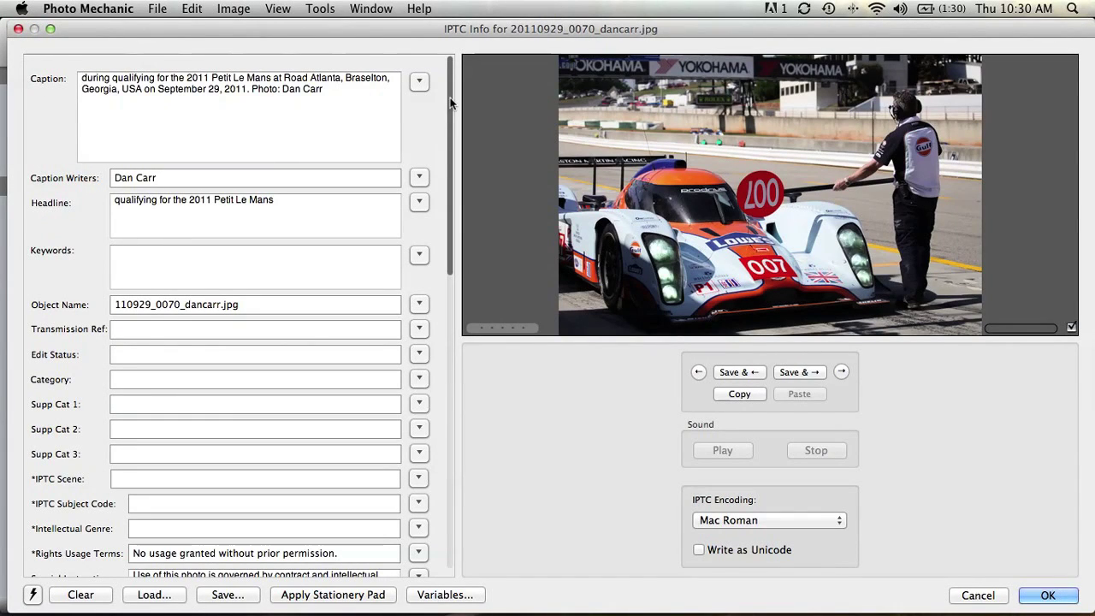
left_click_drag(452, 103, 442, 83)
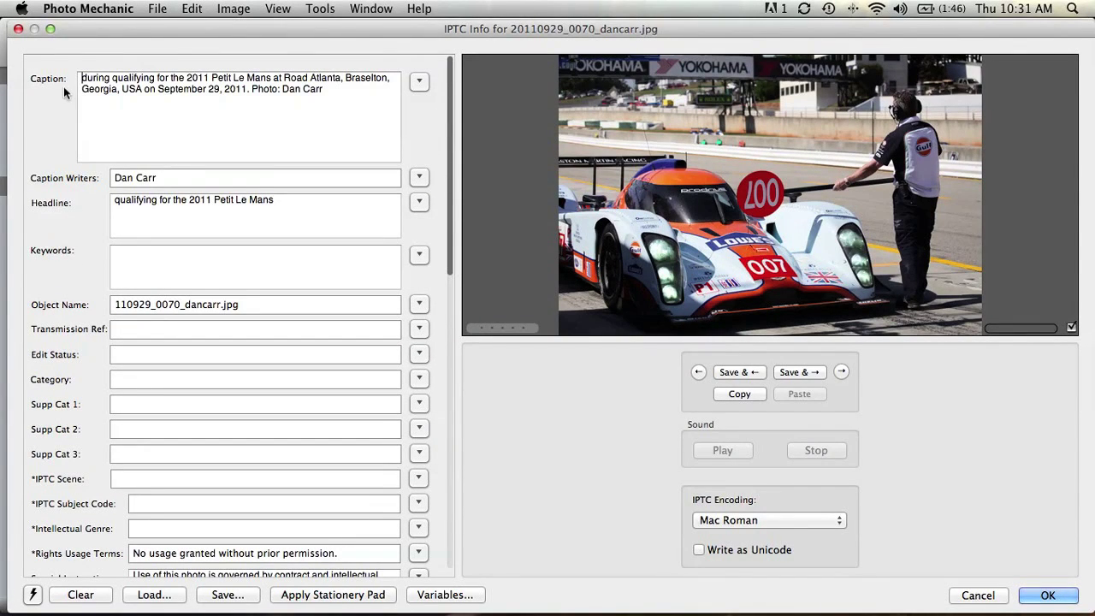
left_click(88, 83)
key("BackSpace")
type("D")
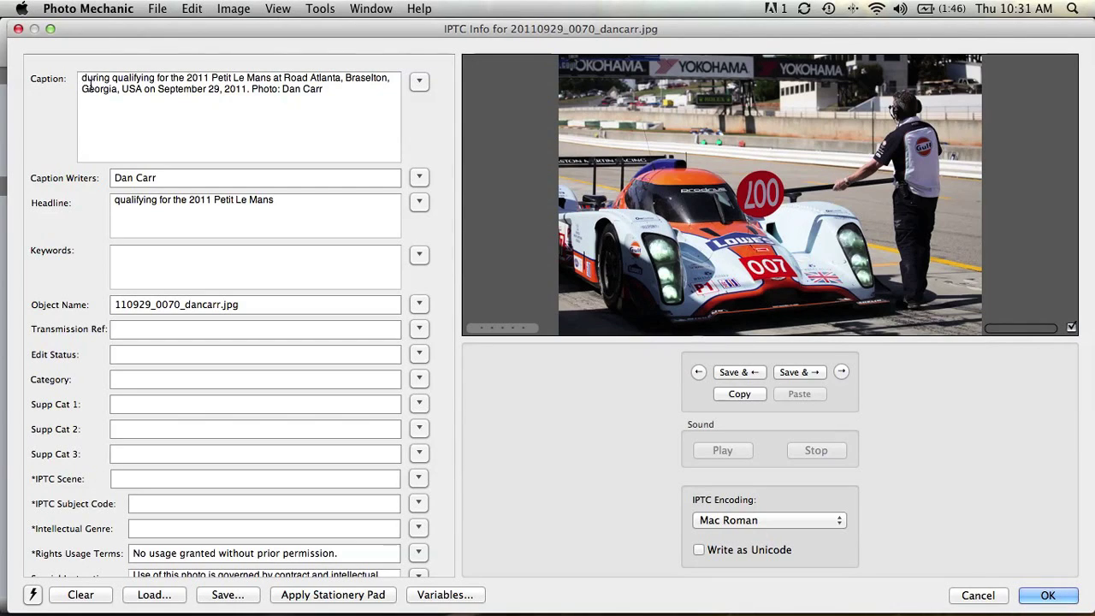
key("super+z")
Step: Check the captions of the next two photos, saving while advancing, and leave the IPTC info without further changes
left_click(795, 373)
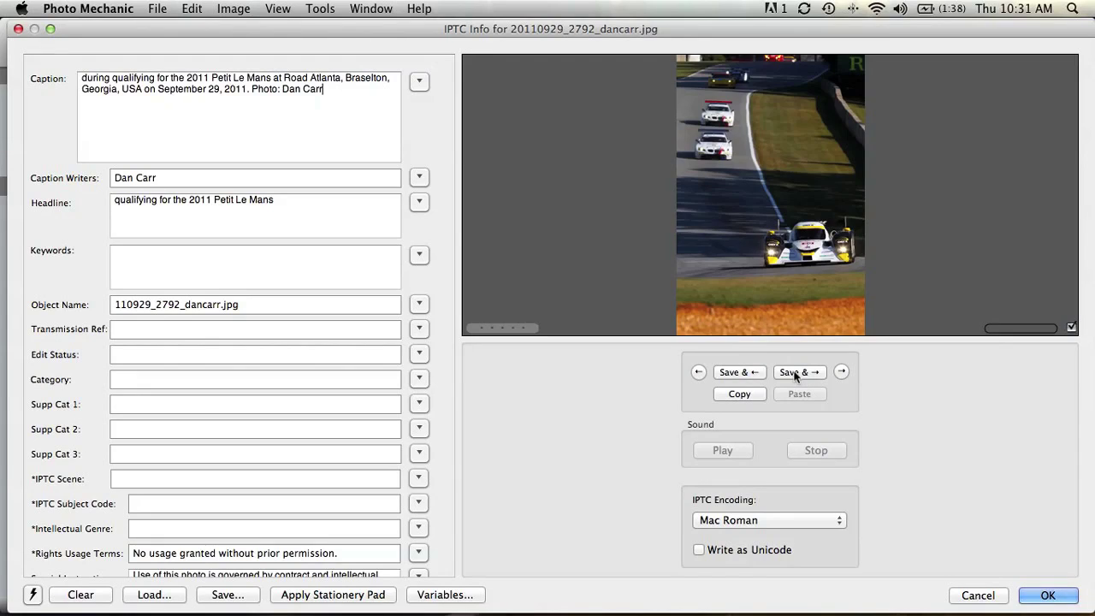
left_click(796, 373)
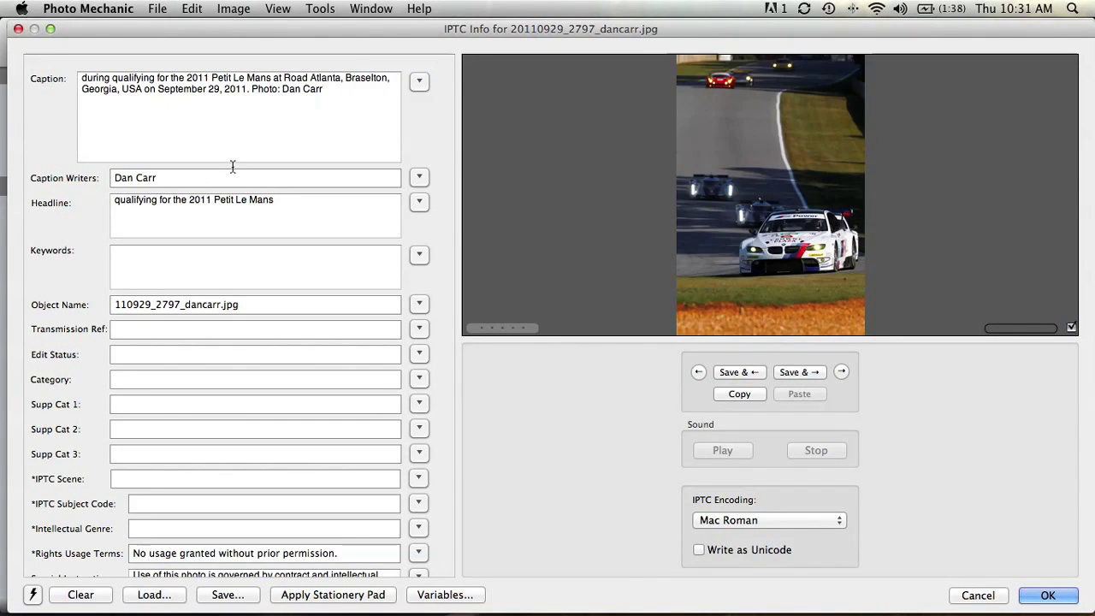
left_click(988, 596)
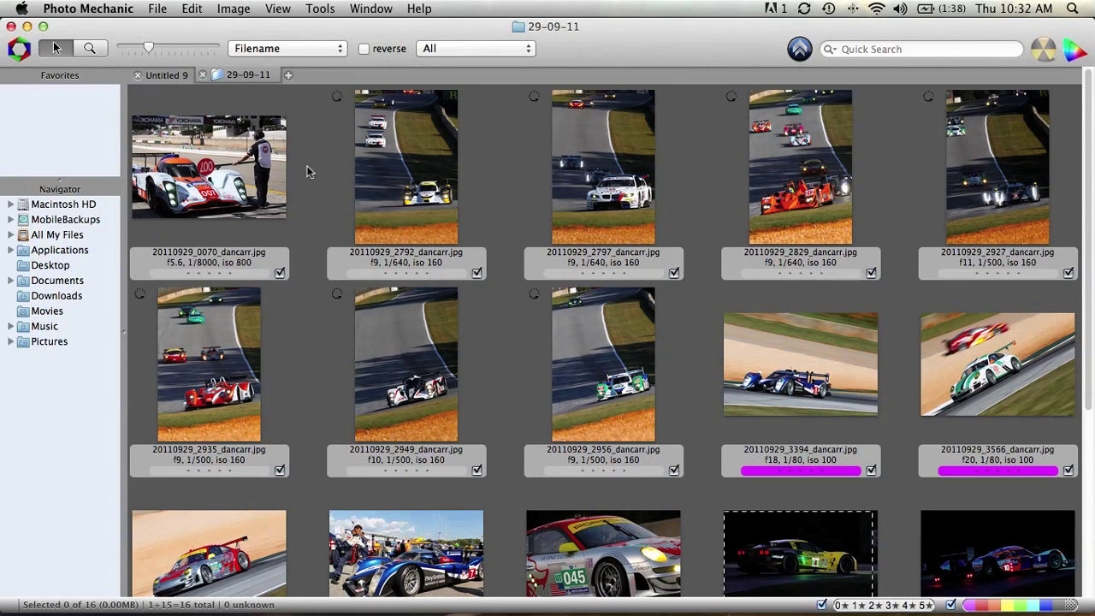
Step: Add Petit Le Mans 2011.txt from the PM Code Replacements folder in Documents as a code replacement file
left_click(192, 9)
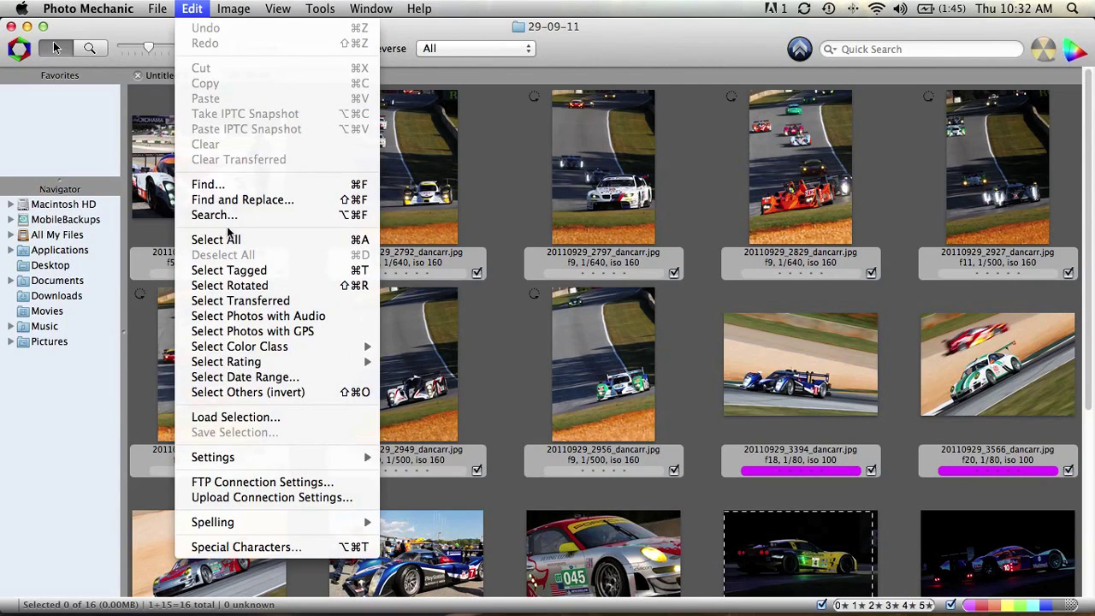
mouse_move(328, 464)
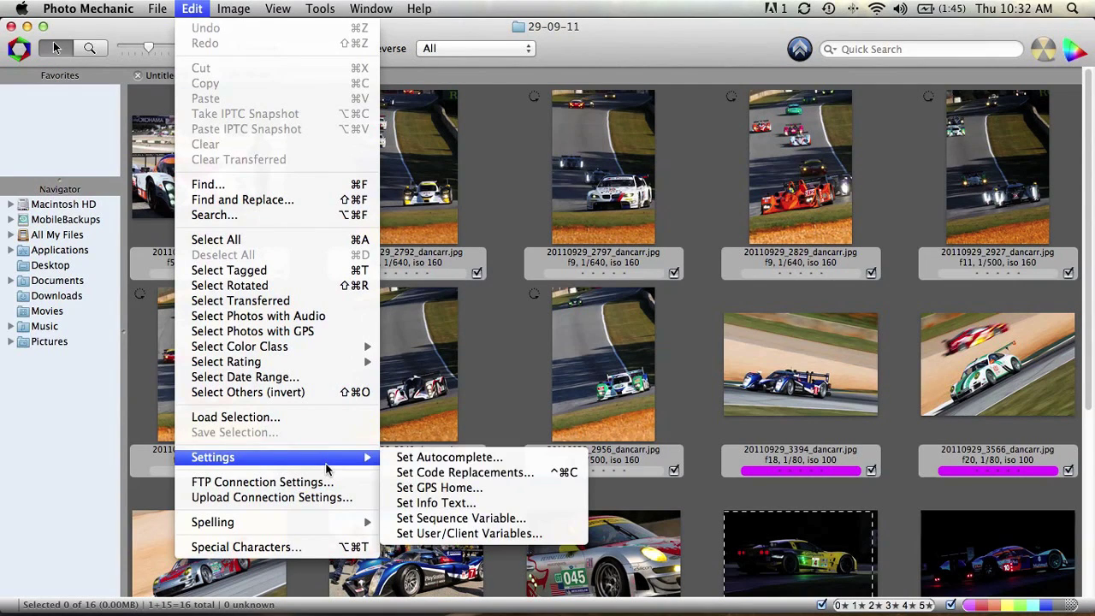
left_click(463, 475)
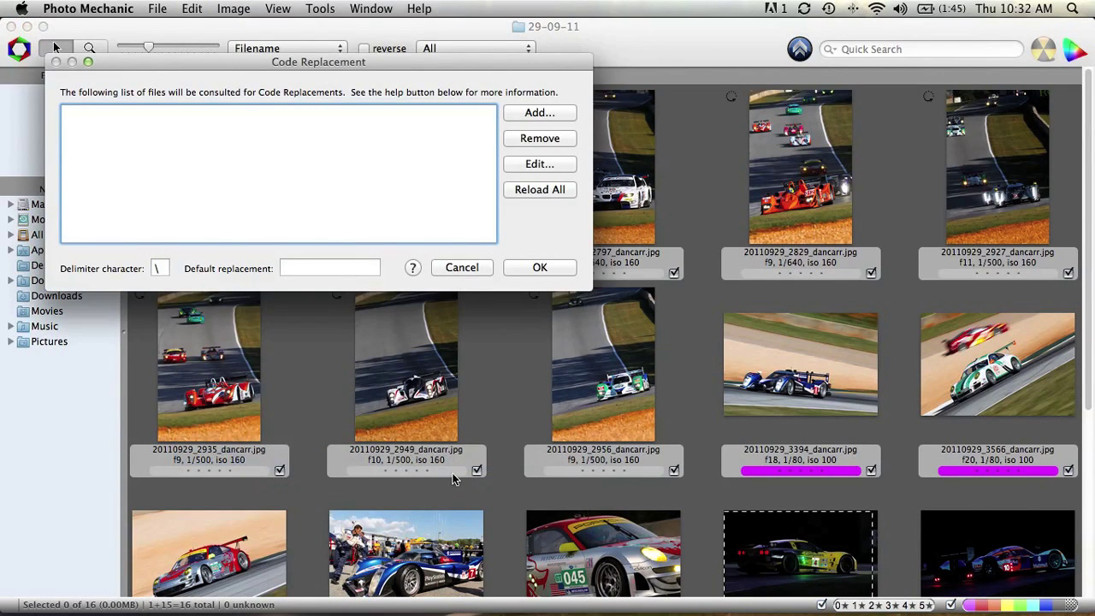
left_click(535, 113)
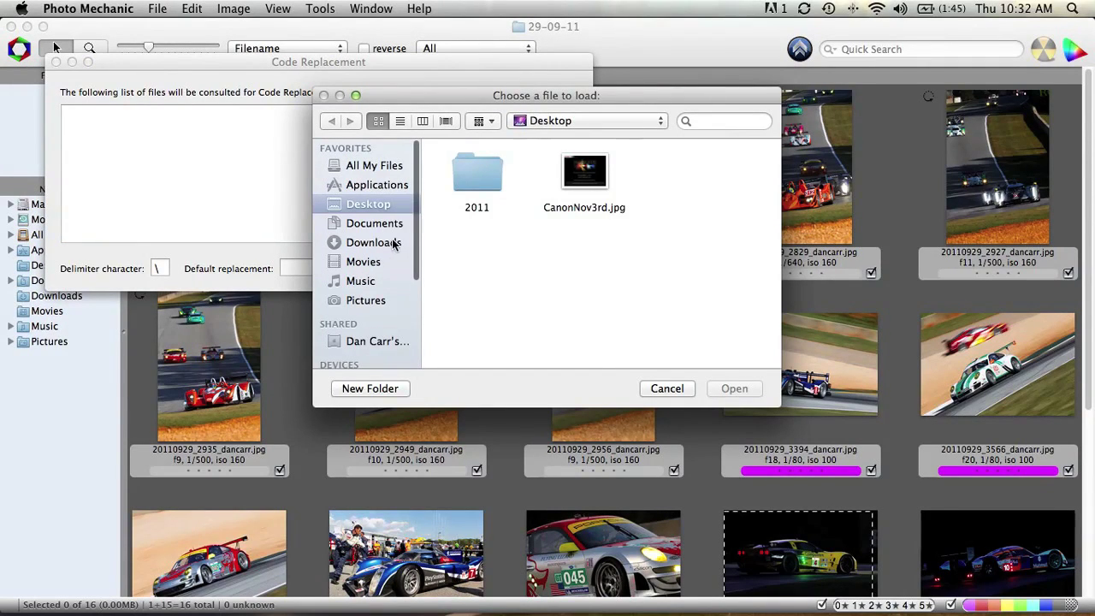
left_click(369, 224)
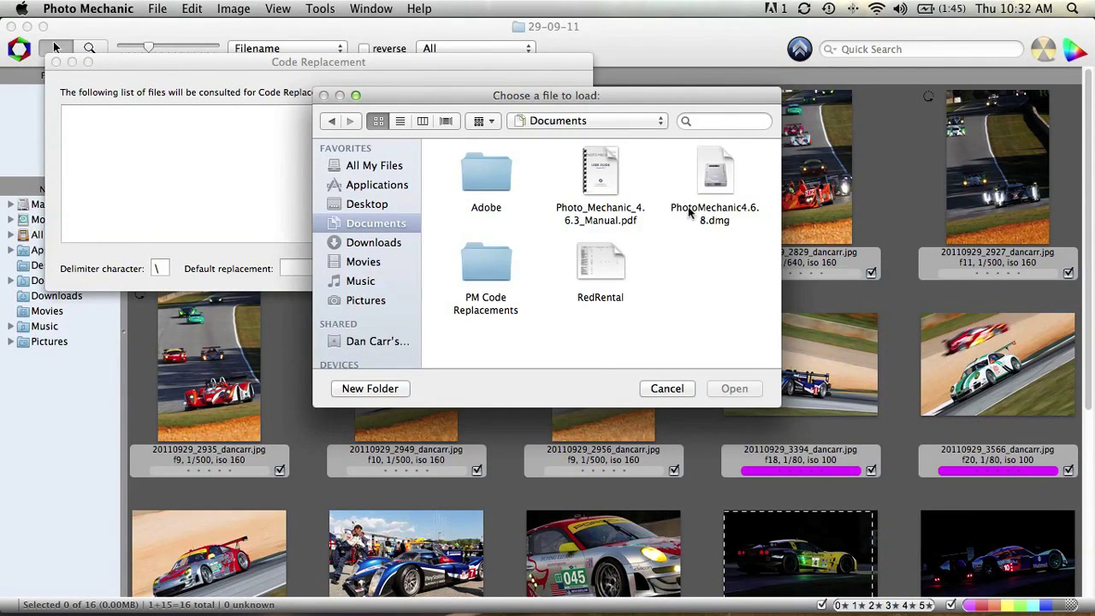
double_click(486, 268)
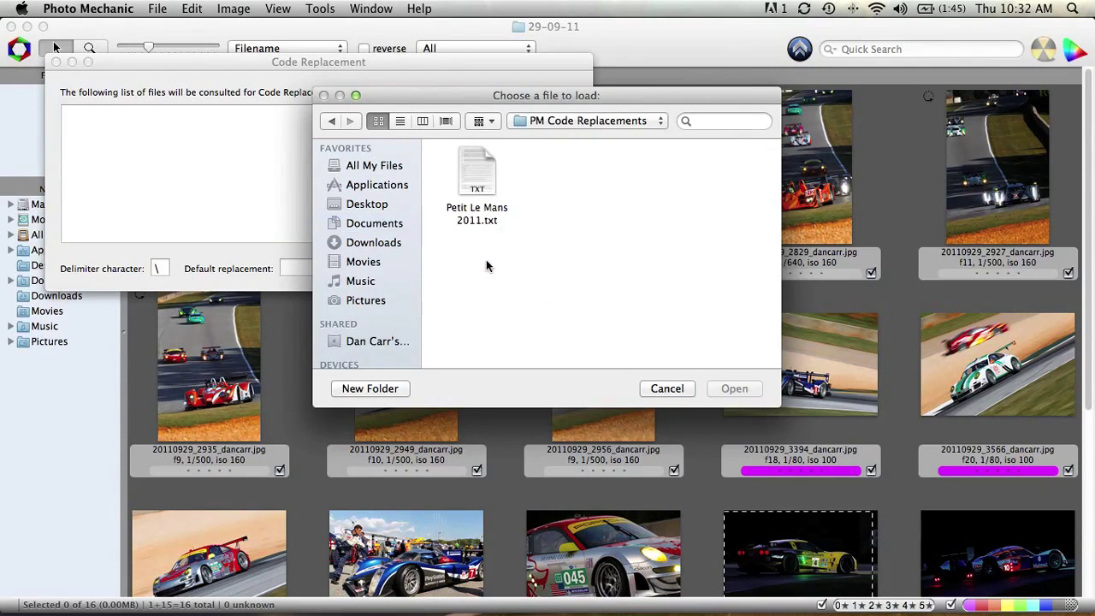
left_click(477, 175)
left_click(727, 390)
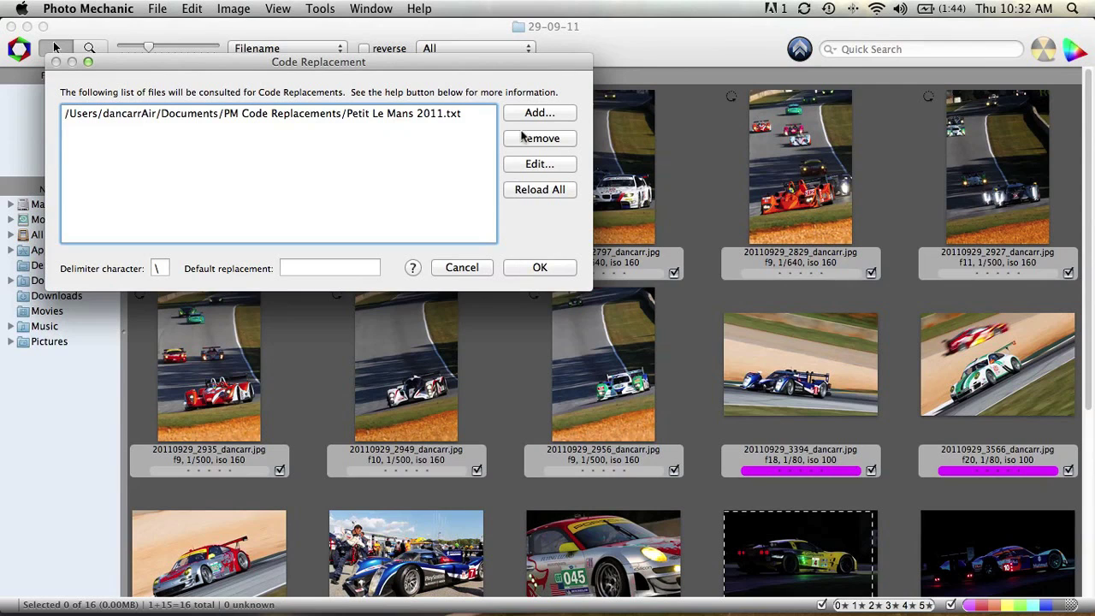
left_click(543, 268)
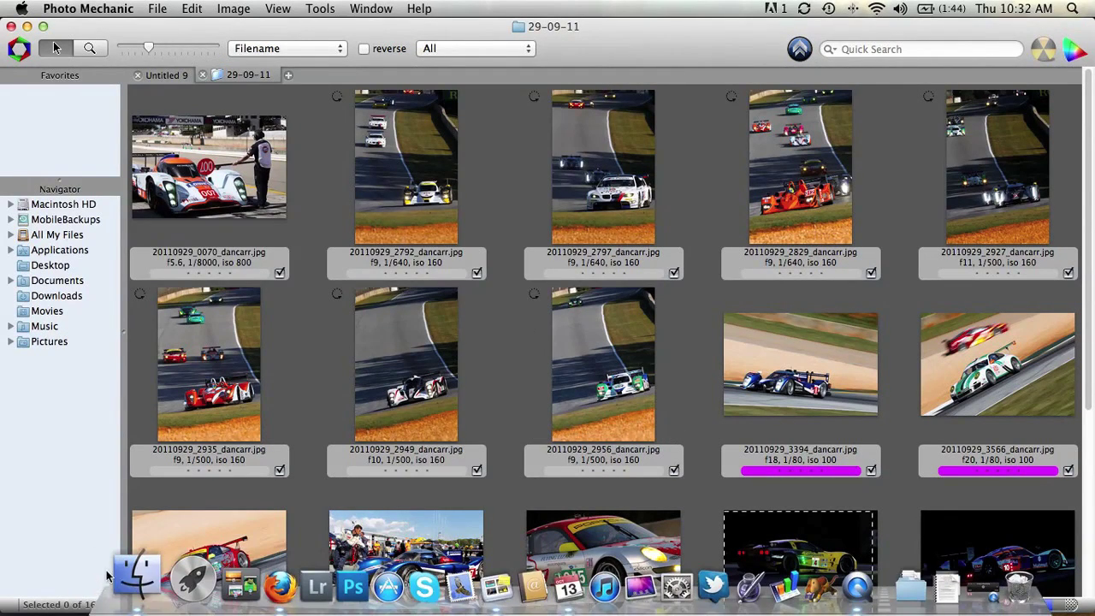
Step: Switch to Finder, open Petit Le Mans 2011.txt from Documents > PM Code Replacements in TextEdit, and enlarge its window
left_click(122, 572)
left_click(67, 167)
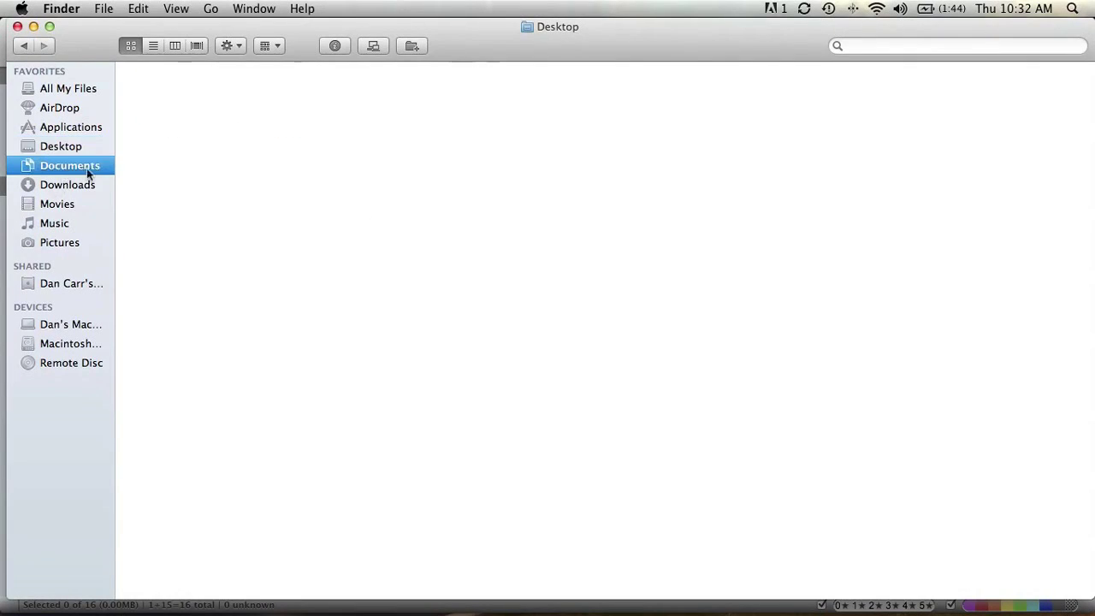
double_click(503, 104)
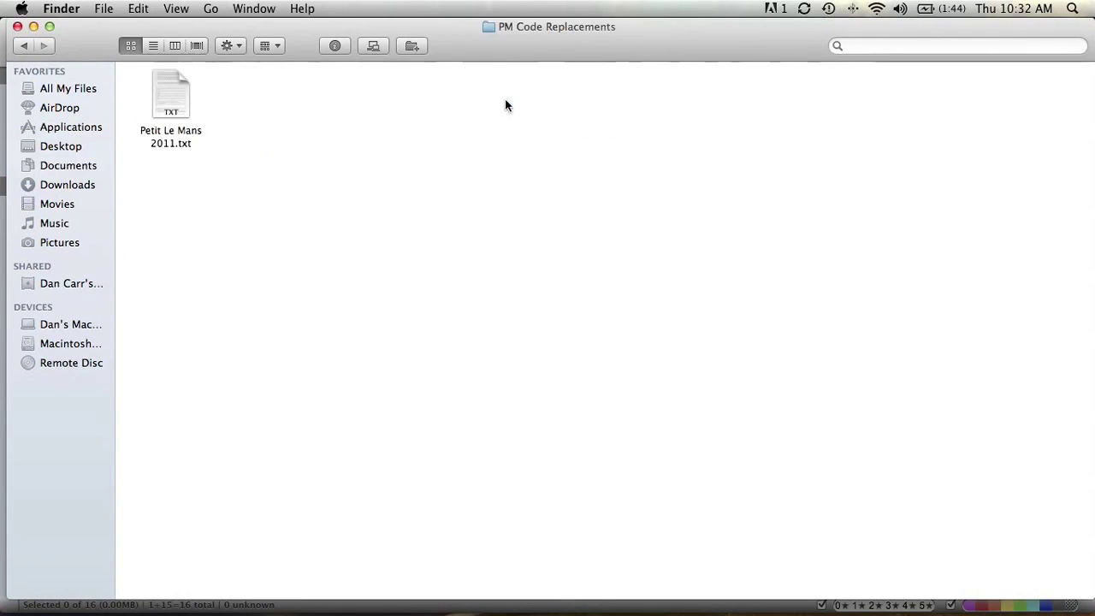
double_click(180, 88)
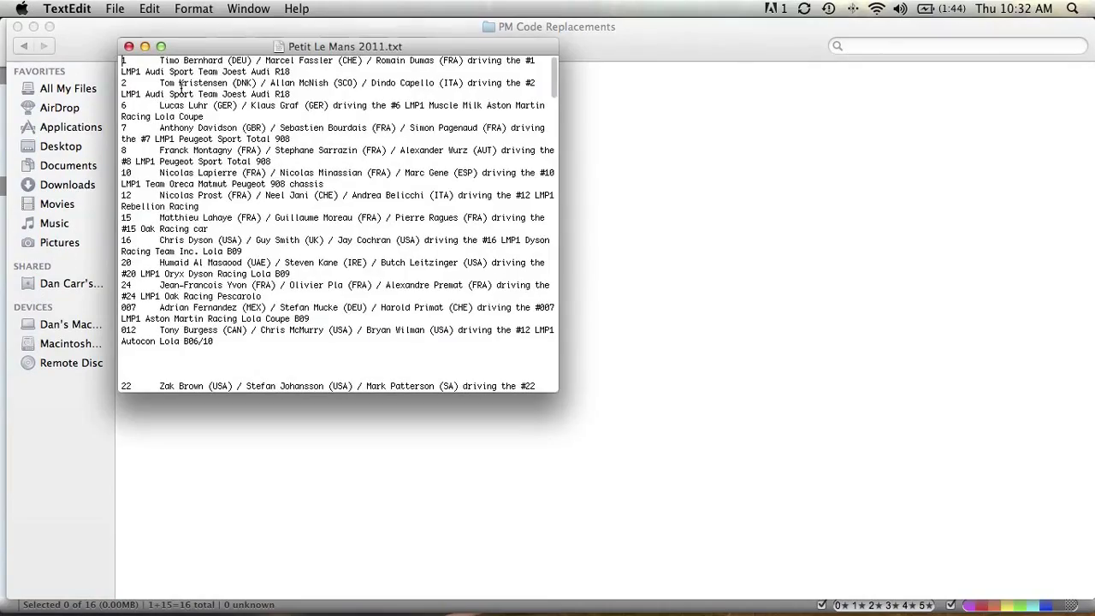
left_click(161, 47)
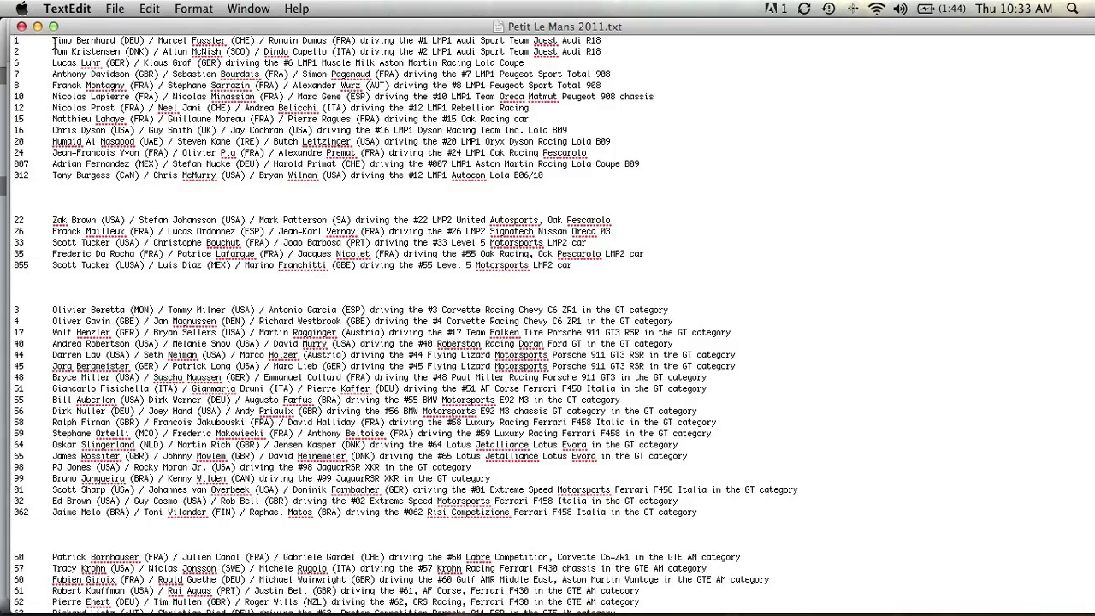
Step: Skim the code replacement list and enlarge its text to a comfortable reading size
scroll(56, 44, "down", 3)
scroll(62, 49, "up", 3)
key("super+plus")
key("super+plus")
key("super+plus")
key("super+plus")
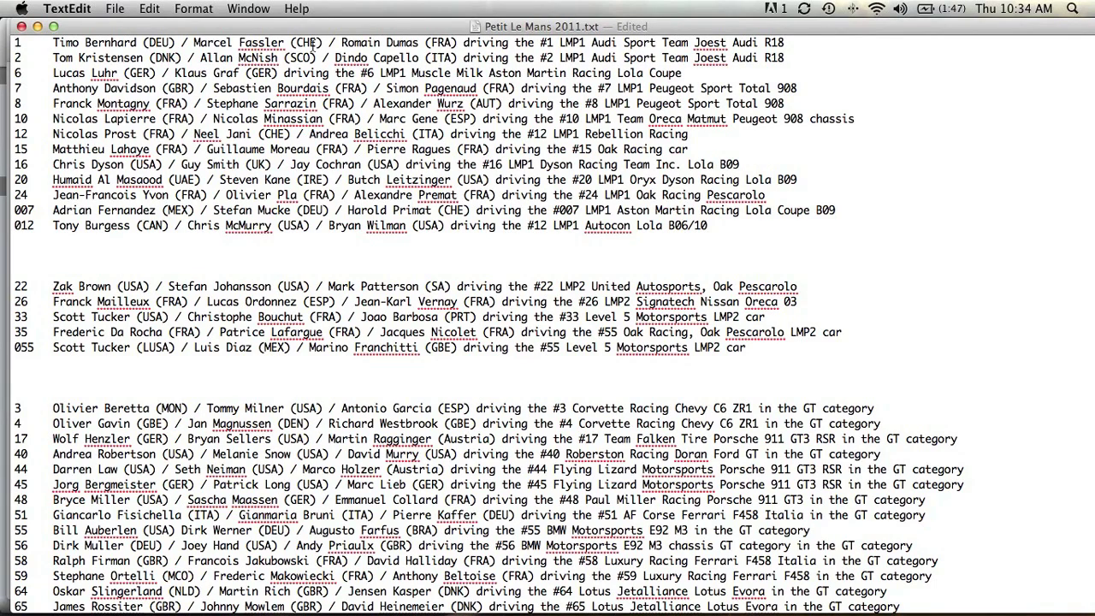
key("super+minus")
key("super+minus")
key("super+minus")
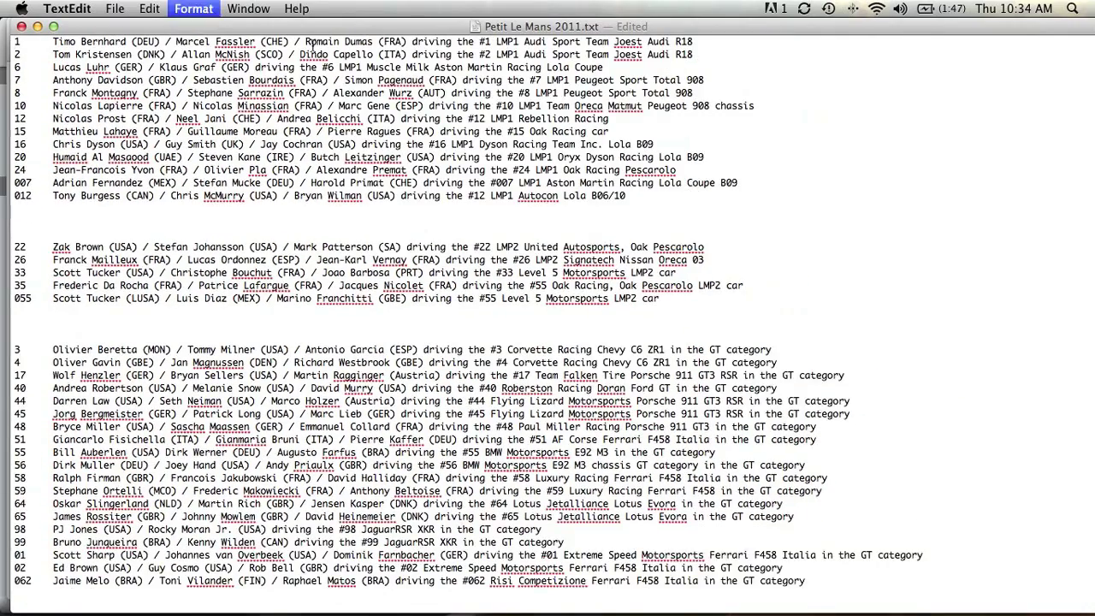
key("super+plus")
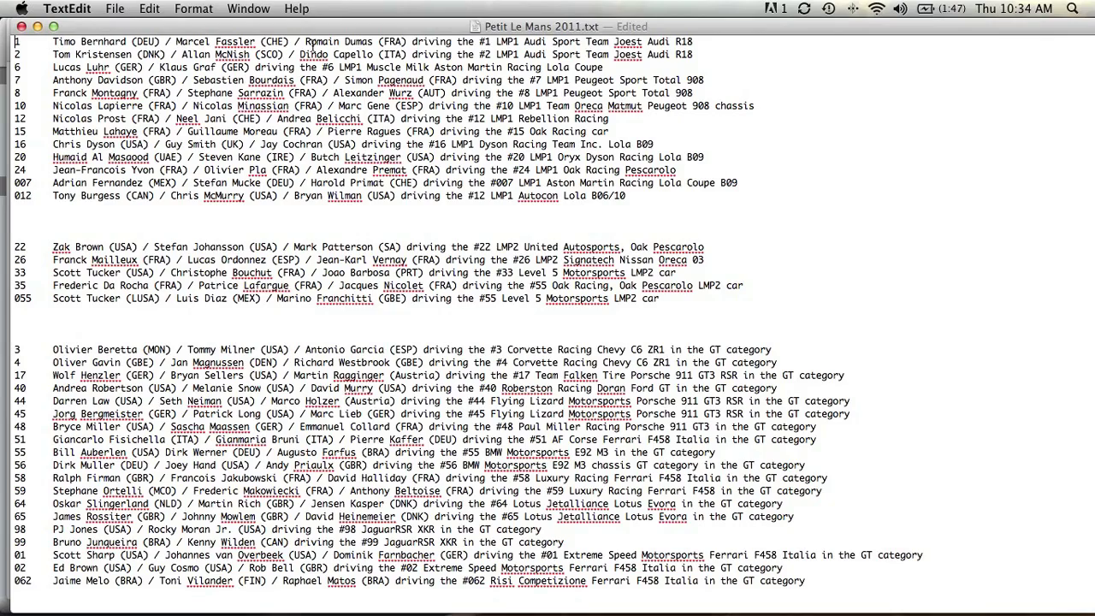
Step: Examine the car-number codes and their i-prefixed variants together with the driver and team replacement texts
scroll(305, 49, "down", 1)
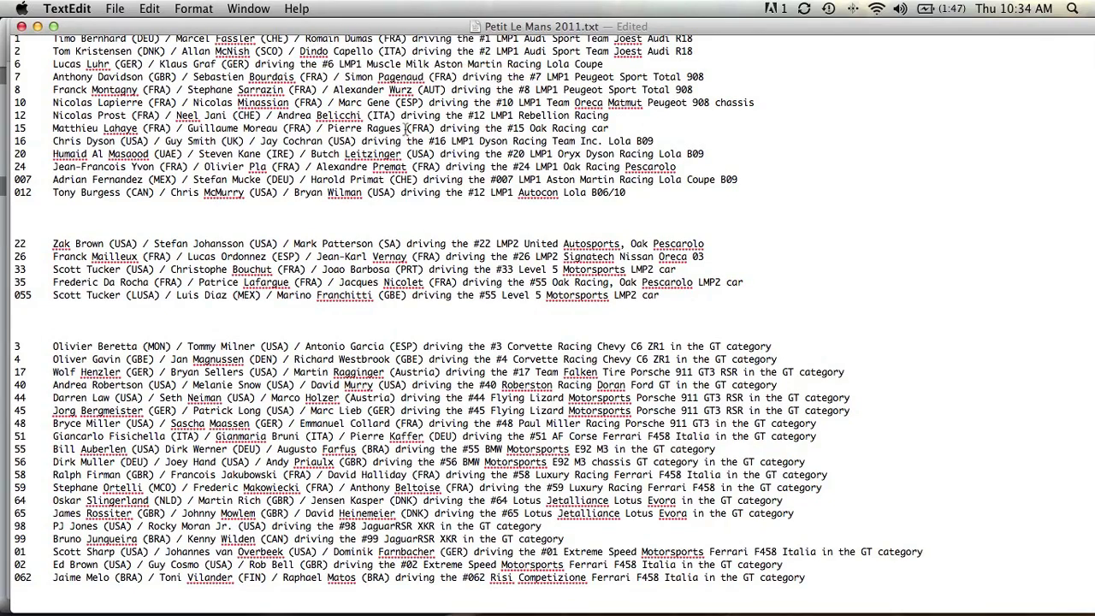
scroll(405, 128, "up", 3)
scroll(407, 286, "down", 15)
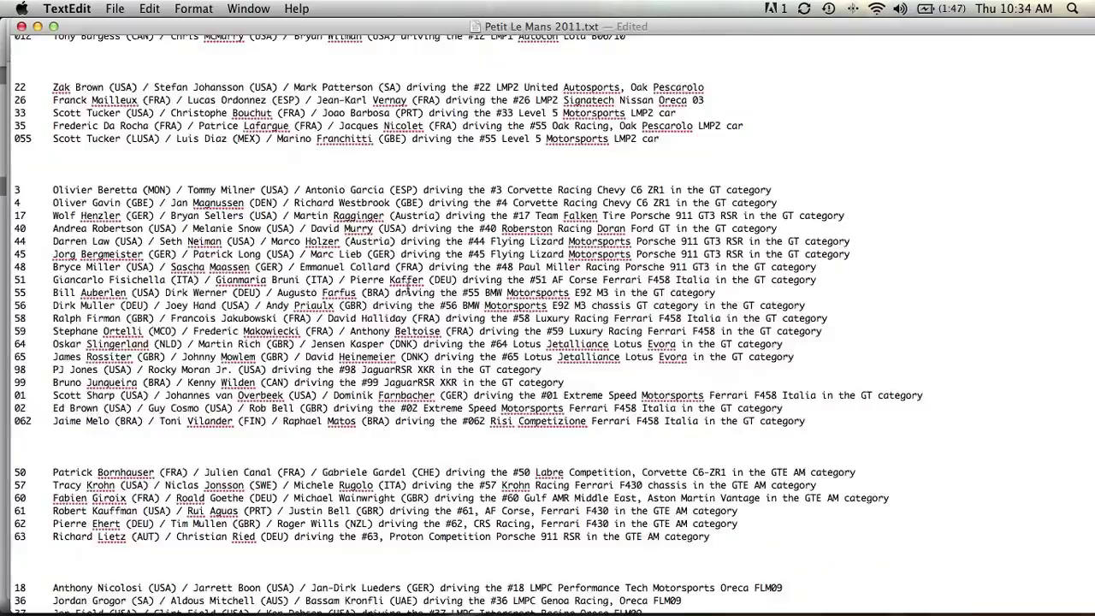
scroll(407, 287, "down", 20)
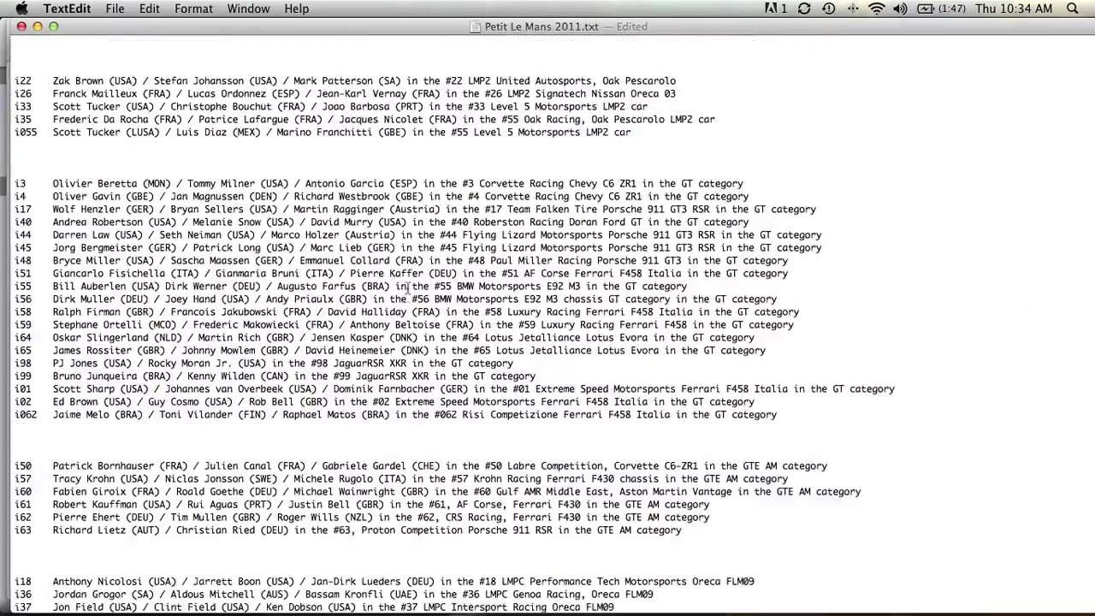
scroll(407, 288, "up", 20)
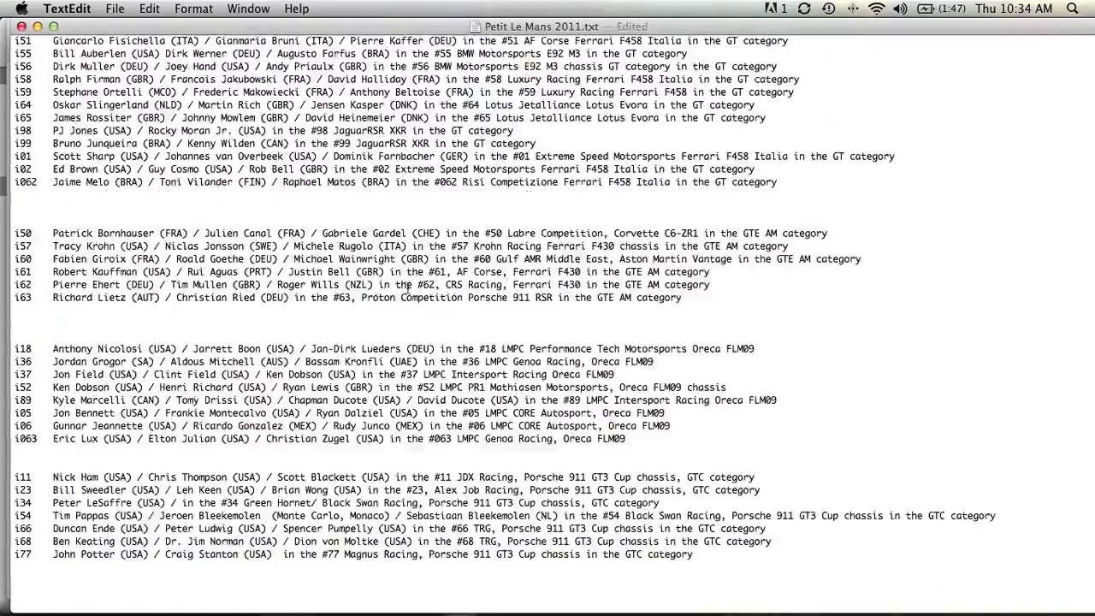
scroll(407, 288, "up", 6)
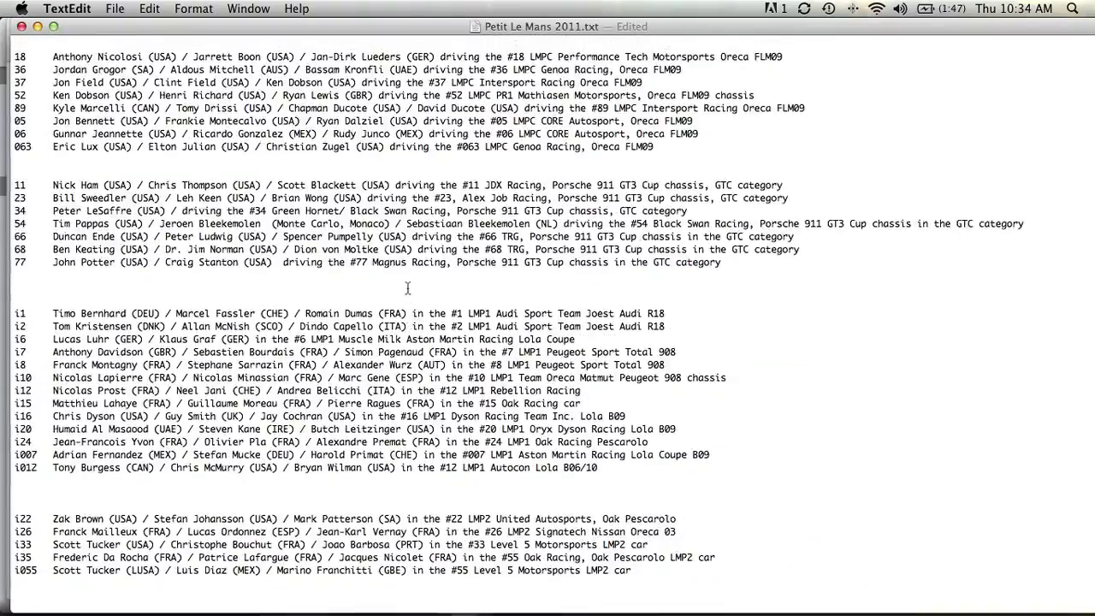
scroll(407, 288, "up", 10)
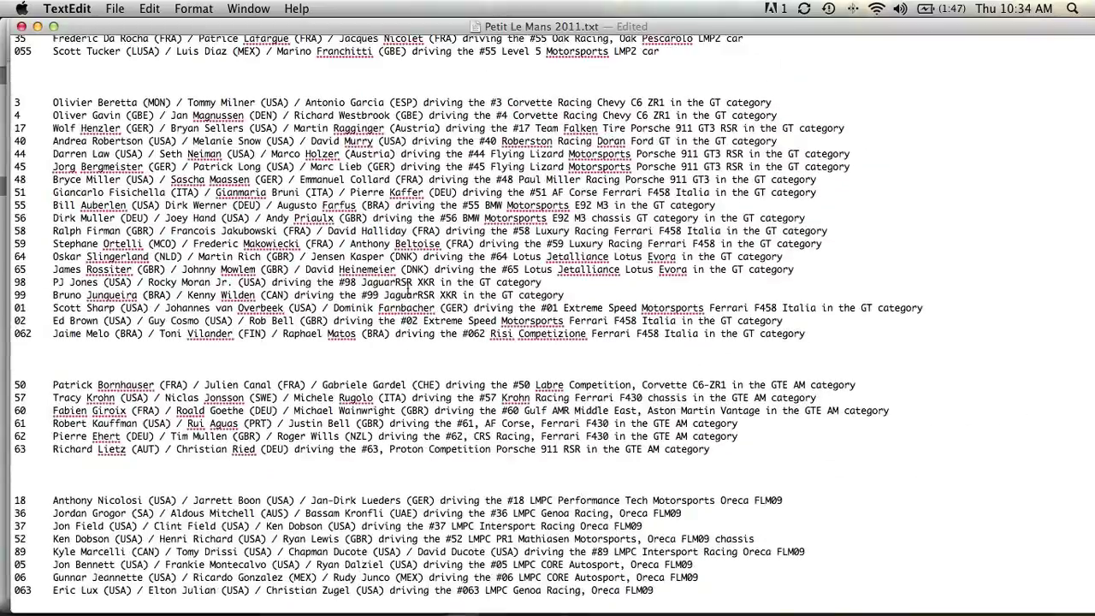
scroll(407, 289, "down", 20)
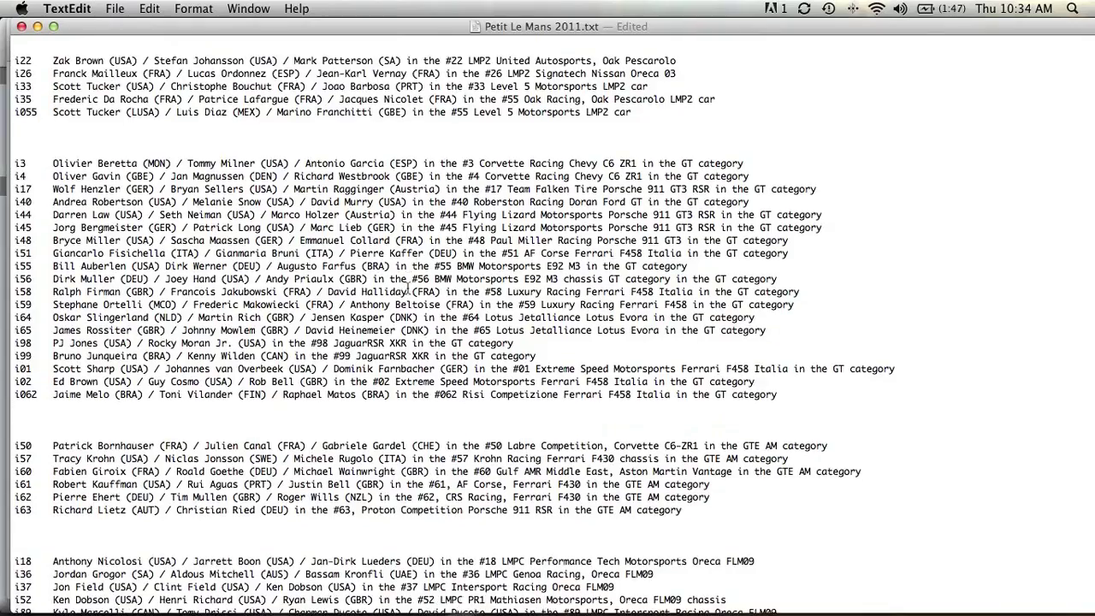
Step: Examine the remaining car entries and the single-letter phrase codes p, f, a, i and s in the code replacement list
scroll(407, 289, "down", 8)
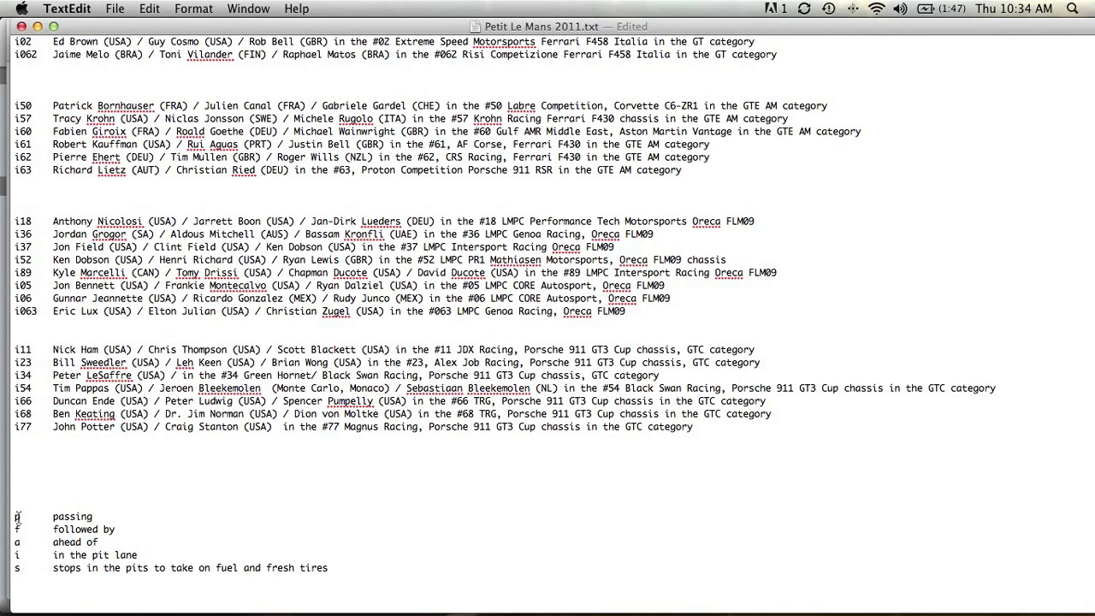
left_click_drag(10, 516, 23, 519)
left_click(16, 529)
double_click(16, 529)
scroll(258, 145, "up", 20)
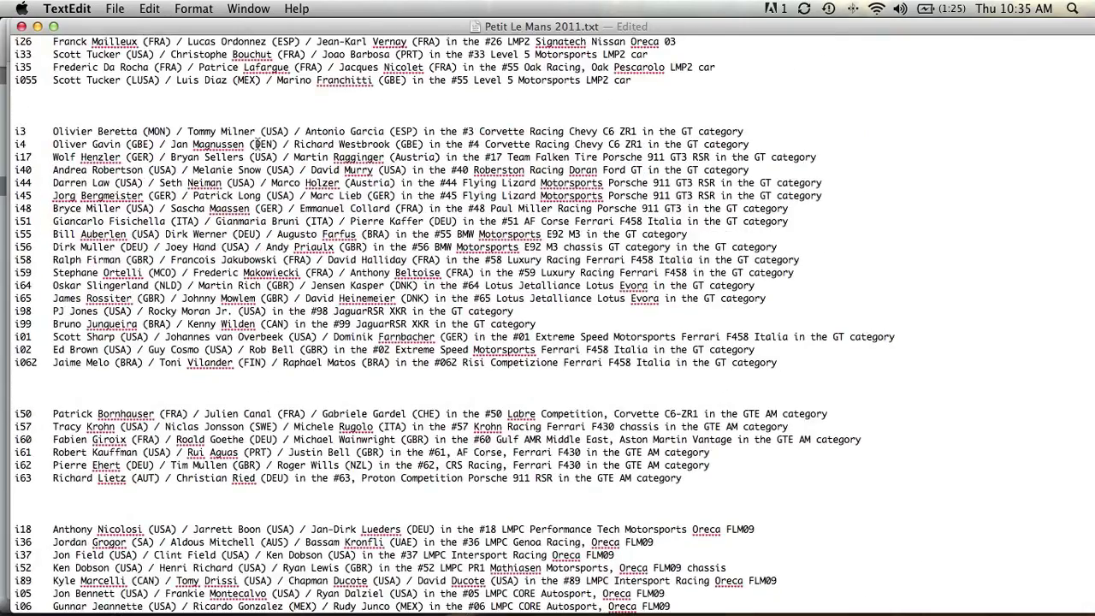
scroll(257, 144, "up", 10)
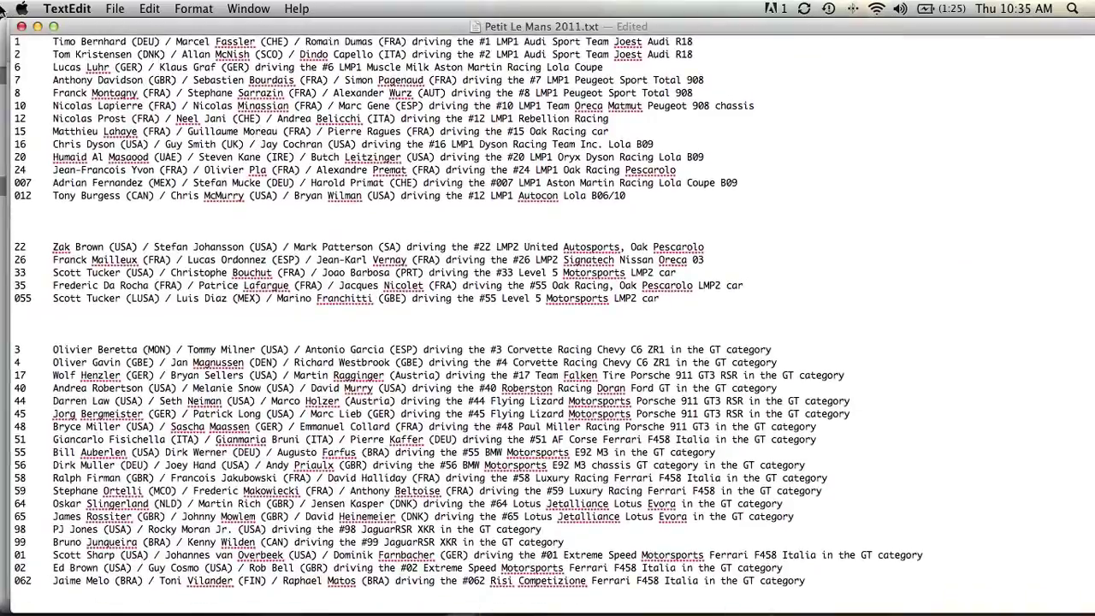
key("ctrl+Up")
left_click(761, 218)
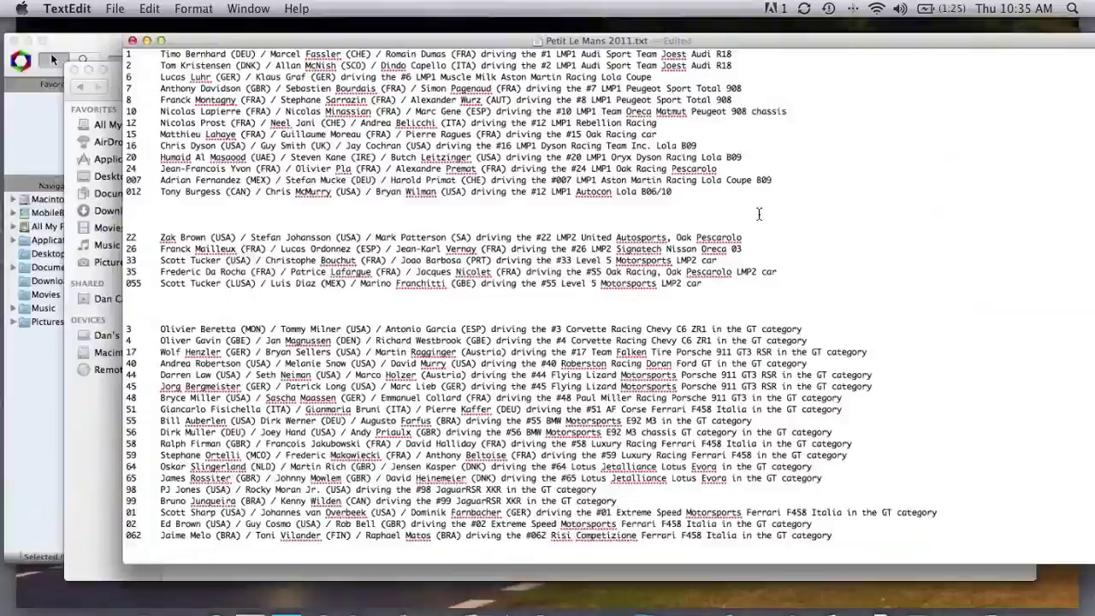
scroll(761, 218, "down", 15)
scroll(239, 294, "down", 15)
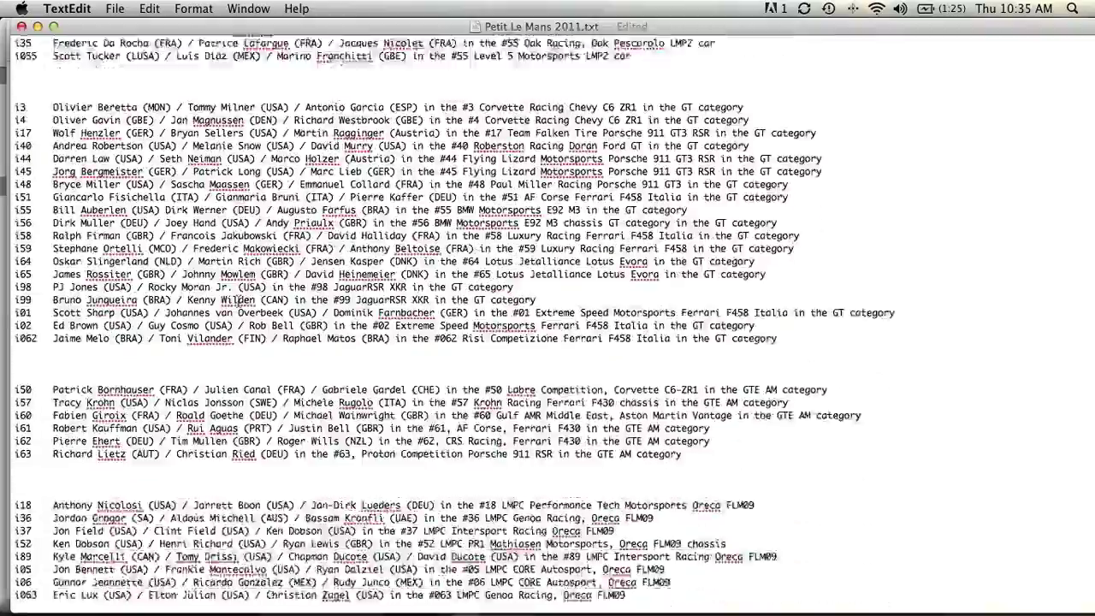
scroll(238, 299, "up", 15)
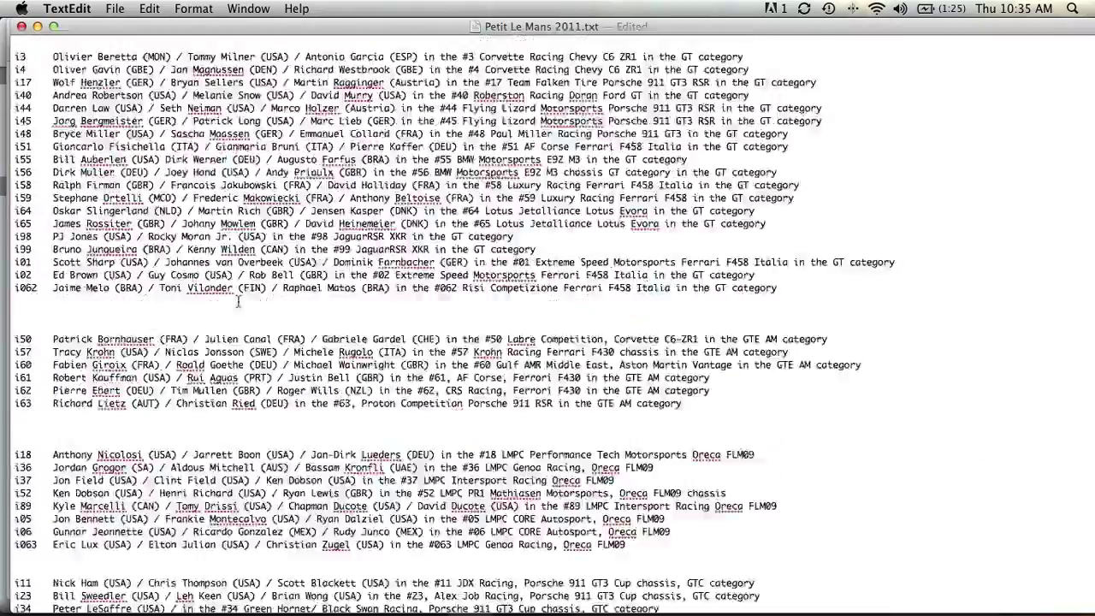
scroll(238, 301, "up", 5)
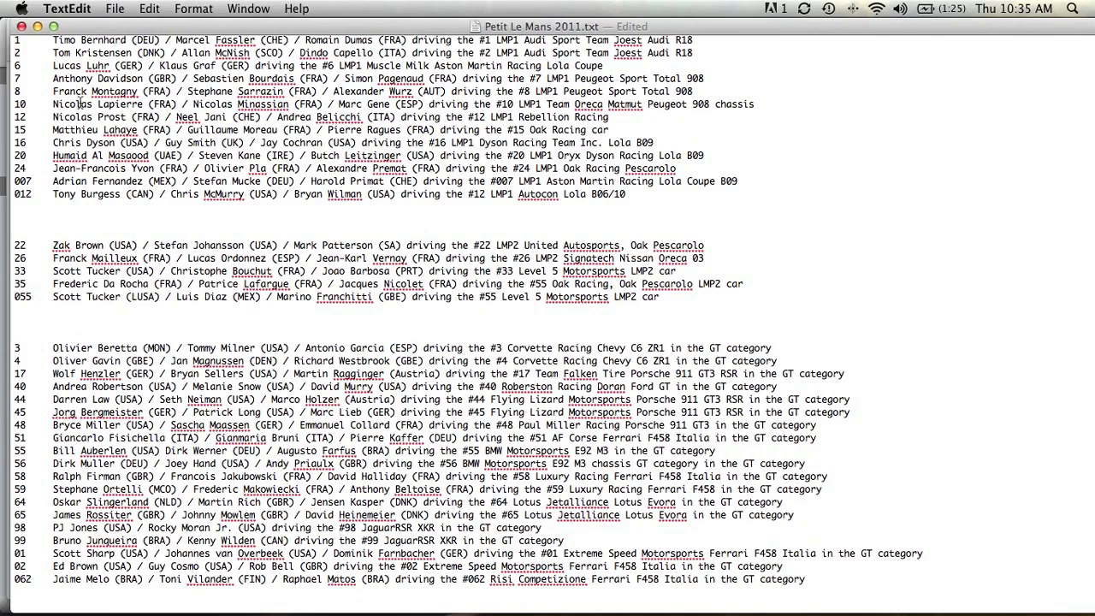
Step: Close the code replacement list, switch to Photo Mechanic and open the IPTC info of photo 20110929_0070
left_click(22, 28)
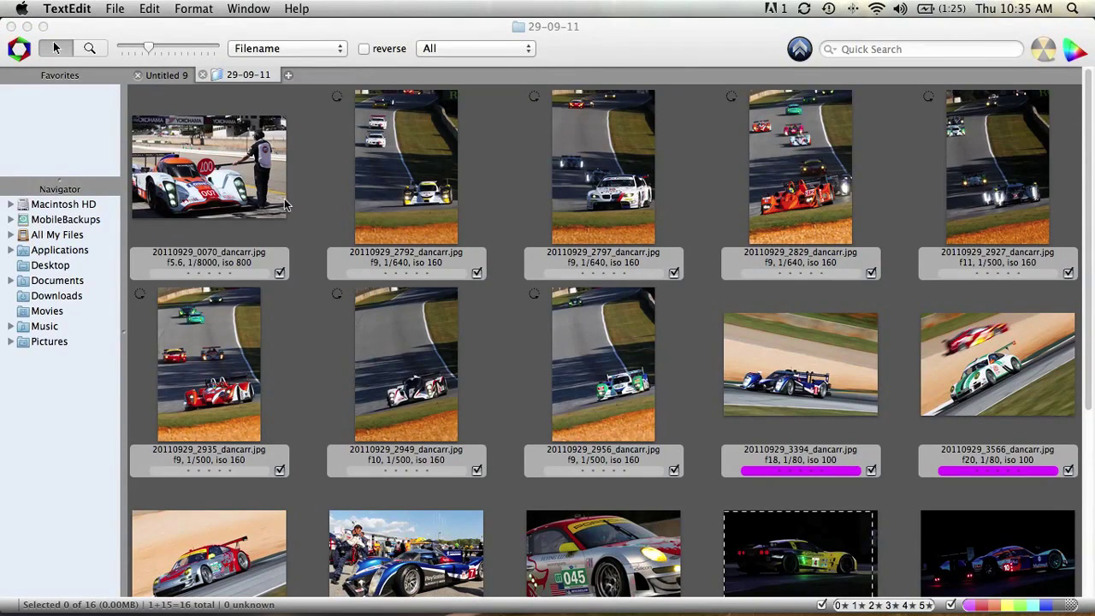
left_click(182, 224)
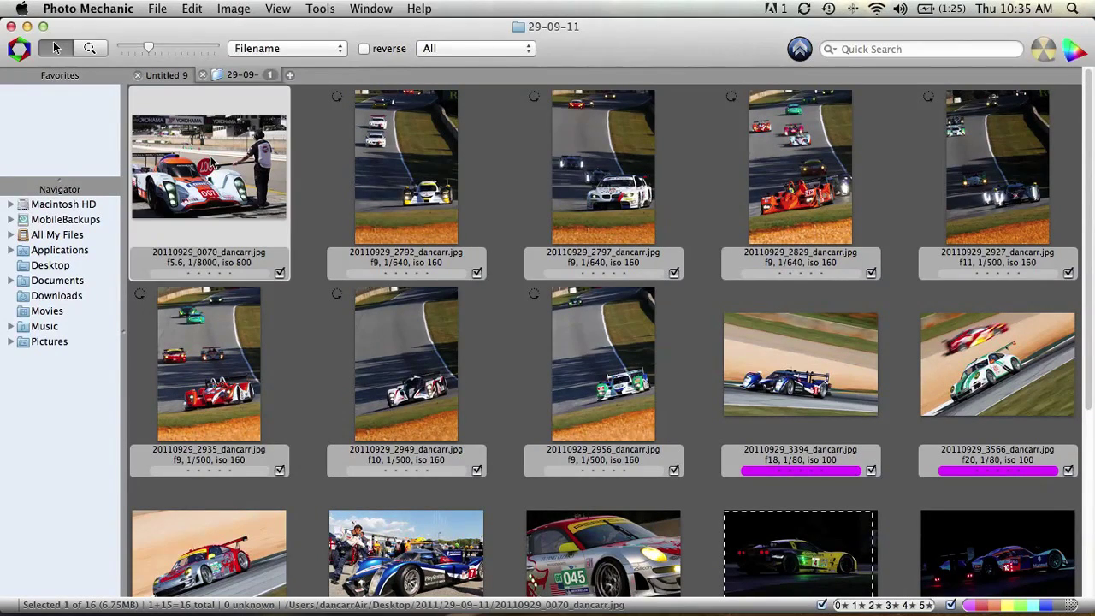
left_click(145, 231)
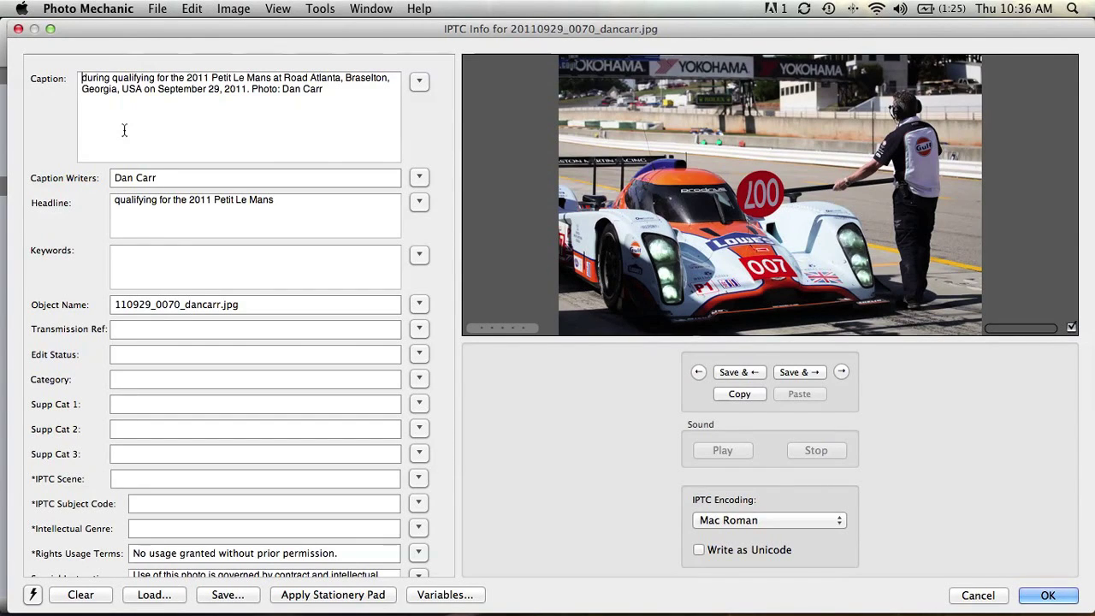
Step: Insert the replacement code \007\ at the start of the caption, then save and advance to the following photo
type("\\007")
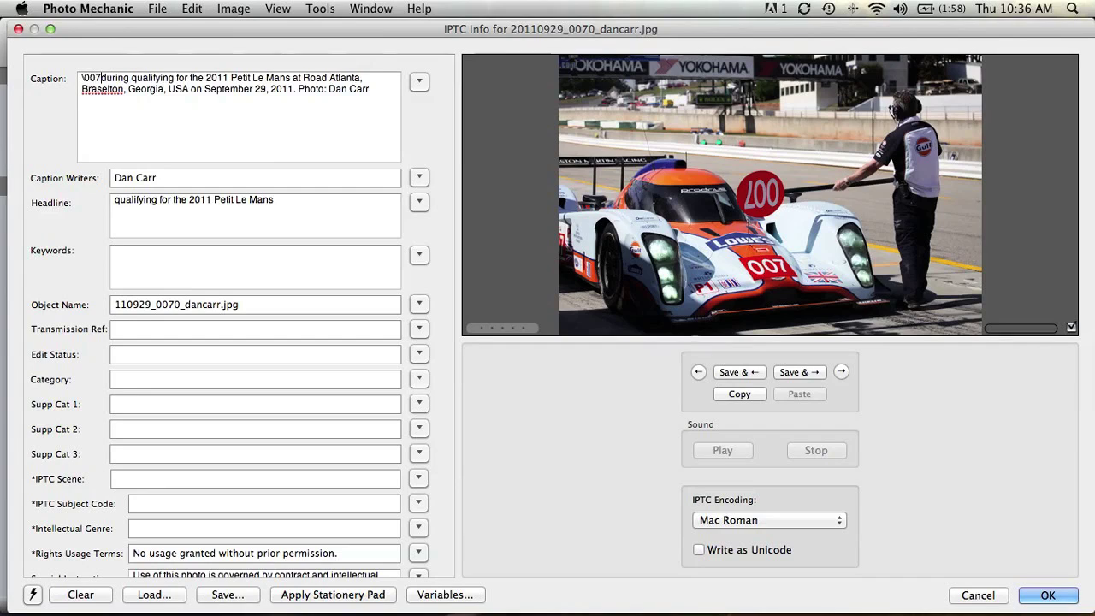
type("\\")
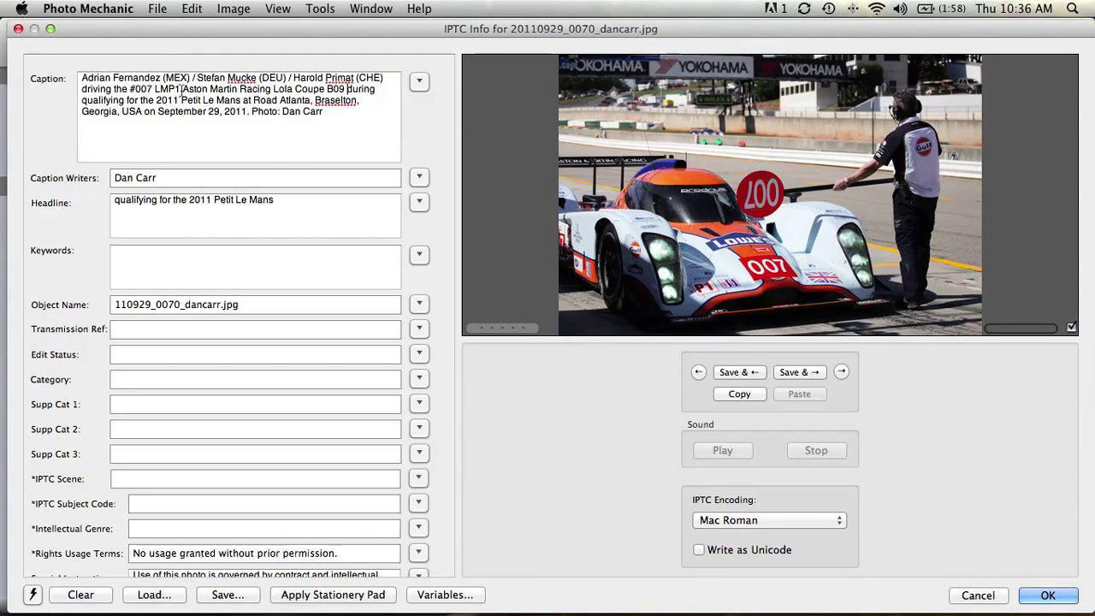
left_click_drag(183, 89, 305, 92)
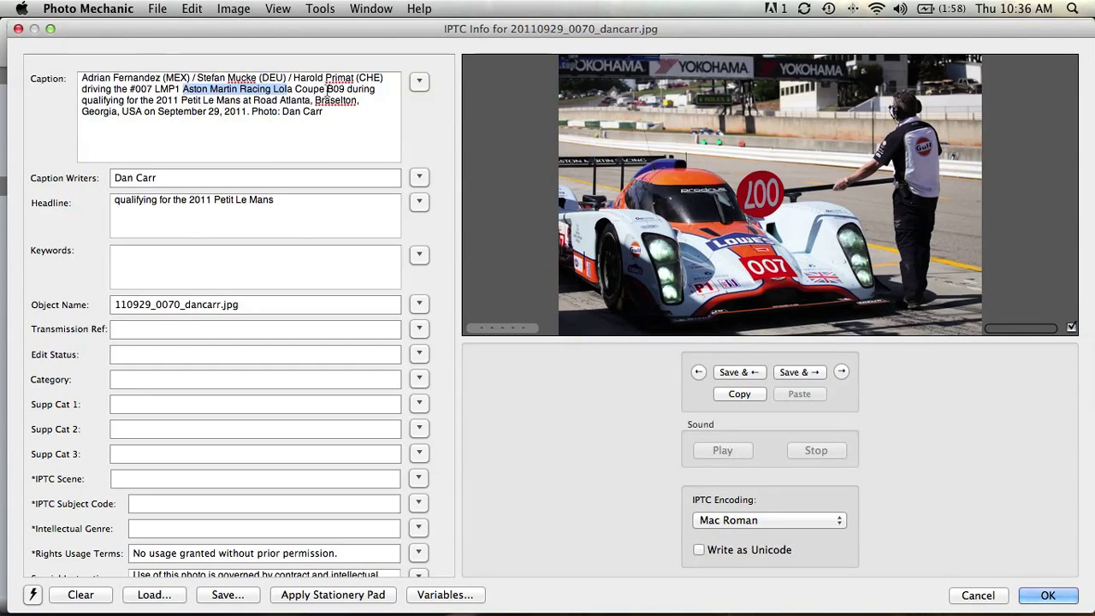
left_click(361, 110)
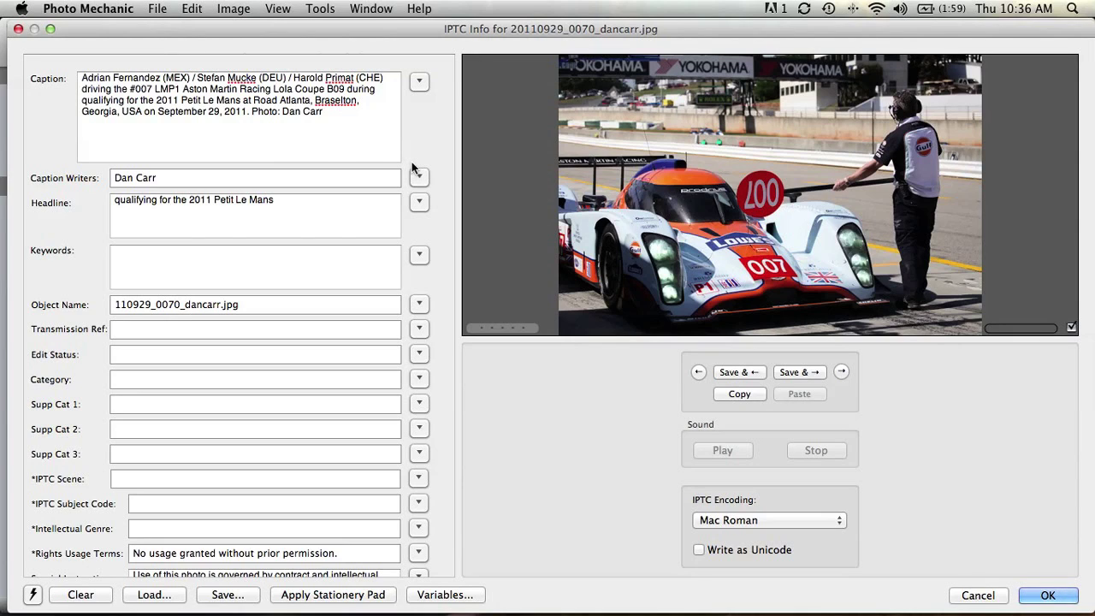
left_click(811, 373)
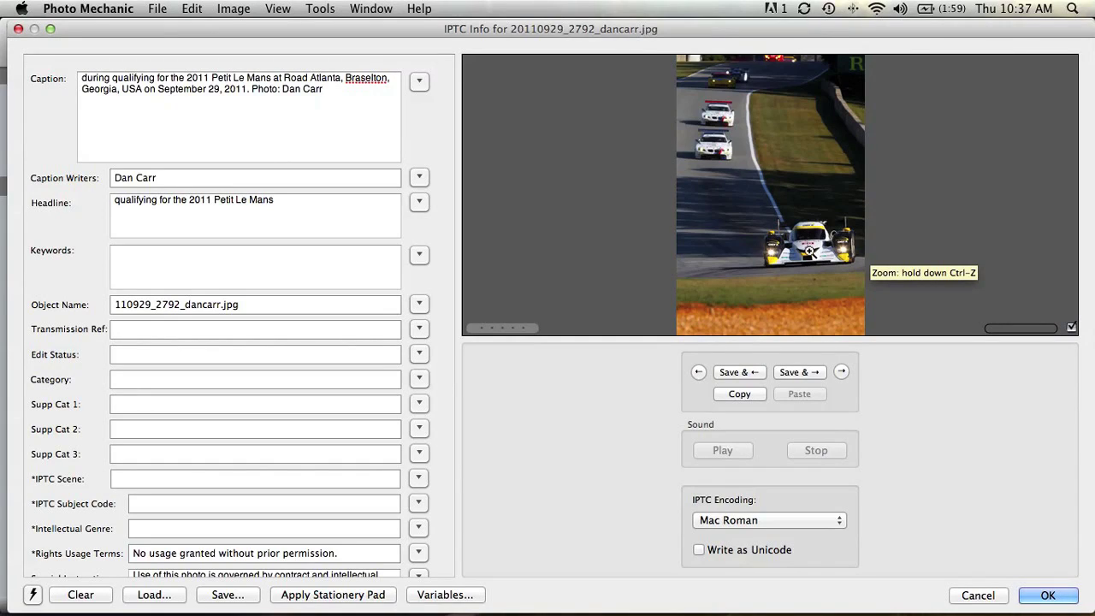
Step: Check the car number in photo 20110929_2792, start its caption with code \20\, and save and advance
key("ctrl+z")
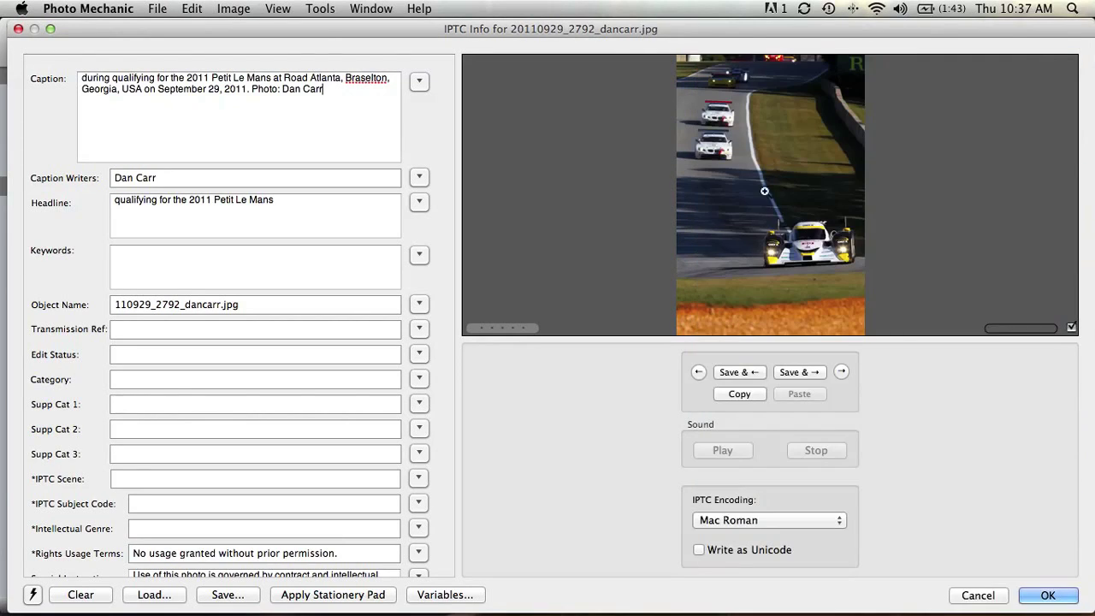
key("ctrl+z")
type("\\20\\")
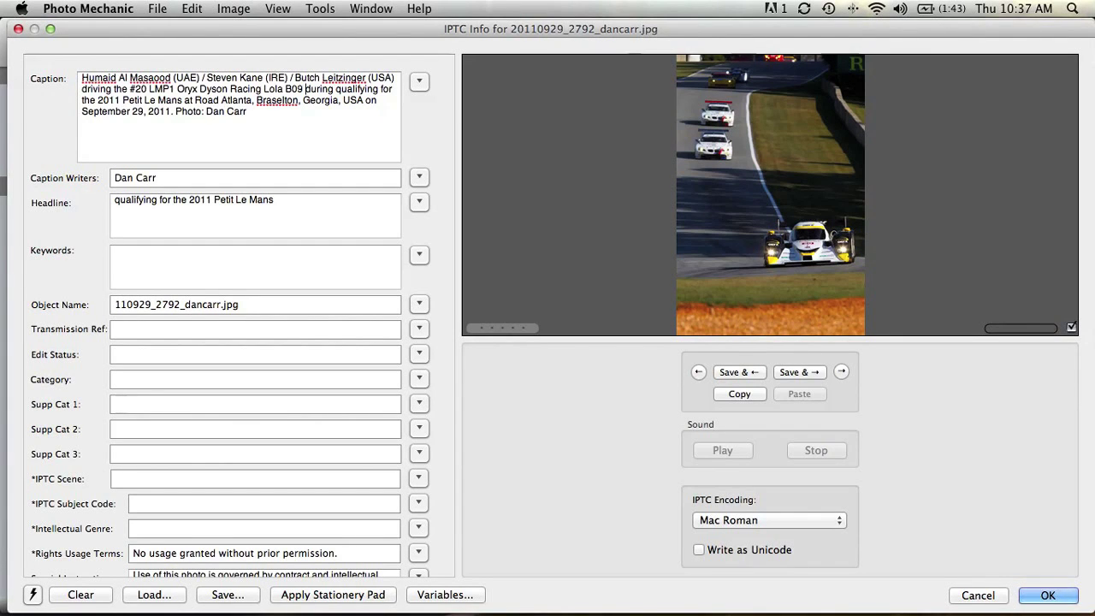
left_click(798, 372)
Step: Enlarge photo 20110929_2797 to read the car number and insert code \55\ at the start of its caption
left_click(791, 233)
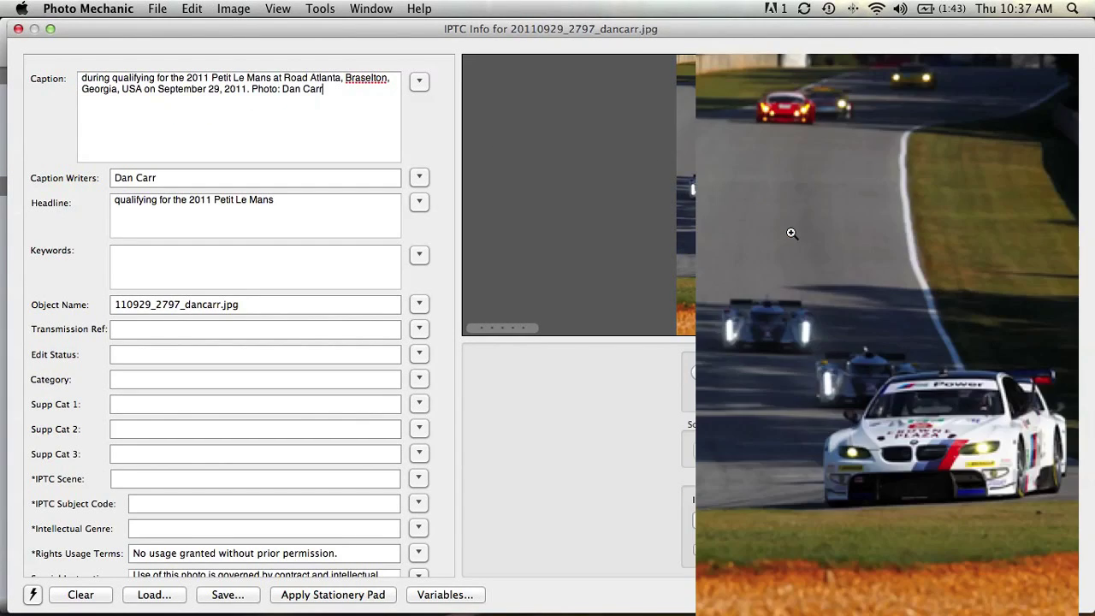
left_click(792, 233)
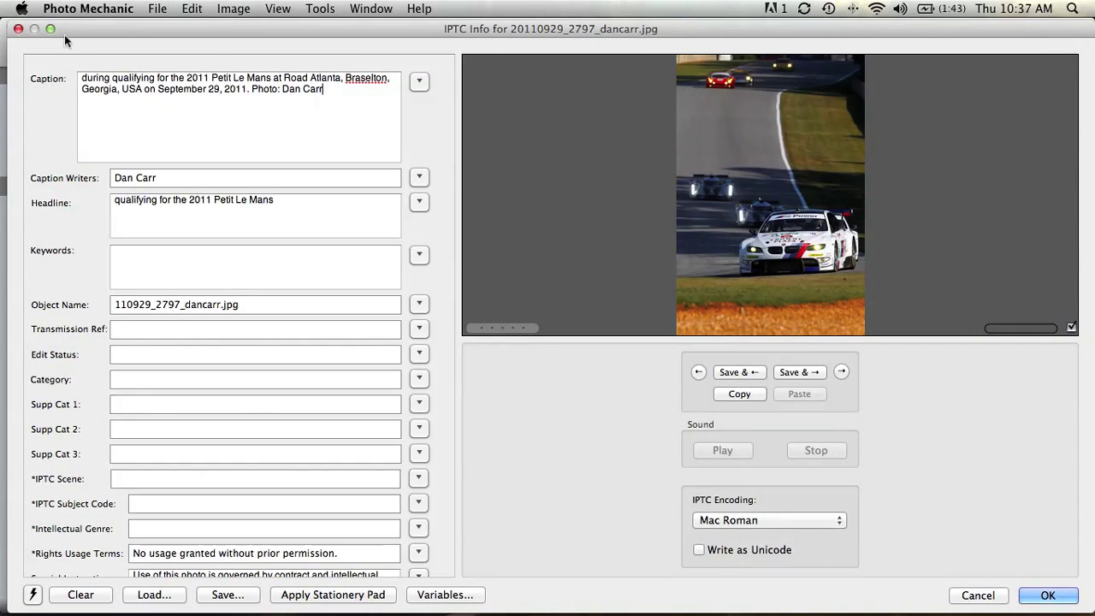
key("super+Up")
type("\\55\\")
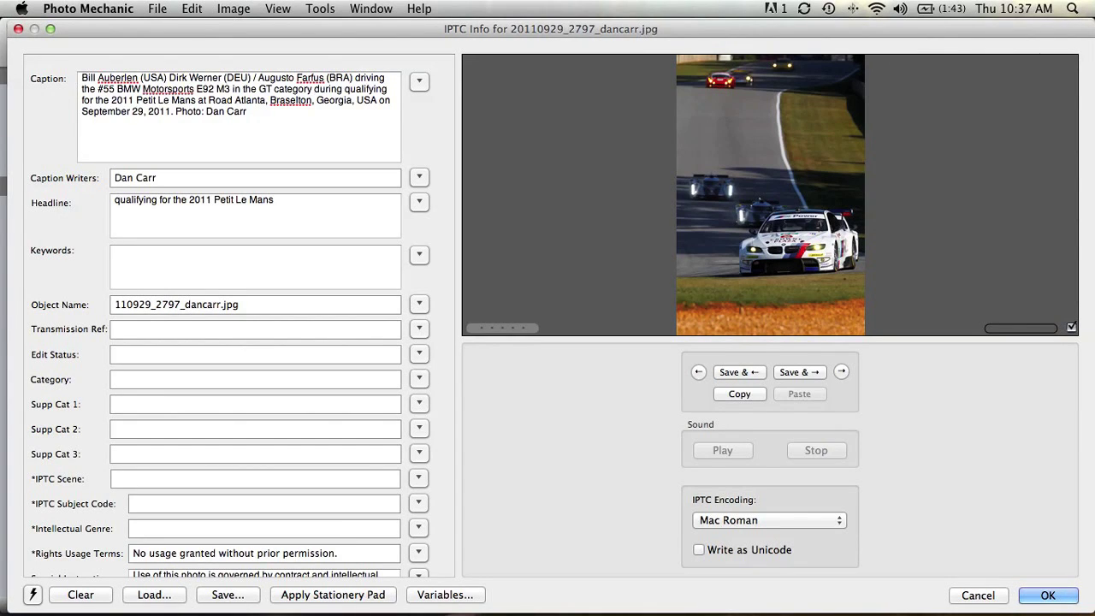
Step: Extend the caption before "during qualifying" with "followed by" and the #56 BMW Motorsports replacement text, then save and advance
type("followed by during")
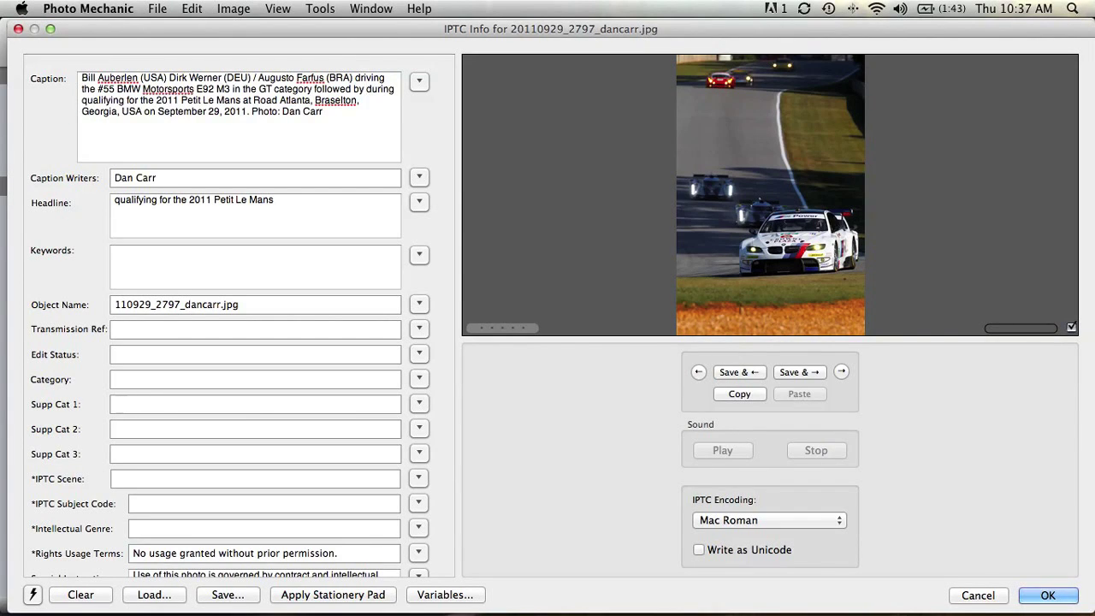
type("Dirk Muller (DEU) / Joey Hand (USA) / Andy Priaulx (GBR) driving the #56 BMW Motorsports E92 M3 chassis GT category in the GT category")
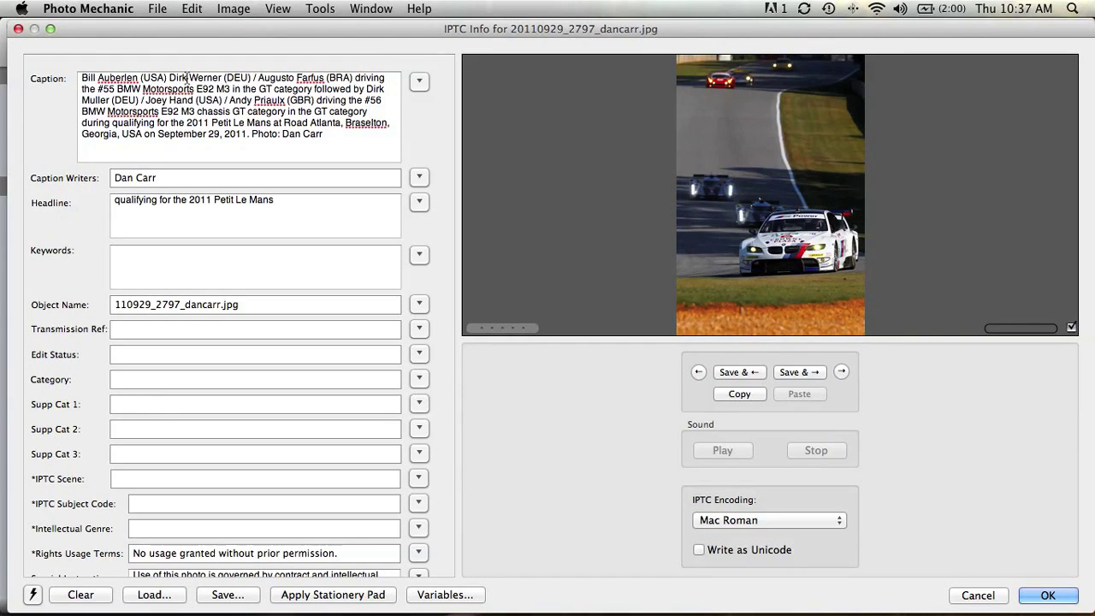
key("super+Right")
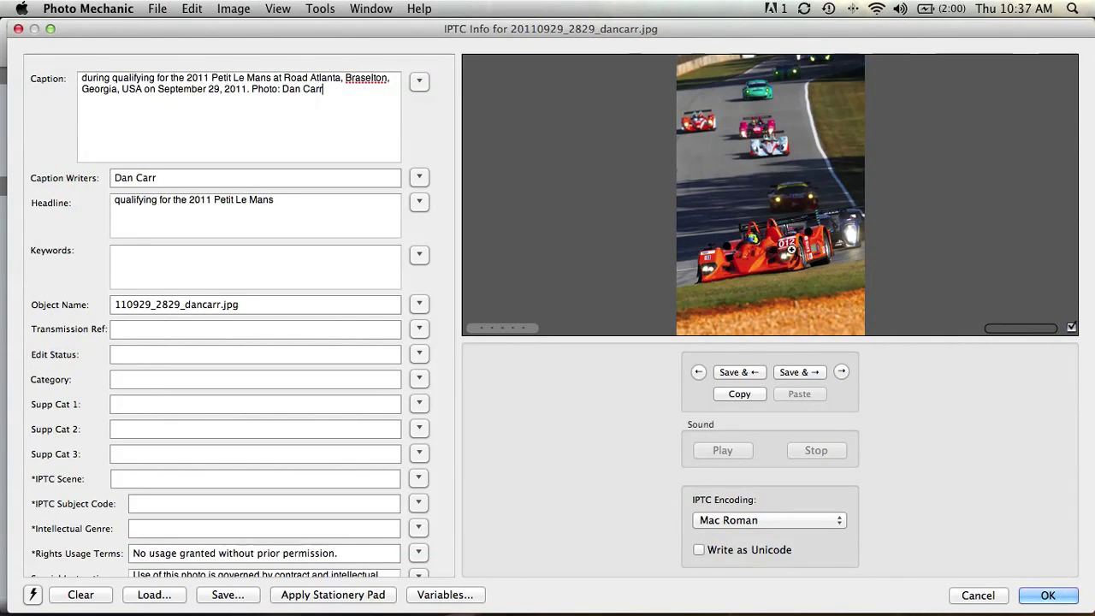
Step: Start the caption of photo 20110929_2829 with the replacement code \012\ for the Autocon Lola, then save and advance
left_click(777, 240)
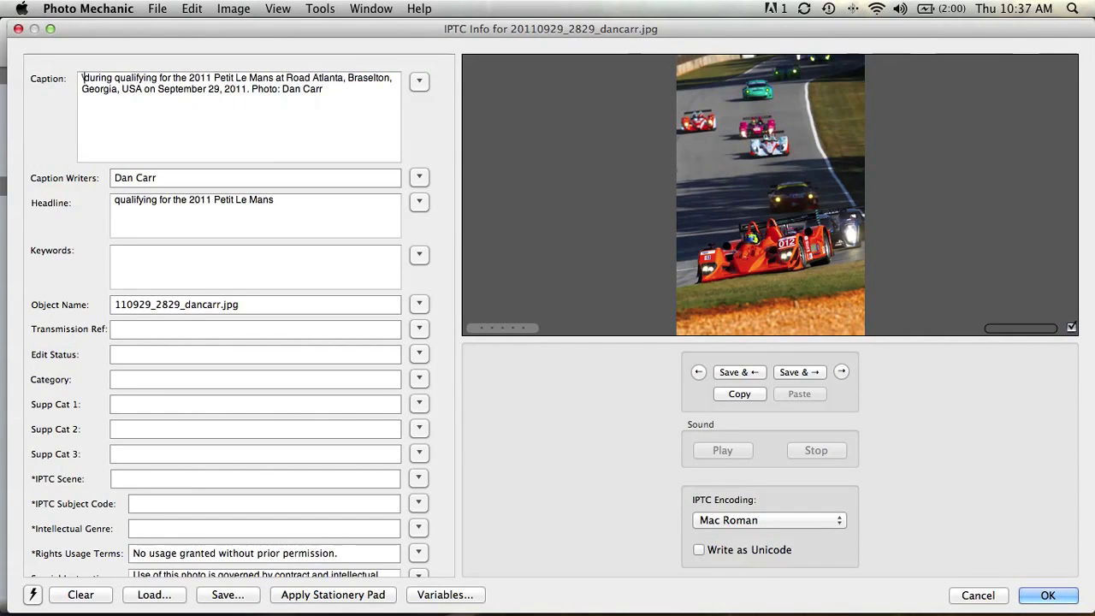
type("\\12\\")
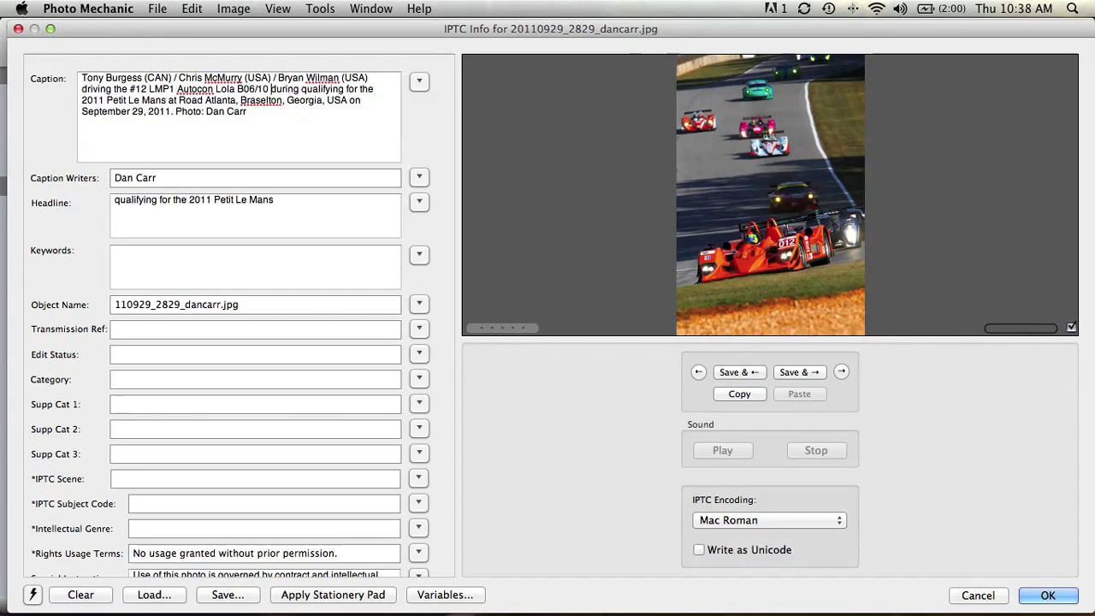
key("super+bracketright")
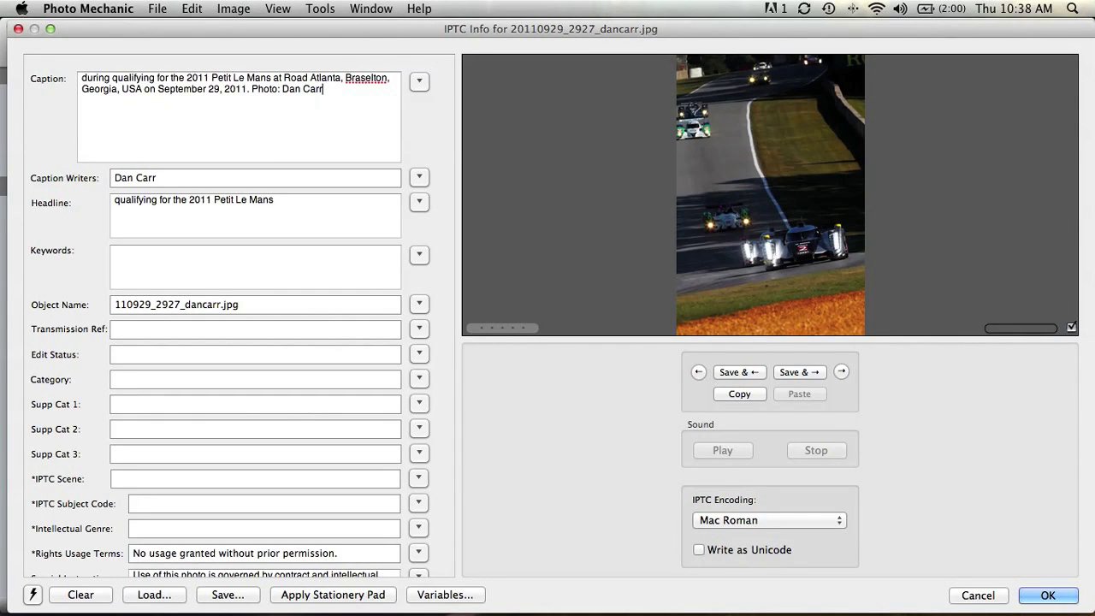
Step: Skip ahead to photo 20110929_3394 and insert the replacement code \8\ at the start of its caption
key("super+bracketright")
key("super+bracketright")
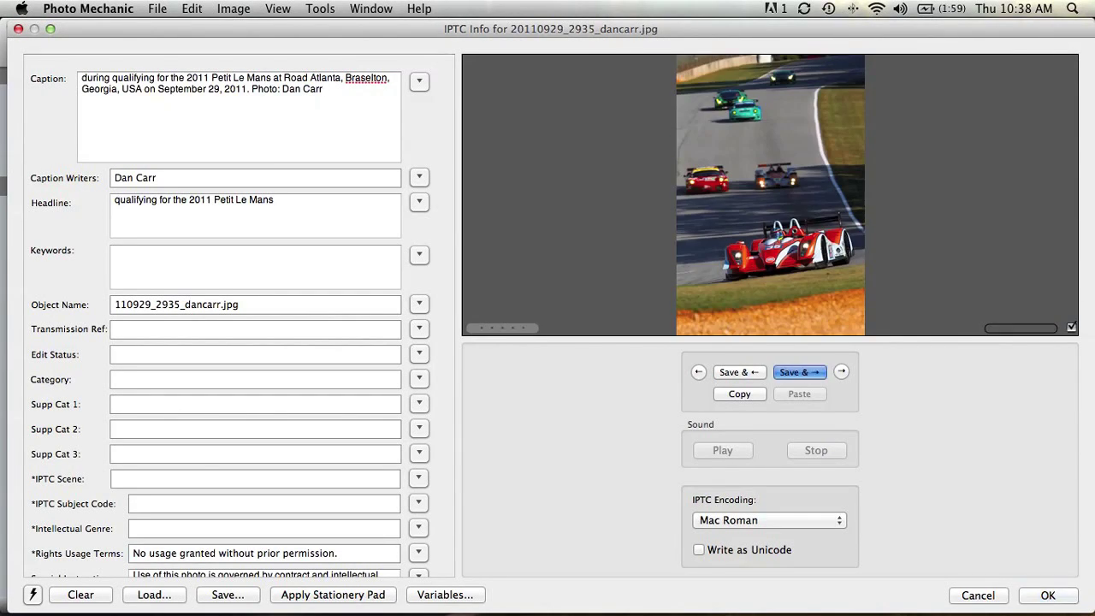
key("super+bracketright")
key("super+bracketright")
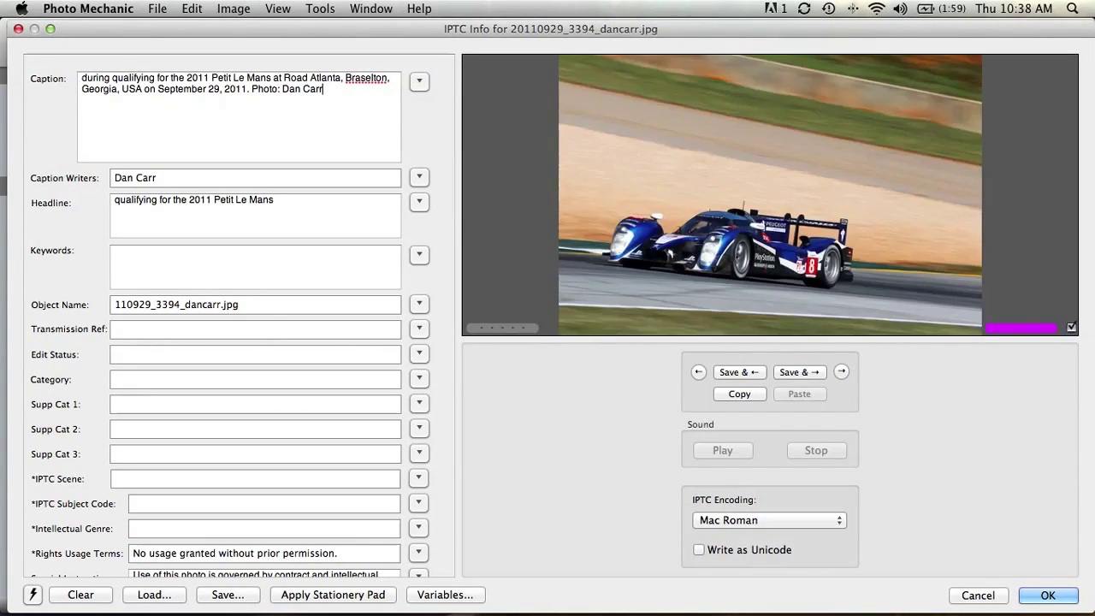
key("super+bracketleft")
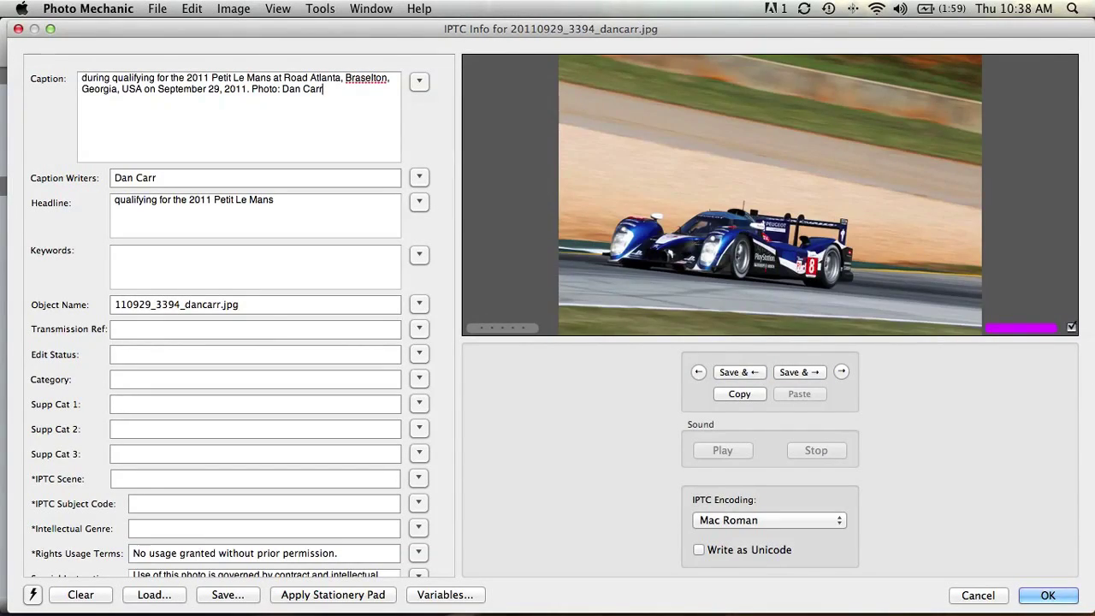
mouse_move(2, 4)
left_click(357, 206)
key("Delete")
type("D")
type("8\\")
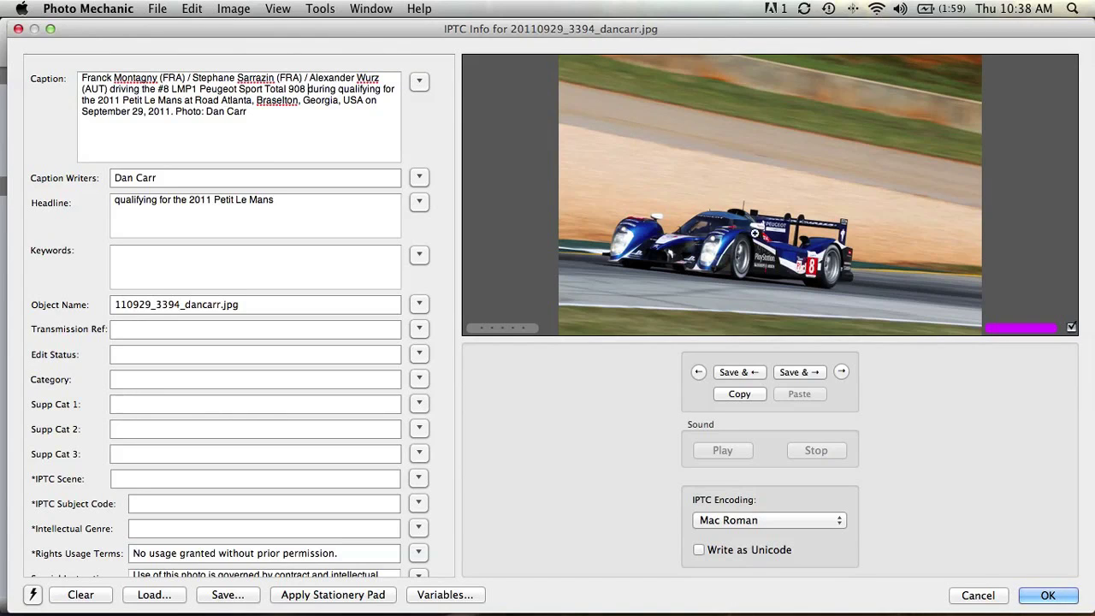
Step: Inspect the #8 Peugeot in the enlarged photo preview and return to the normal preview size
left_click(760, 241)
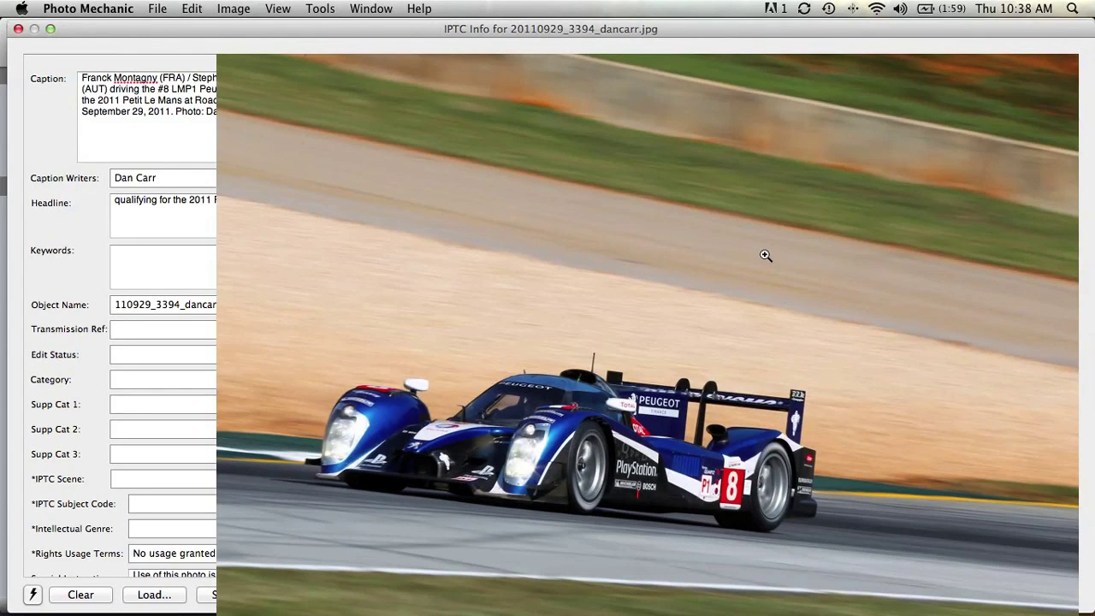
left_click(765, 254)
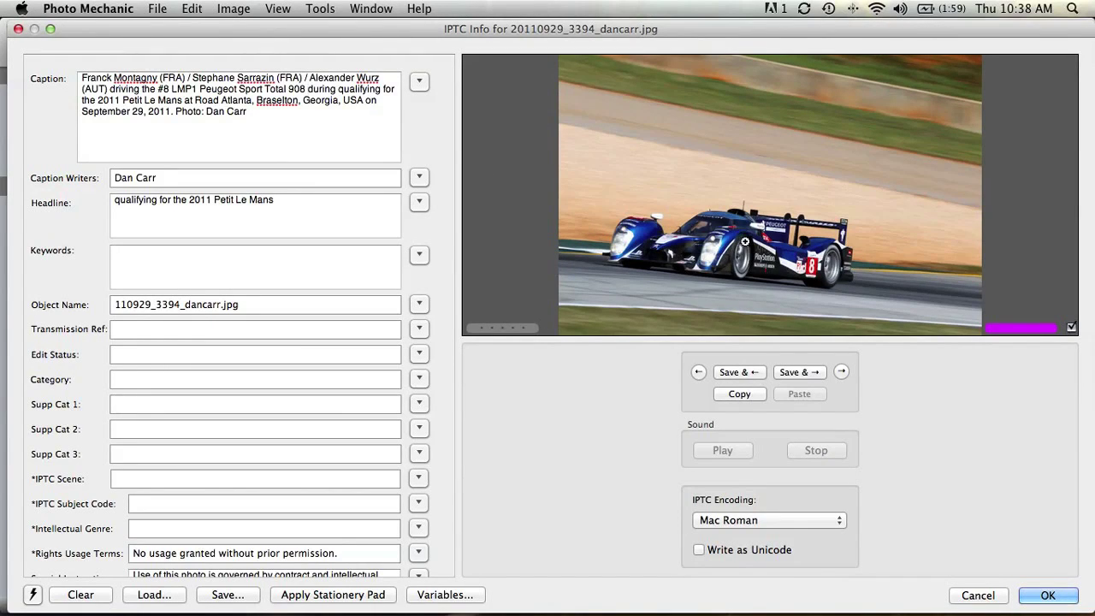
left_click(746, 242)
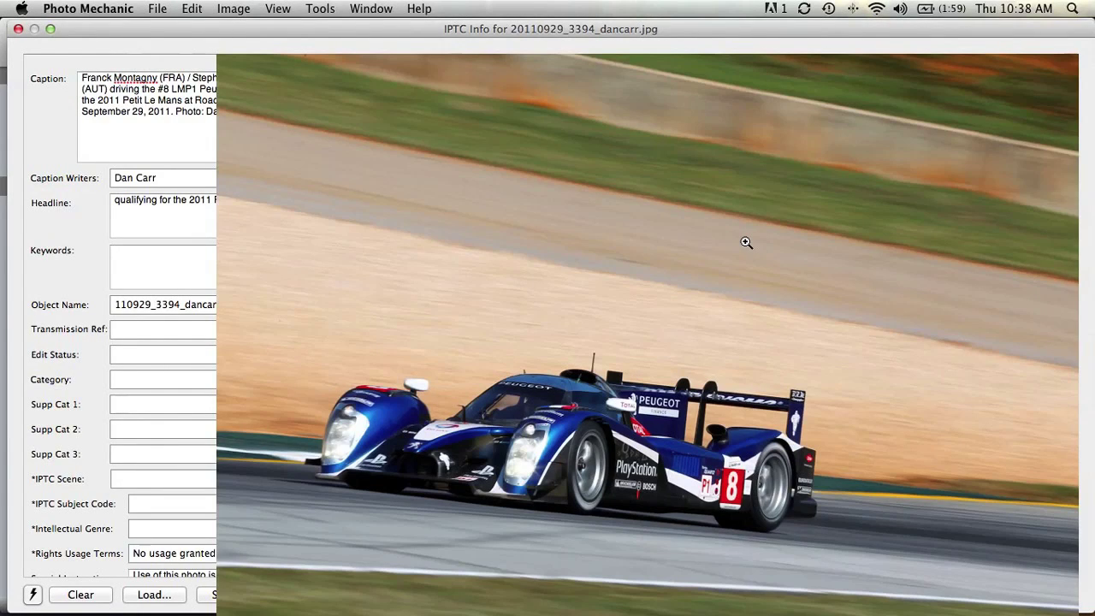
left_click(746, 242)
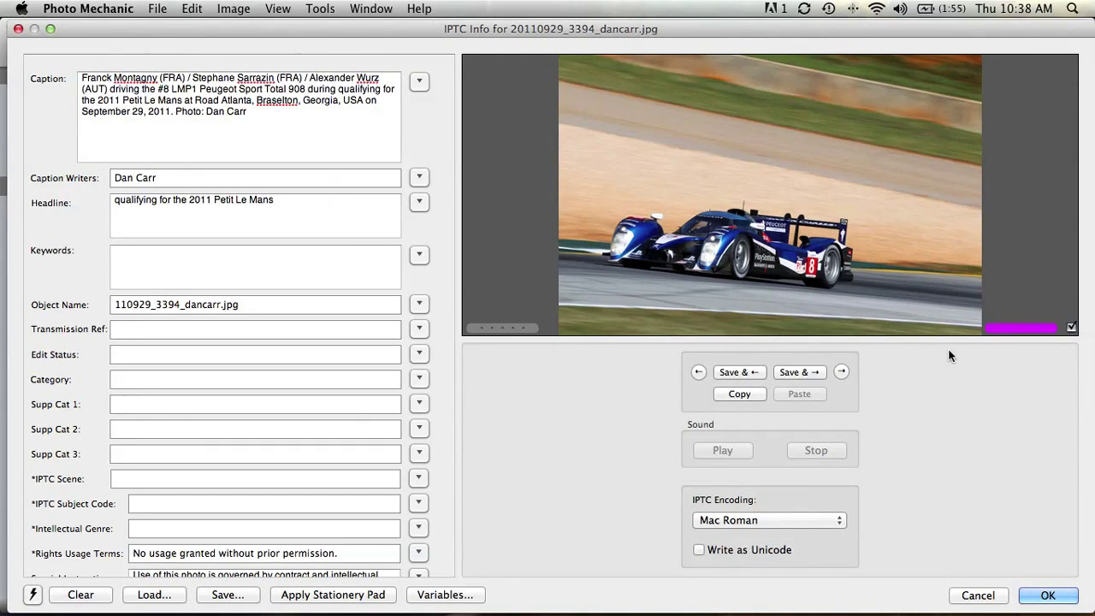
Step: View the colour class choices for the photo, keep Winner, and save and close the IPTC info
left_click(1034, 327)
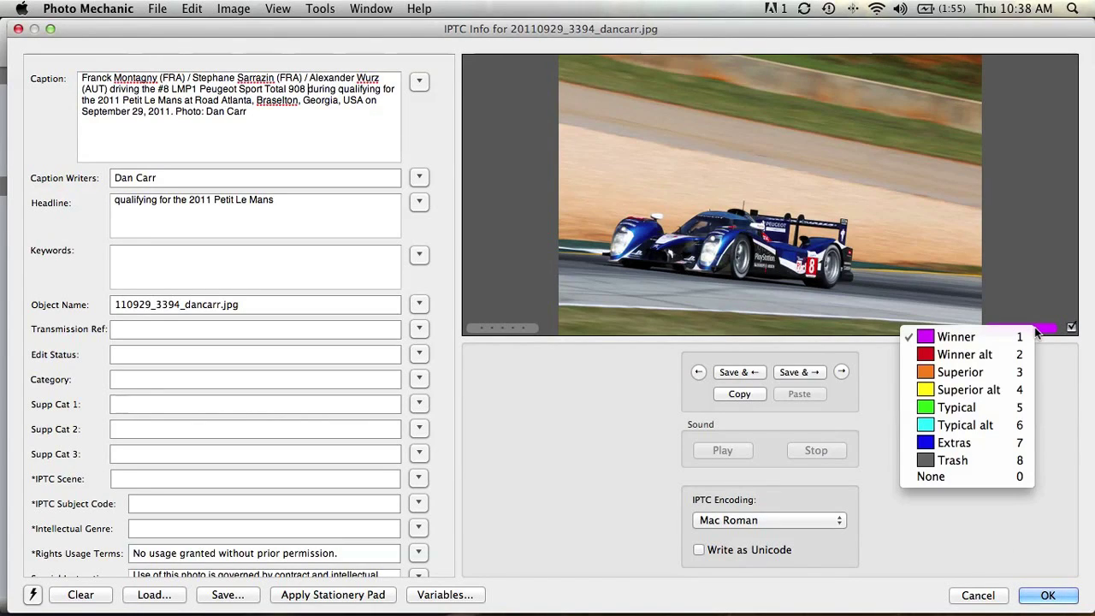
left_click(1038, 333)
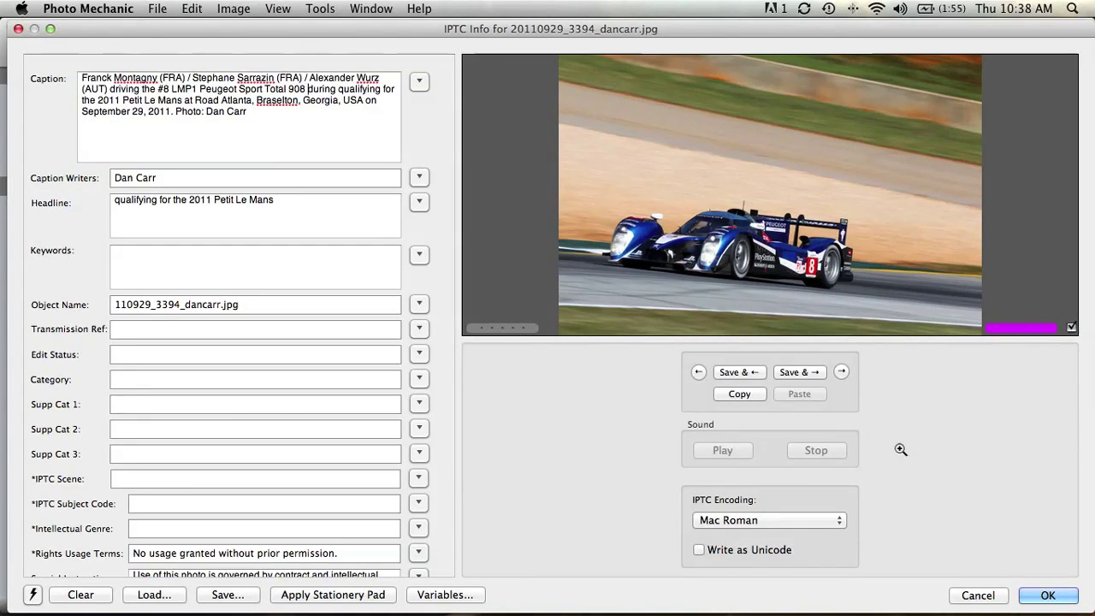
left_click(1046, 595)
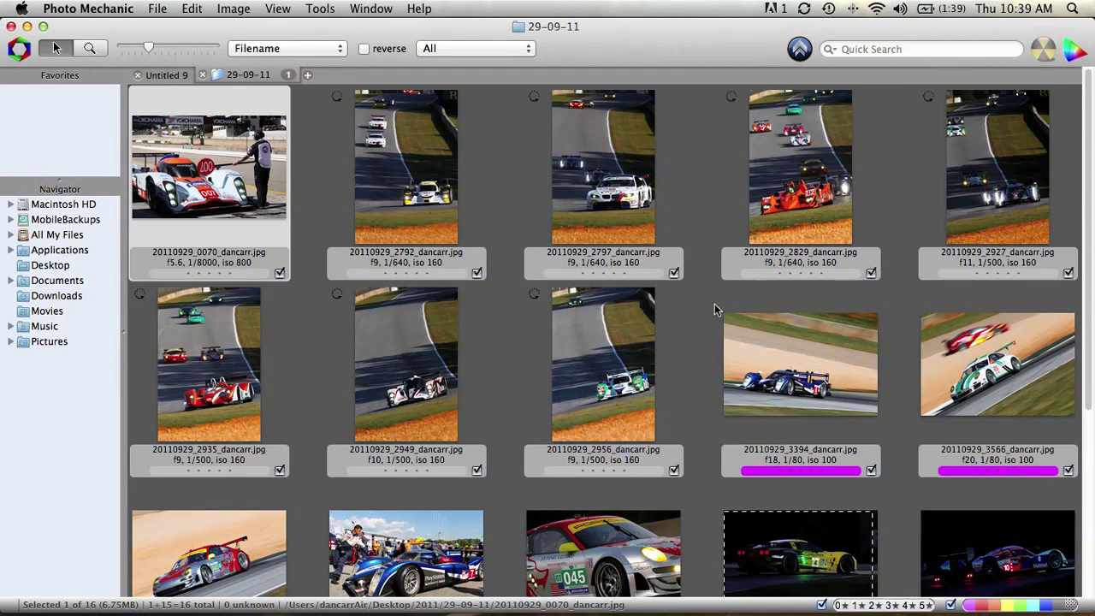
scroll(716, 309, "down", 5)
scroll(717, 310, "up", 5)
mouse_move(596, 402)
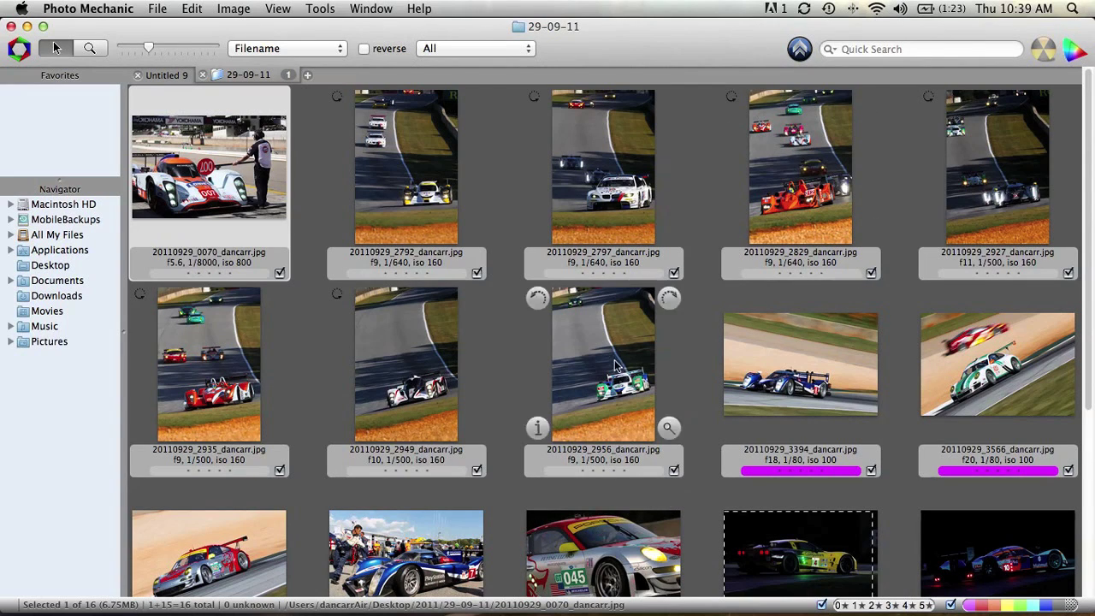
scroll(597, 400, "down", 3)
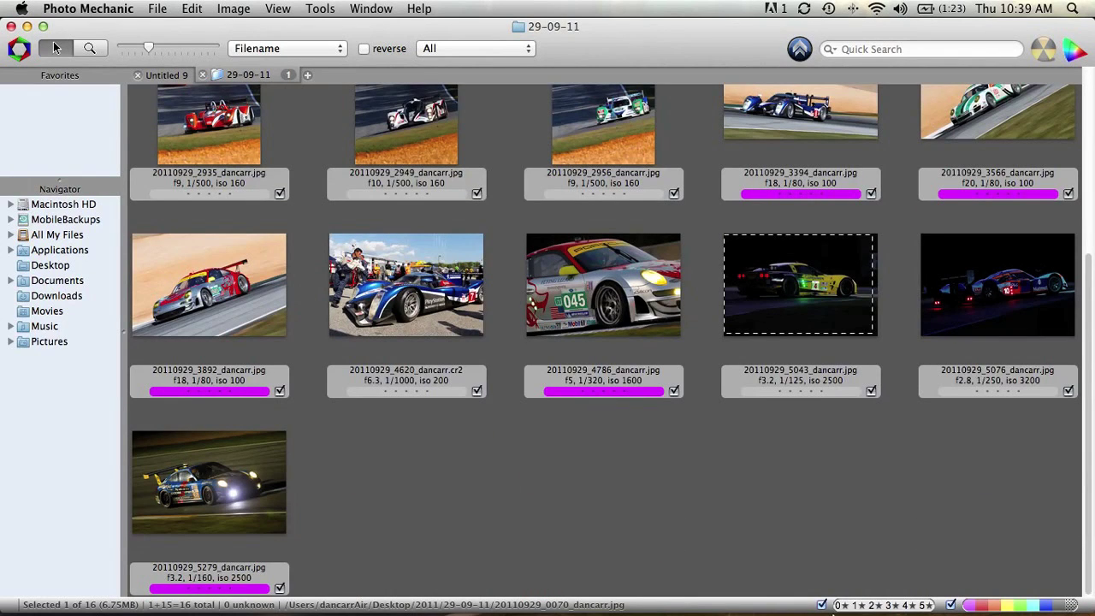
mouse_move(826, 590)
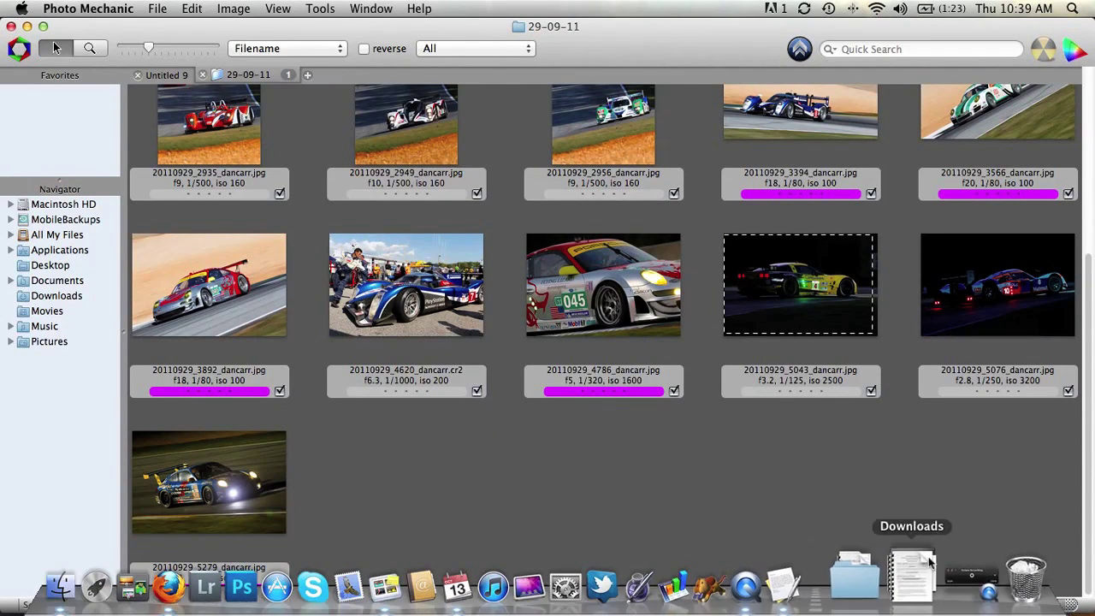